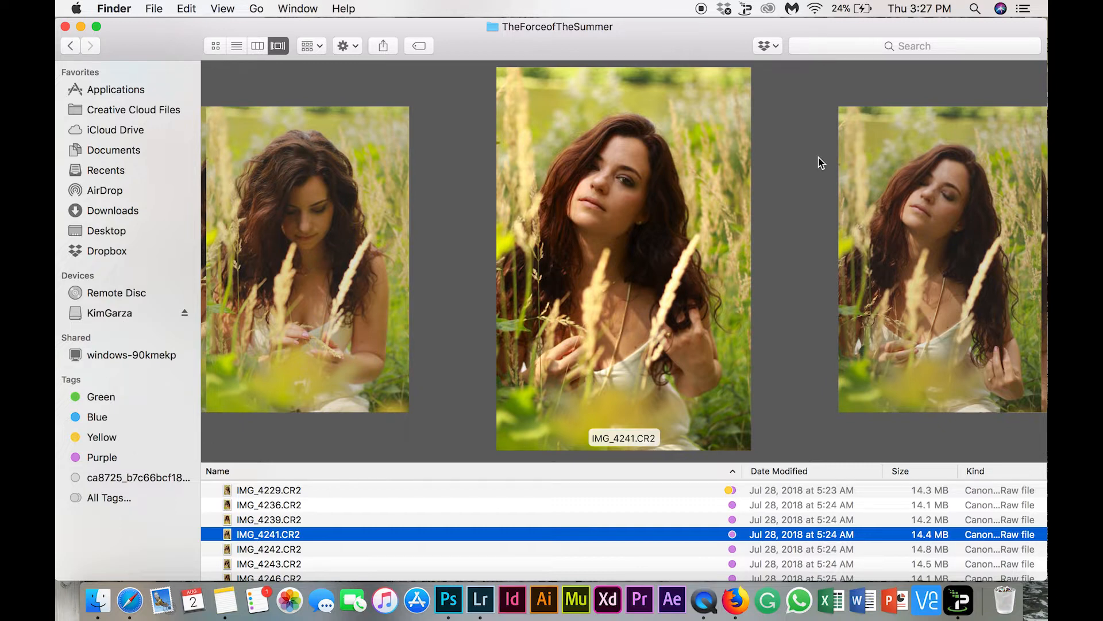
Open IMG_4241.CR2 in Camera Raw, set Highlights to -30 and Whites to -23, and bring it into Photoshop uncropped
double_click(555, 537)
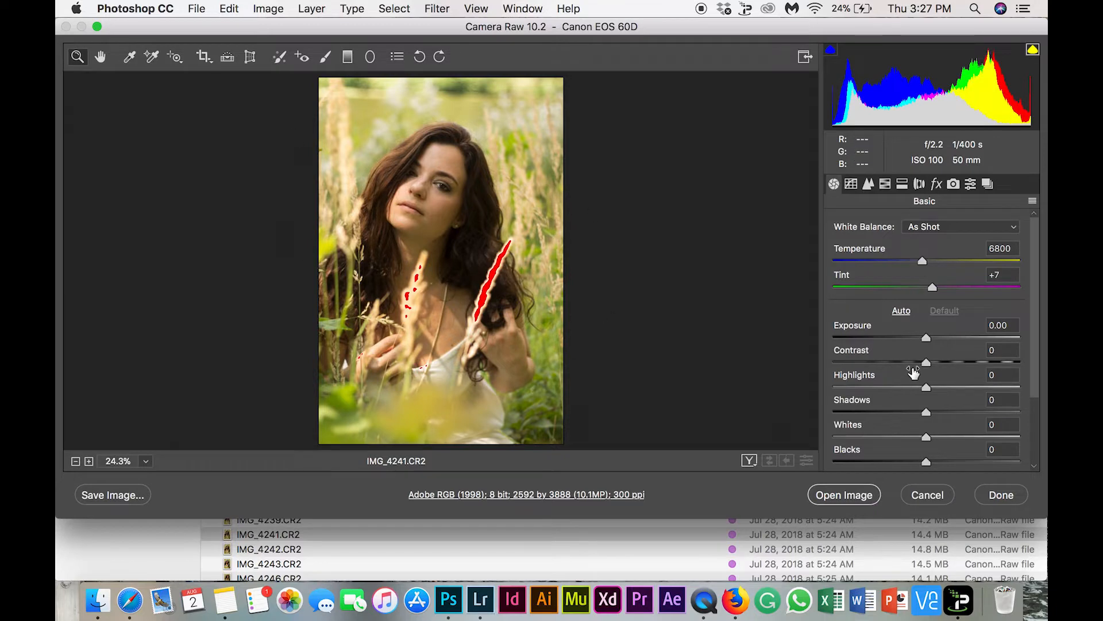
click(899, 388)
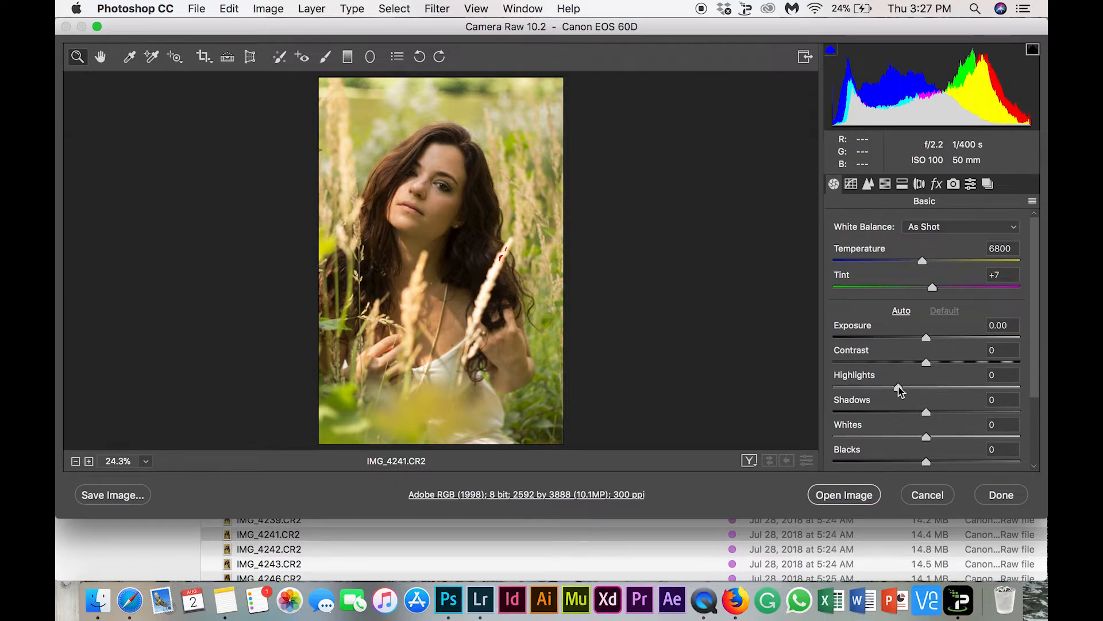
click(906, 438)
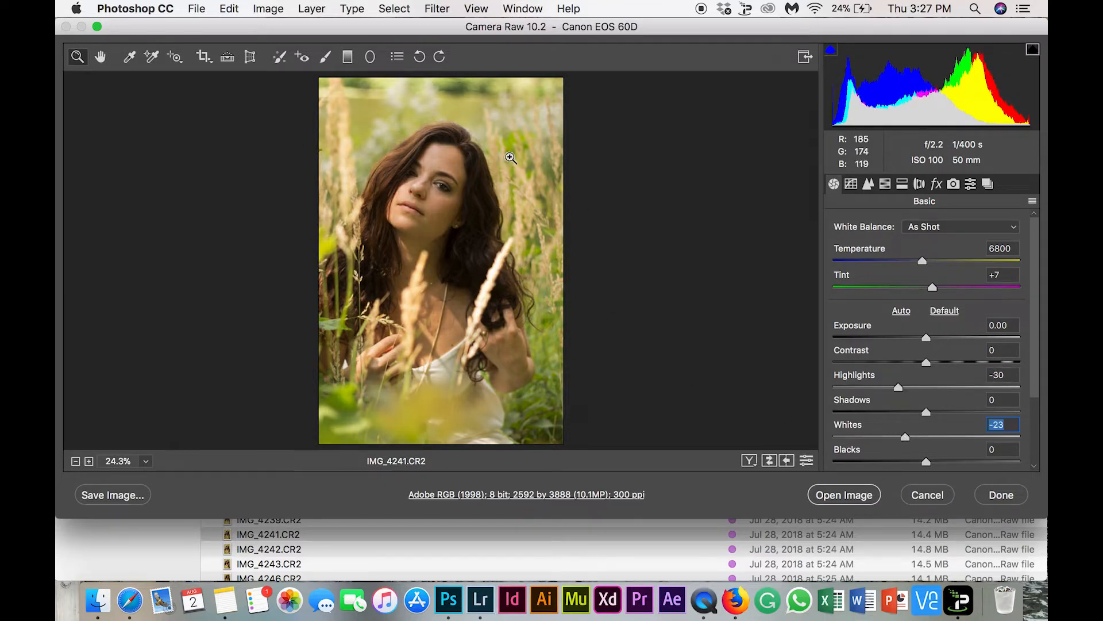
click(840, 498)
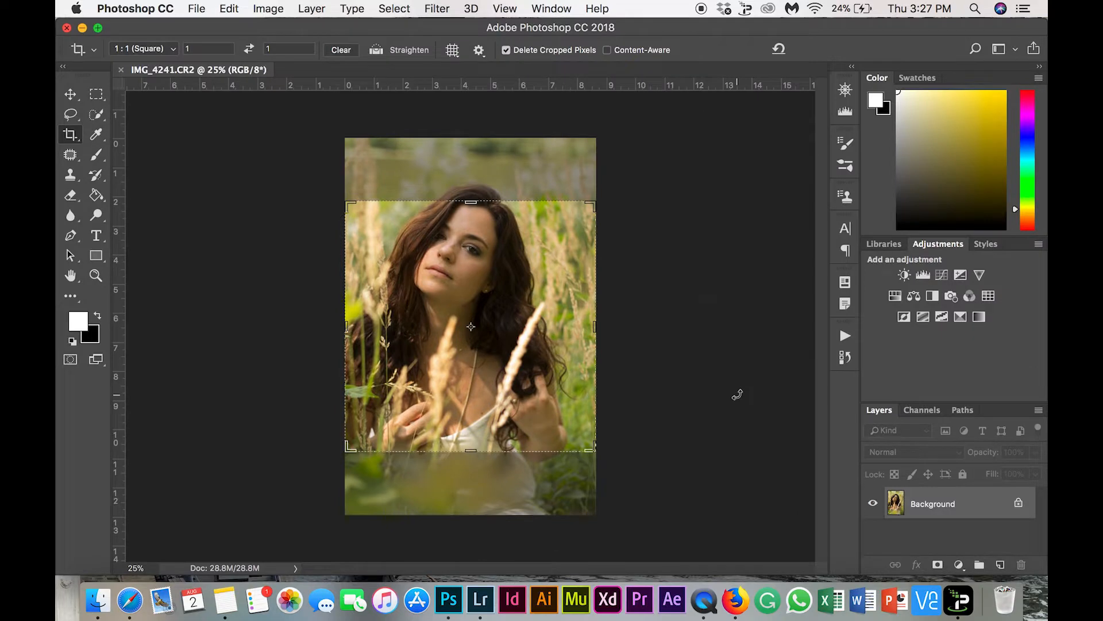
key(Escape)
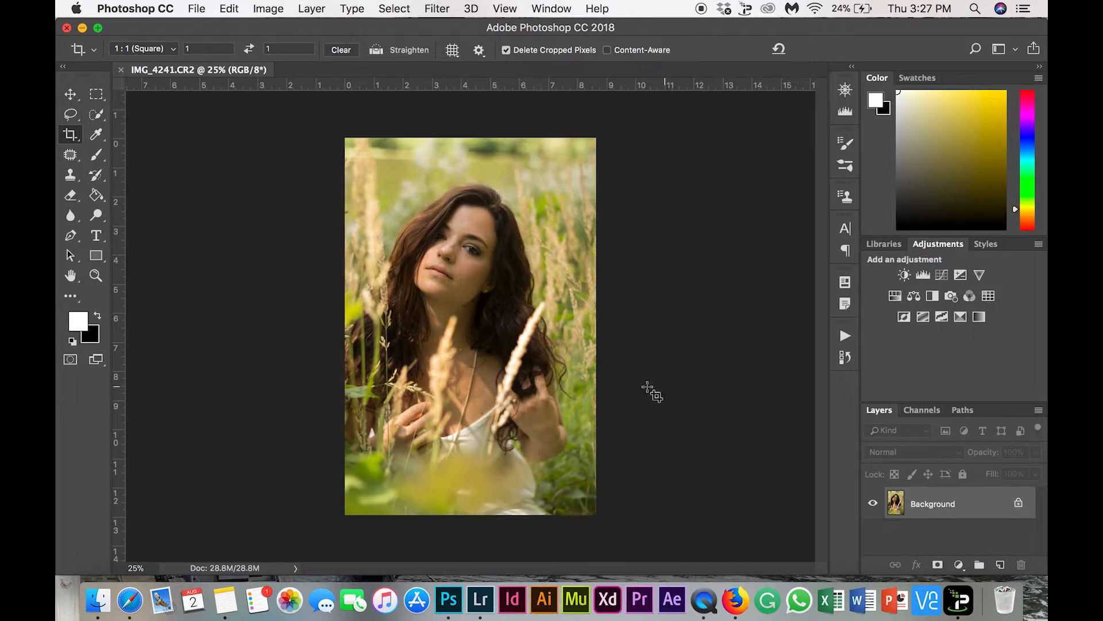
click(847, 338)
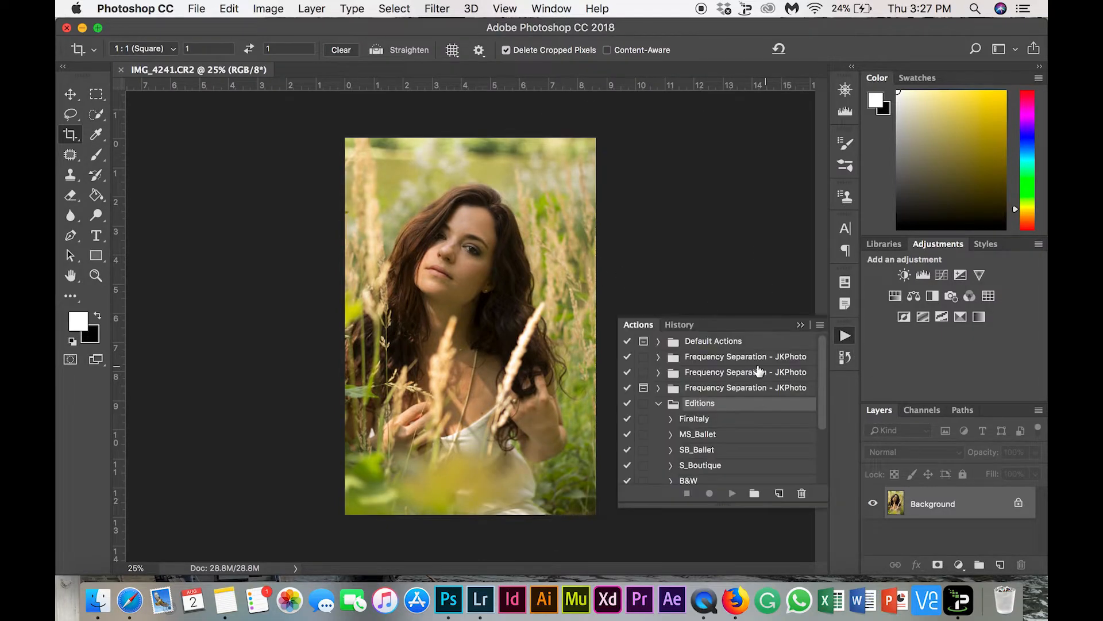
scroll(754, 372, down, 3)
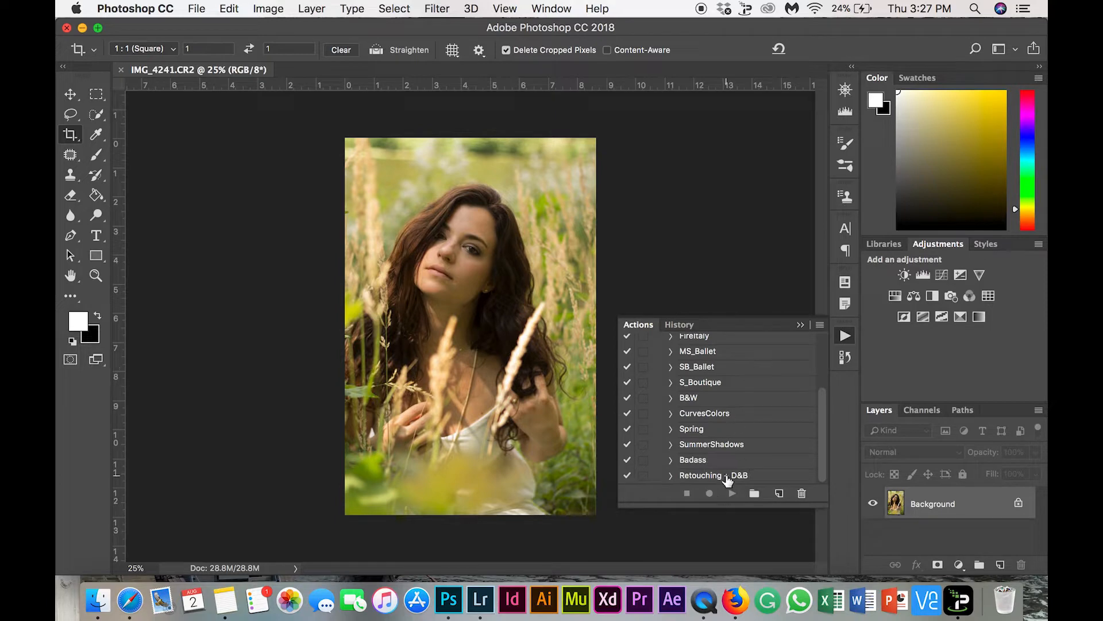
click(728, 479)
click(732, 493)
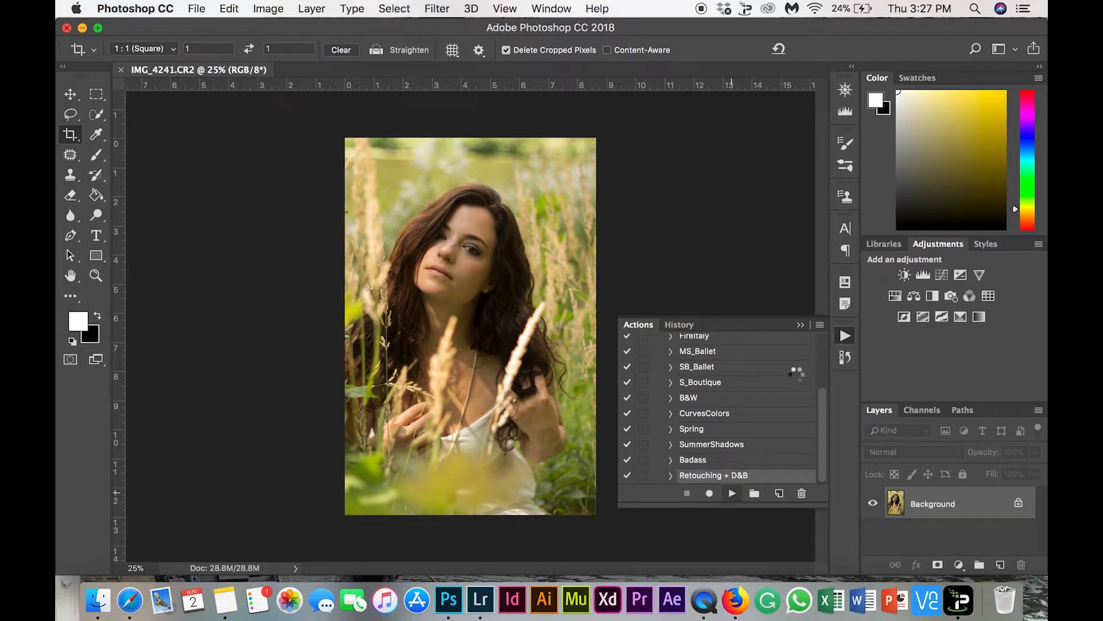
click(801, 326)
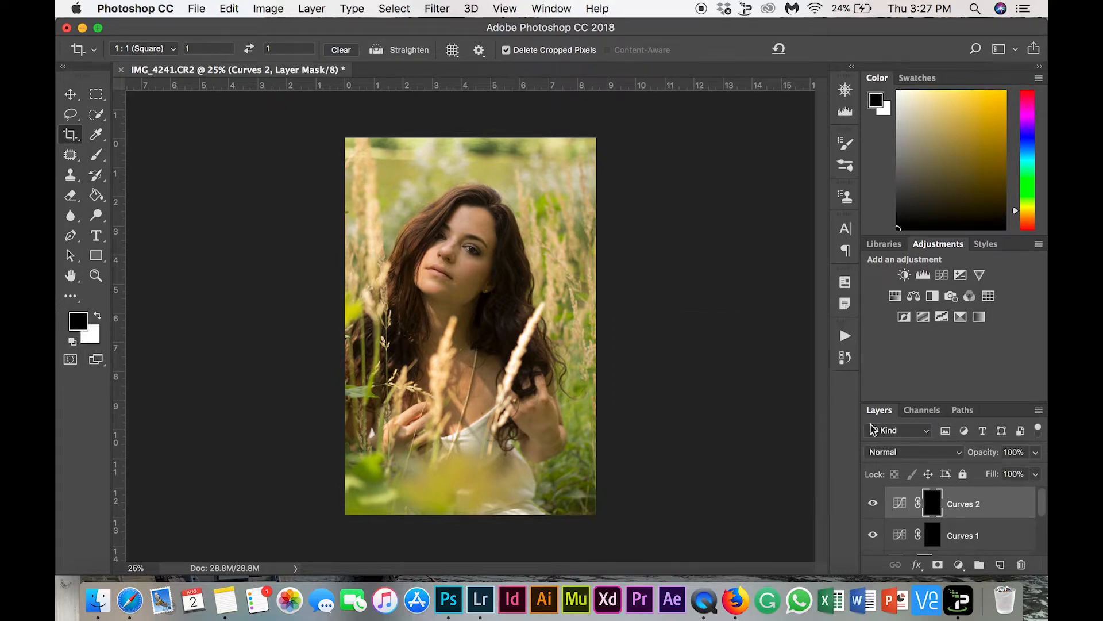
scroll(949, 530, down, 3)
scroll(948, 531, up, 3)
key(super+BackSpace)
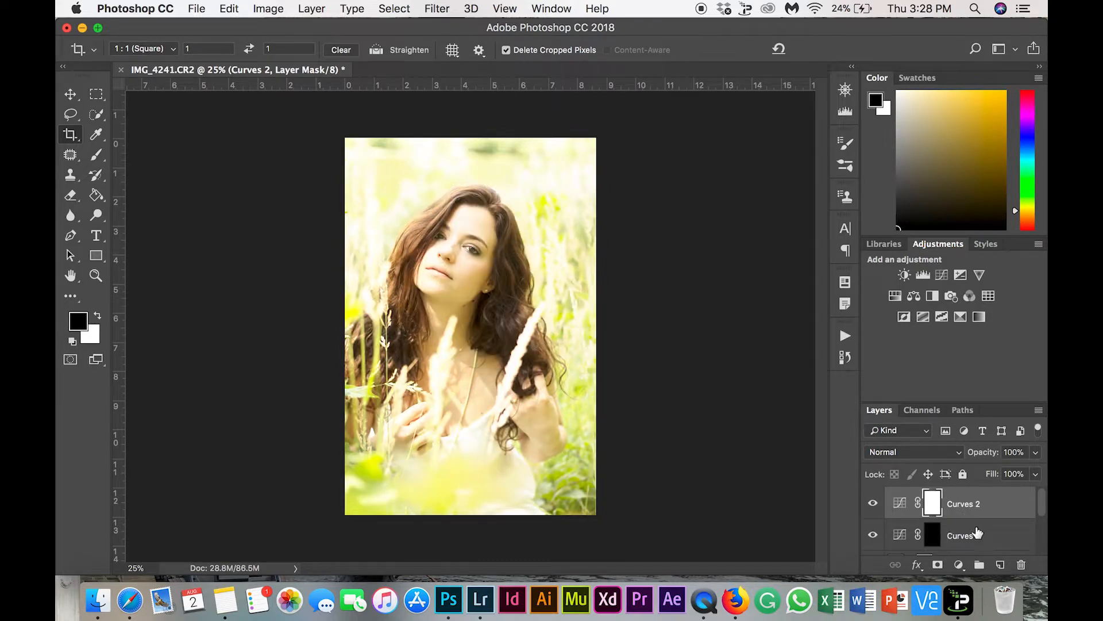
scroll(975, 529, down, 5)
shift+click(997, 514)
drag(1007, 517, 1021, 568)
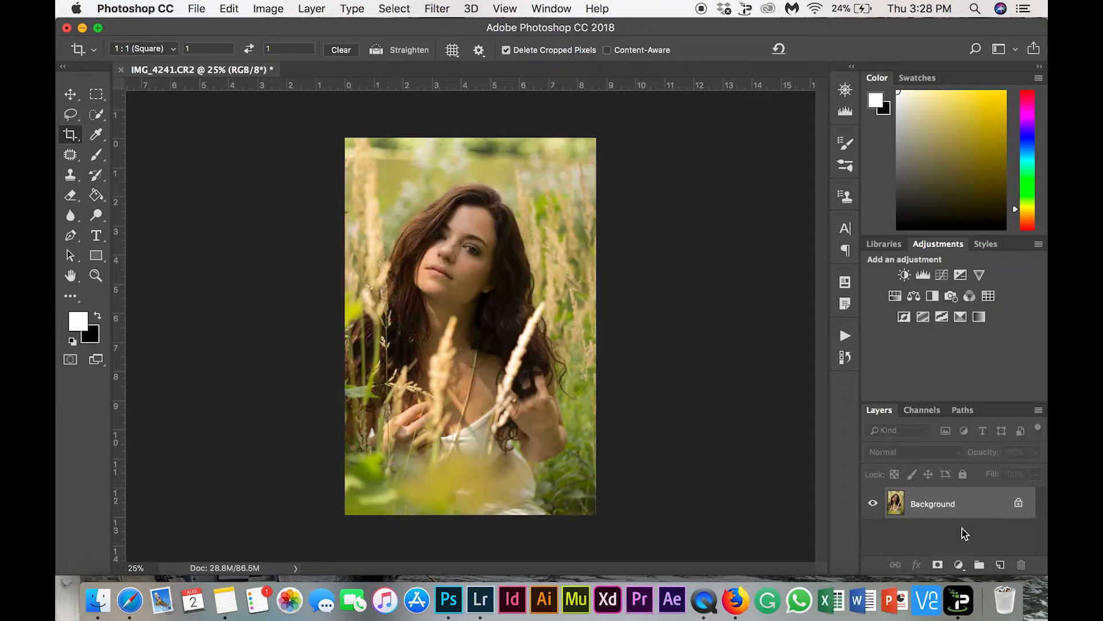
Duplicate the Background layer and choose the Patch tool for retouching the copy
key(super+j)
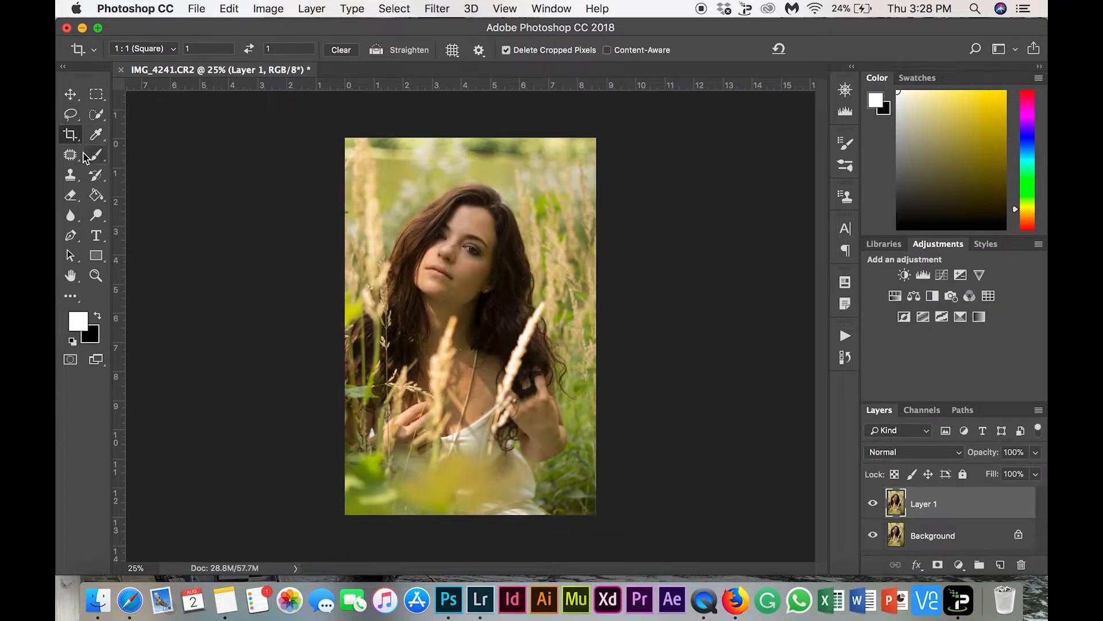
click(72, 155)
right_click(76, 156)
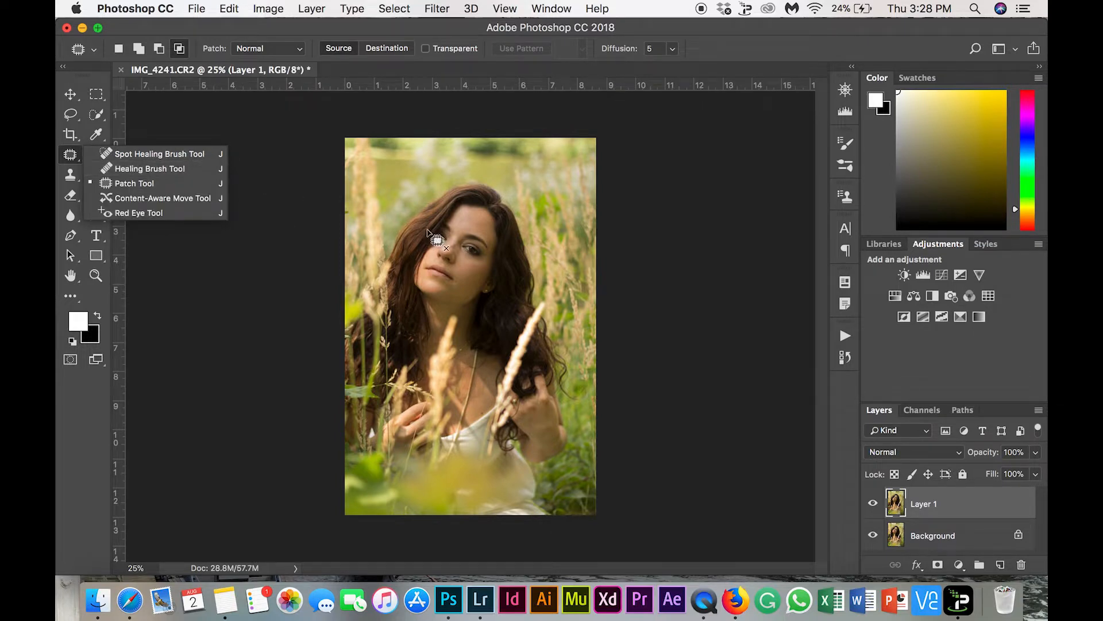
click(520, 218)
Examine the woman's face, neck, chest and hands up close for skin blemishes to retouch
scroll(519, 218, up, 10)
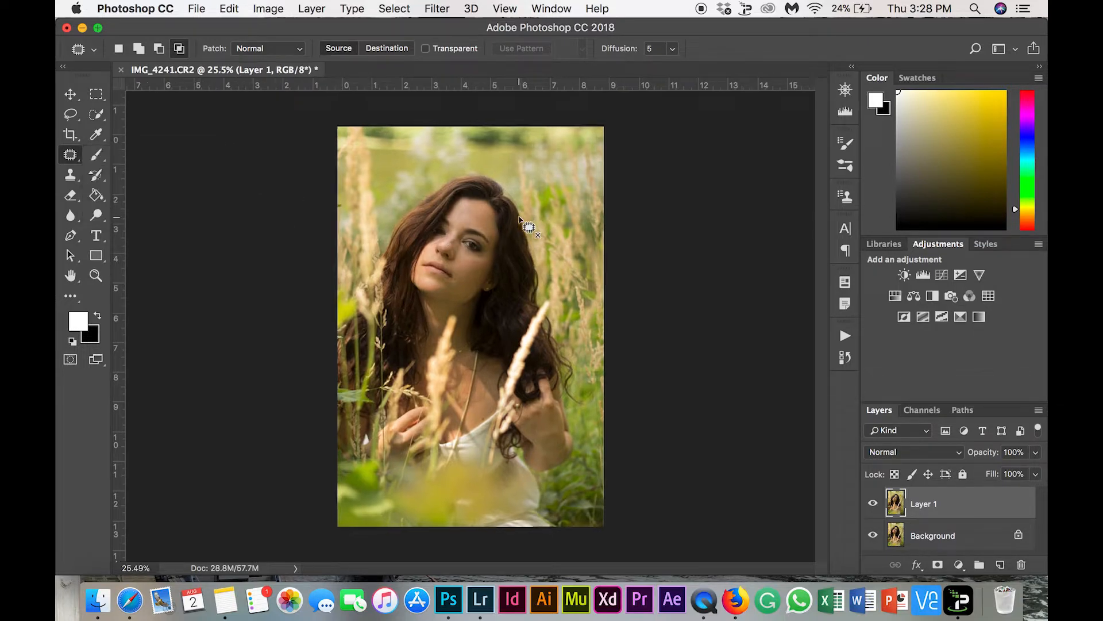
scroll(519, 218, up, 3)
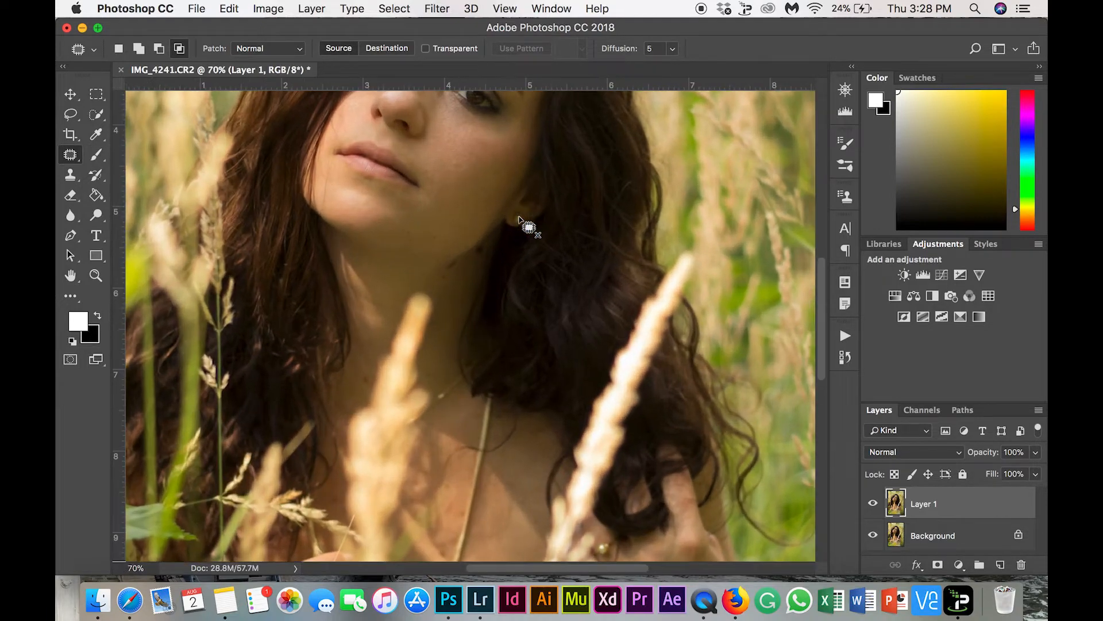
scroll(519, 217, down, 10)
scroll(520, 218, down, 8)
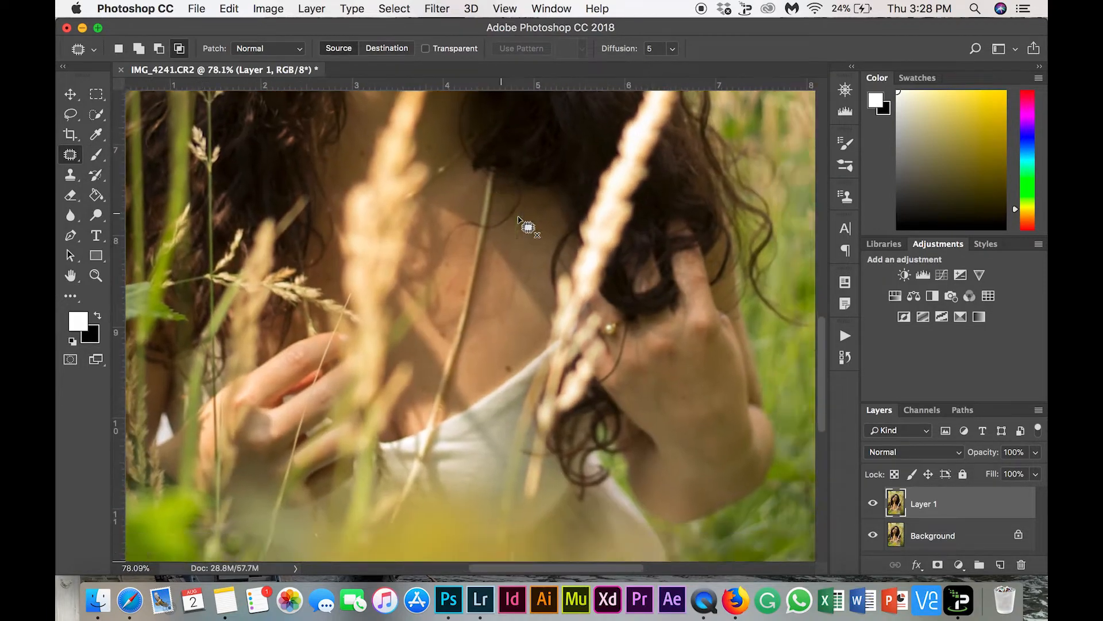
scroll(520, 217, left, 5)
scroll(520, 218, up, 15)
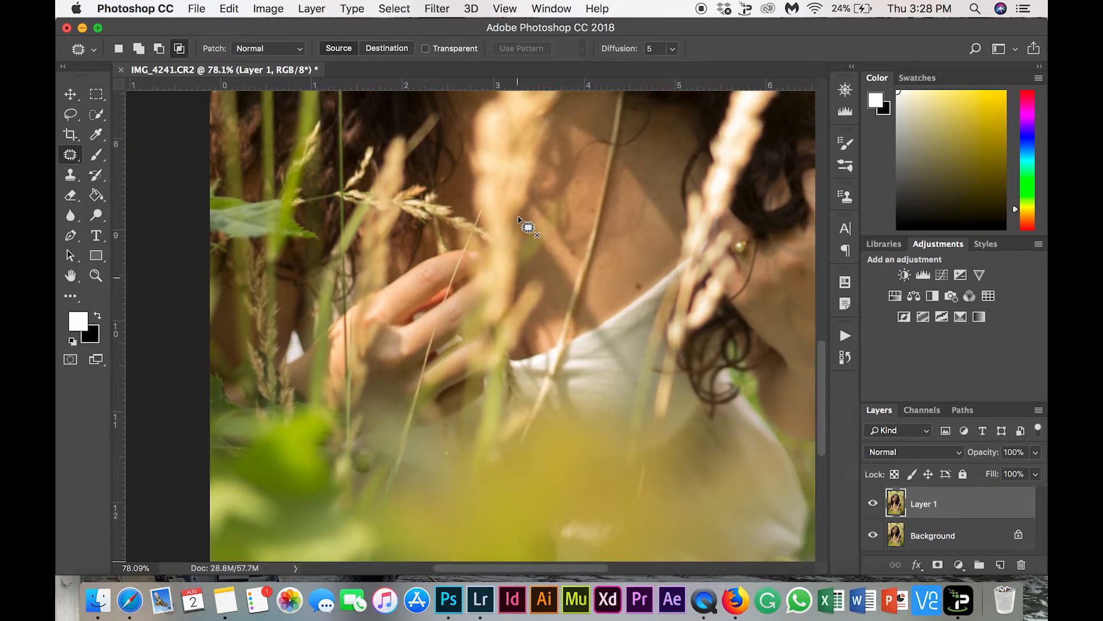
scroll(506, 185, right, 3)
scroll(506, 185, right, 3)
scroll(505, 185, down, 10)
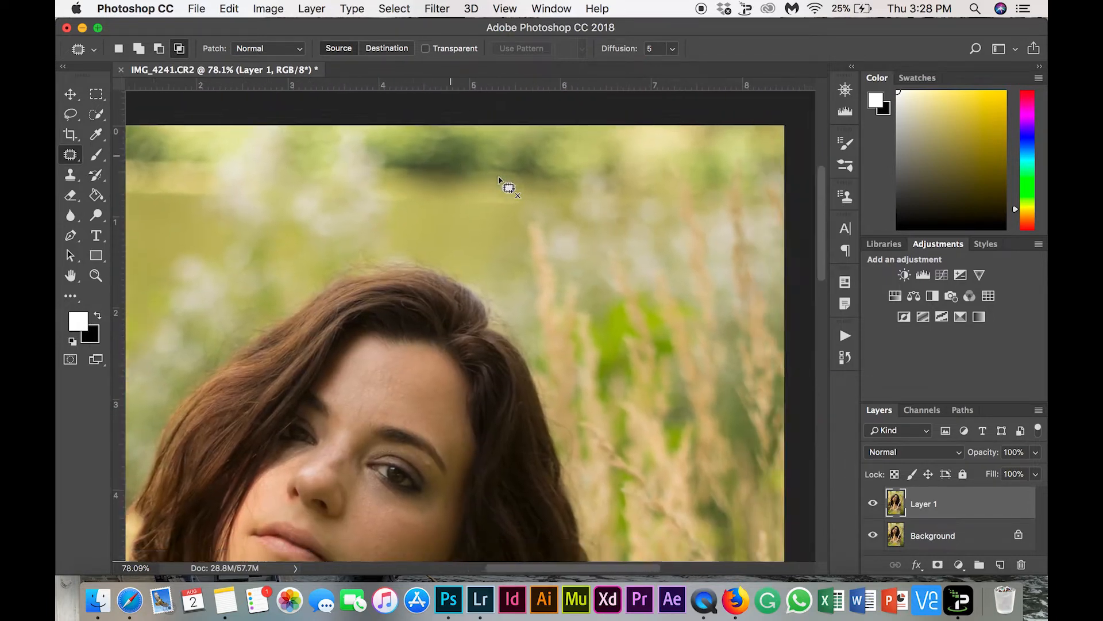
scroll(498, 178, up, 5)
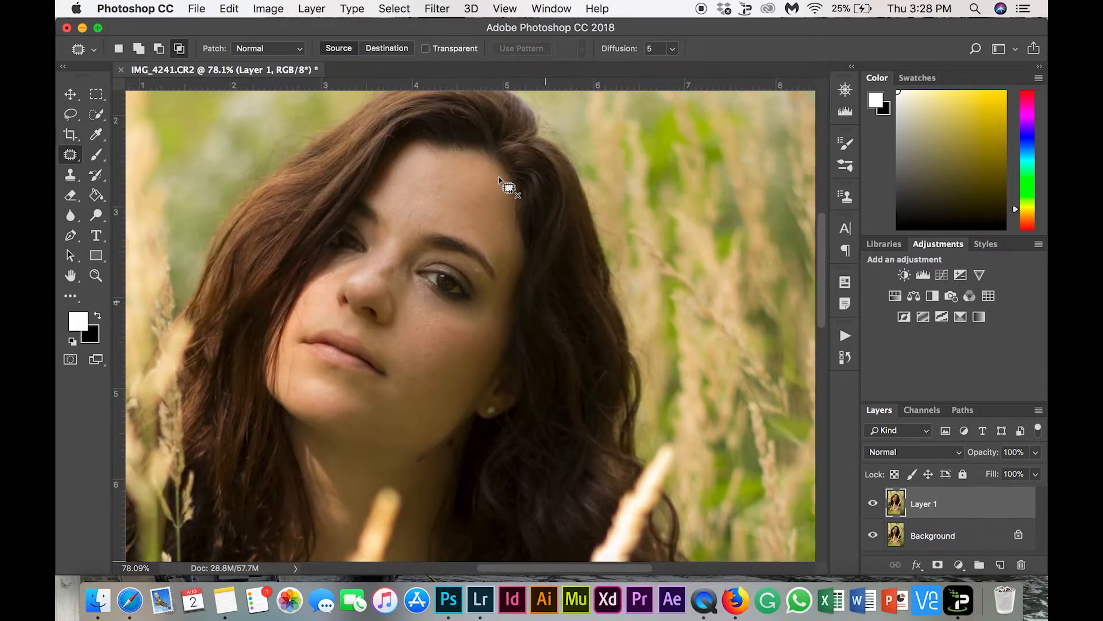
scroll(511, 185, left, 3)
scroll(541, 187, down, 2)
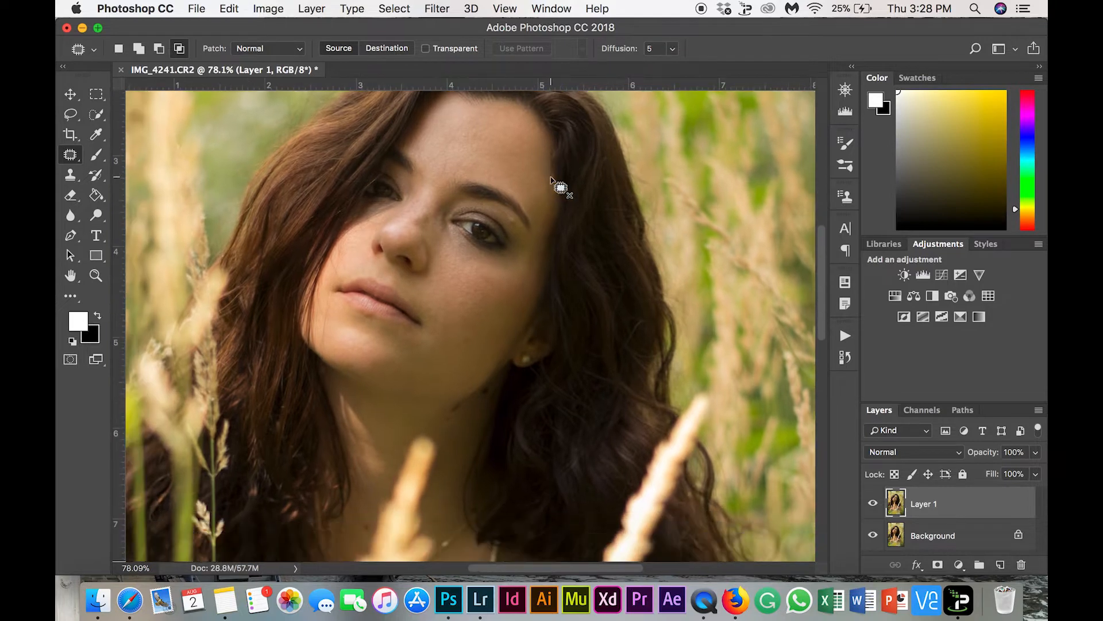
scroll(551, 179, down, 2)
scroll(551, 179, left, 1)
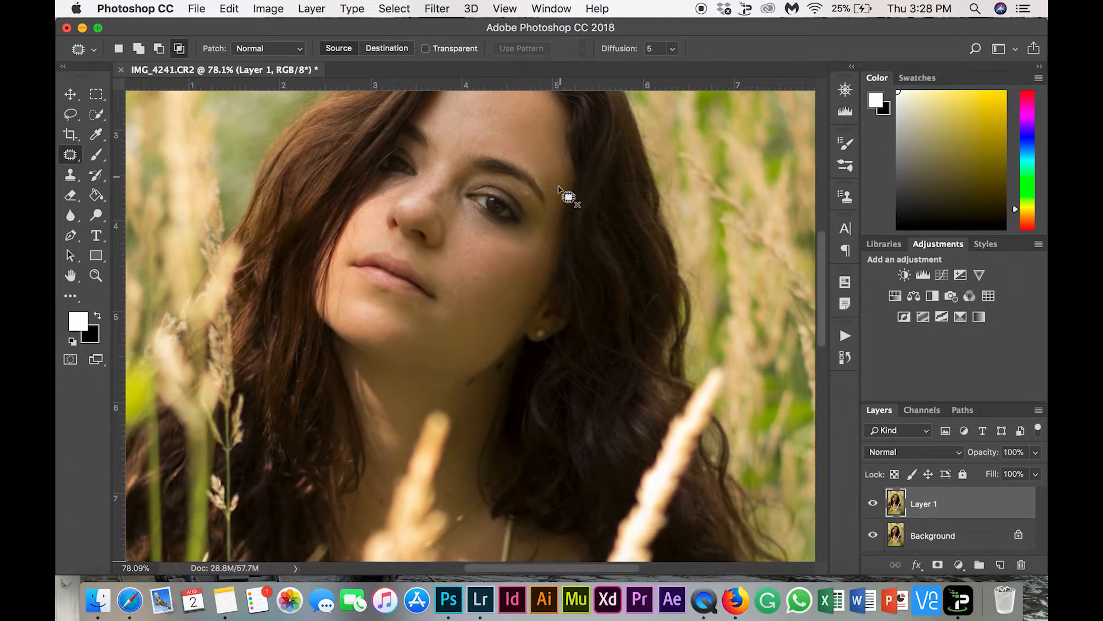
Patch the small blemishes on the cheek and the dark moles on the neck below the jaw with clean nearby skin
mouse_move(532, 194)
mouse_down()
mouse_move(523, 199)
mouse_move(532, 195)
mouse_up()
key(super+d)
mouse_move(533, 274)
mouse_down()
mouse_move(528, 286)
mouse_move(540, 292)
mouse_move(529, 296)
mouse_move(540, 261)
mouse_up()
mouse_move(452, 378)
mouse_down()
mouse_move(442, 382)
mouse_move(476, 396)
mouse_up()
click(485, 377)
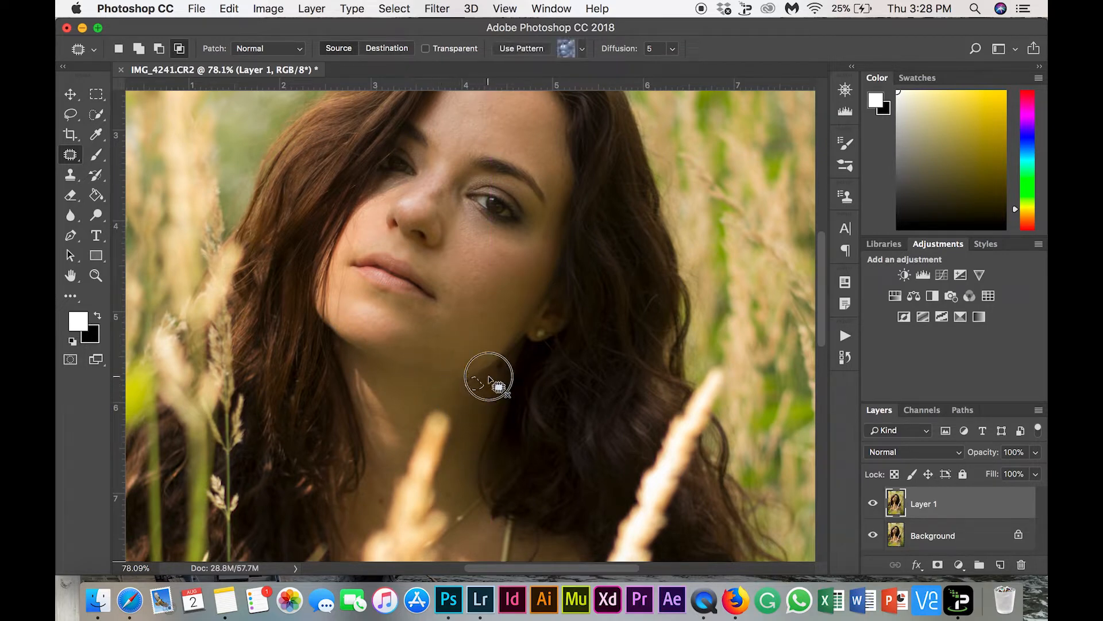
drag(425, 353, 422, 357)
drag(453, 362, 462, 364)
mouse_move(462, 362)
mouse_down()
mouse_move(488, 311)
mouse_move(485, 356)
mouse_up()
click(488, 366)
Patch the remaining spots on the lower neck and on the chest above the dress neckline
scroll(488, 419, down, 2)
drag(385, 448, 381, 450)
click(452, 441)
drag(463, 395, 460, 401)
click(471, 429)
scroll(472, 429, down, 6)
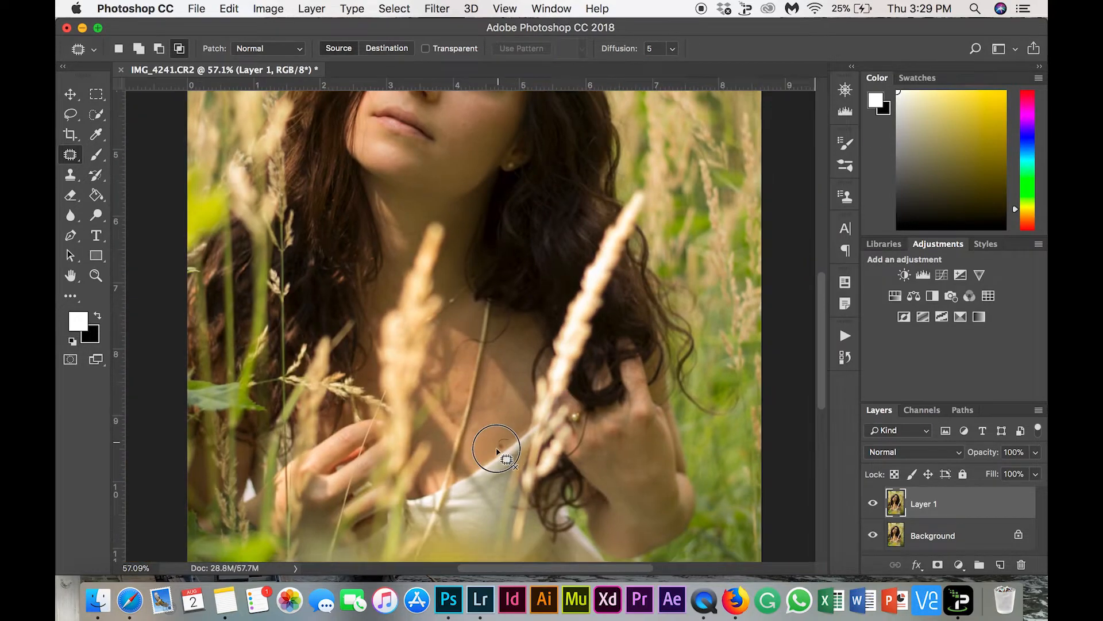
scroll(579, 462, down, 2)
Patch out the stray hair running down the cheek beside the mouth and across the chin
scroll(569, 485, up, 5)
scroll(449, 301, up, 3)
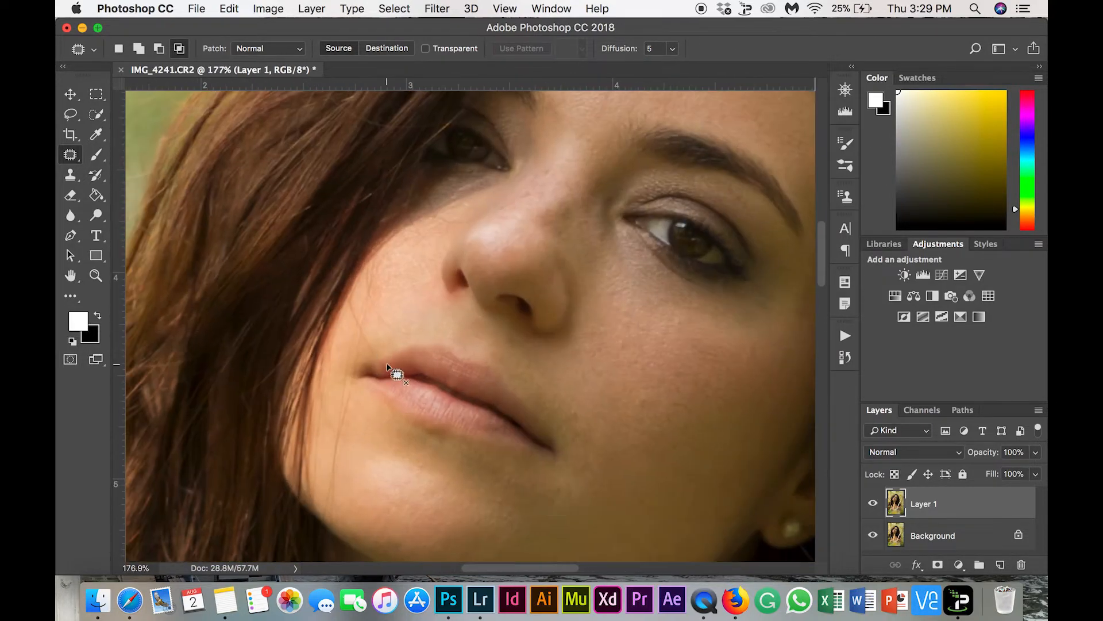
mouse_move(409, 326)
mouse_down()
mouse_move(437, 338)
mouse_move(430, 323)
mouse_up()
click(380, 315)
scroll(391, 380, down, 3)
scroll(391, 380, up, 5)
scroll(390, 379, down, 7)
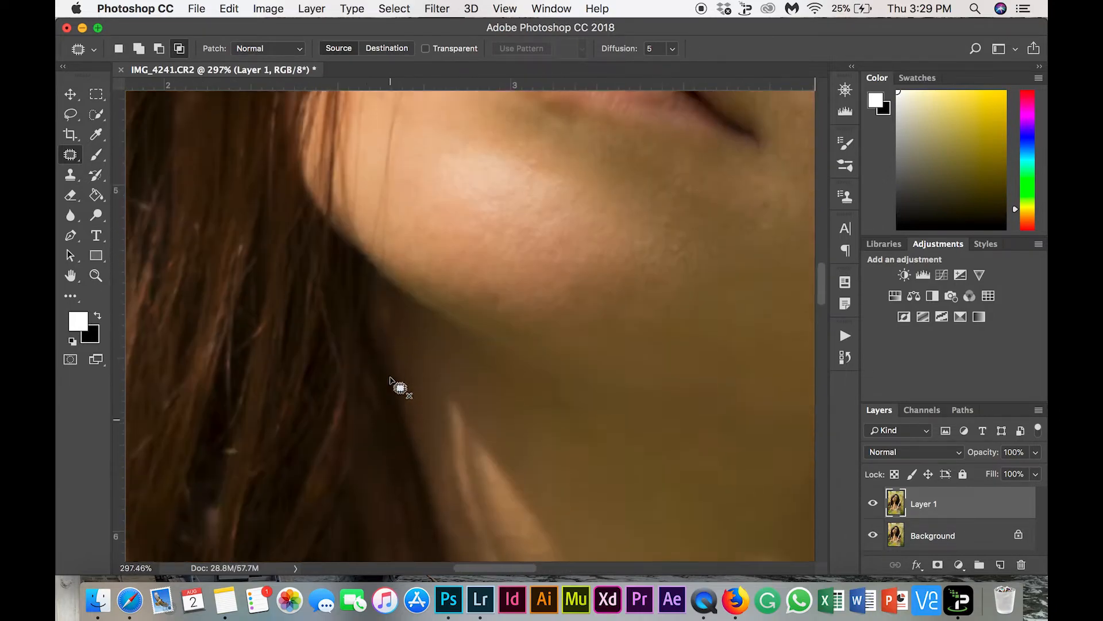
scroll(392, 380, up, 6)
mouse_move(431, 250)
mouse_down()
mouse_move(418, 257)
mouse_move(423, 273)
mouse_up()
click(430, 250)
drag(425, 227, 426, 228)
Patch the skin between the eyebrows and clean up the remaining stray hair traces along the chin and cheek
scroll(459, 213, down, 6)
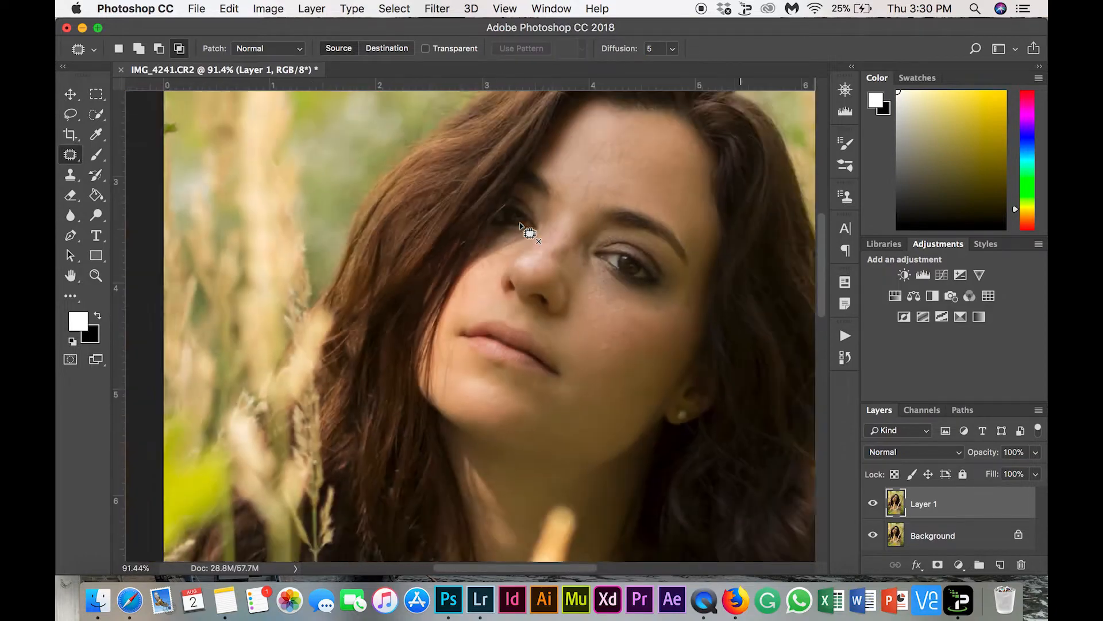
scroll(545, 217, up, 5)
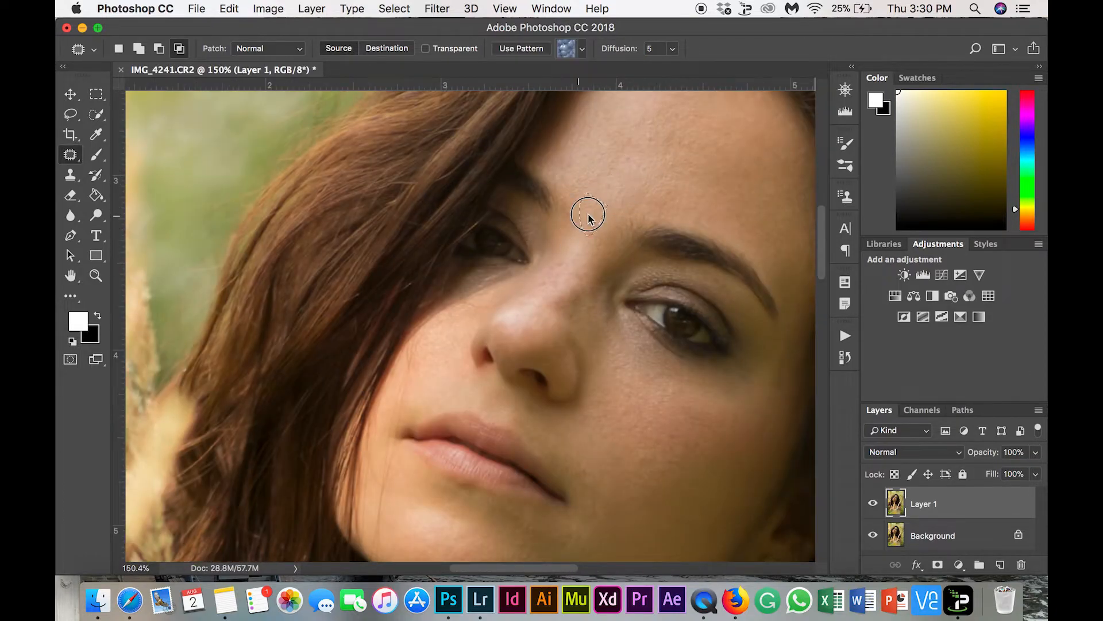
scroll(635, 178, up, 3)
scroll(395, 444, down, 5)
drag(391, 443, 389, 472)
key(super+d)
mouse_move(382, 396)
mouse_down()
mouse_move(369, 428)
mouse_move(396, 419)
mouse_up()
key(super+d)
drag(391, 343, 399, 347)
drag(388, 370, 384, 389)
key(super+d)
mouse_move(392, 282)
mouse_down()
mouse_move(424, 283)
mouse_move(414, 298)
mouse_move(460, 179)
mouse_up()
scroll(414, 242, up, 3)
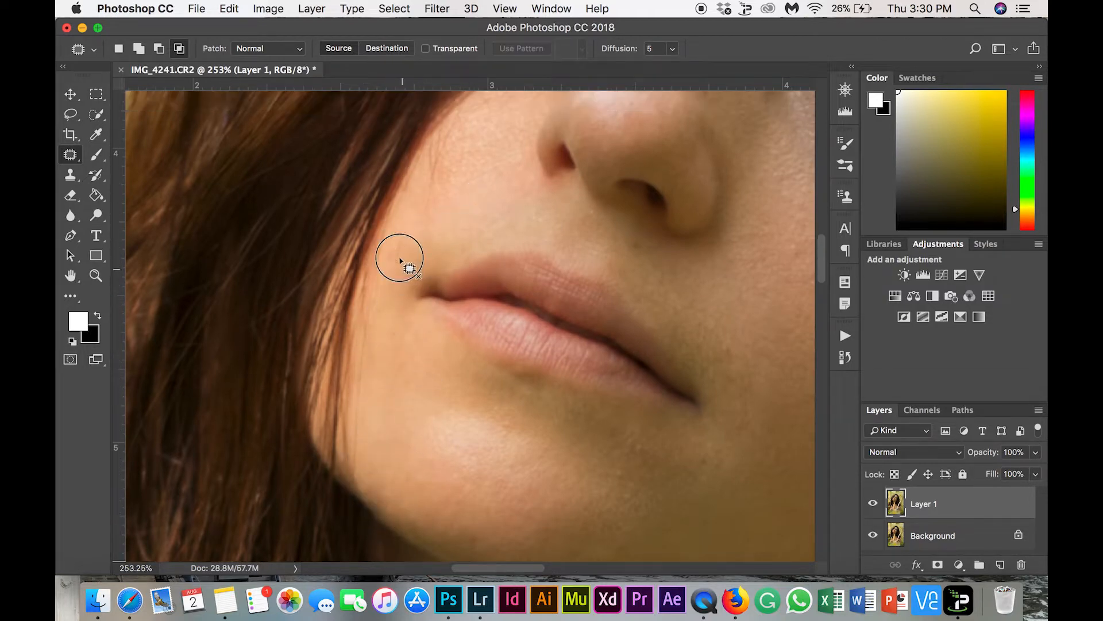
key(super+d)
Check the retouched skin and compare it with the original by toggling the visibility of Layer 1
scroll(661, 319, down, 5)
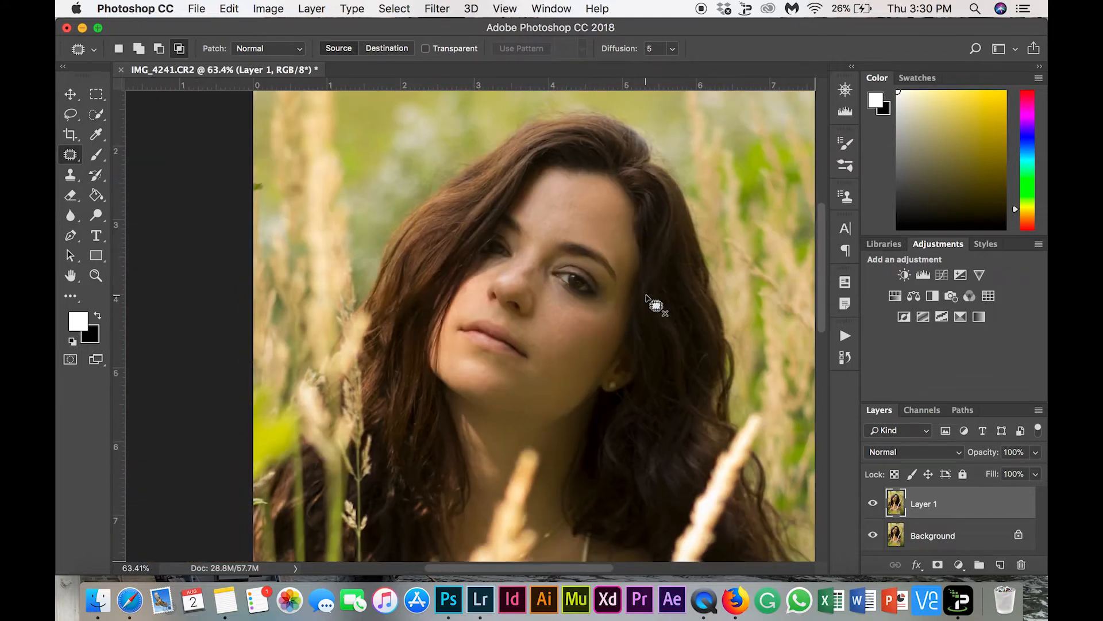
scroll(451, 234, up, 5)
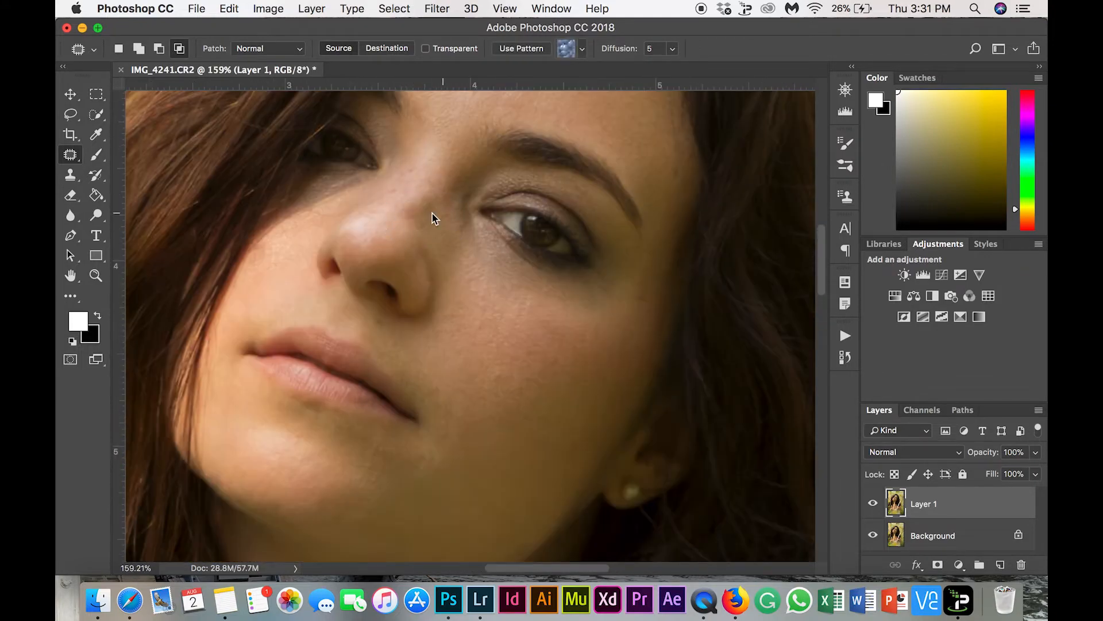
scroll(412, 217, down, 5)
scroll(428, 238, down, 4)
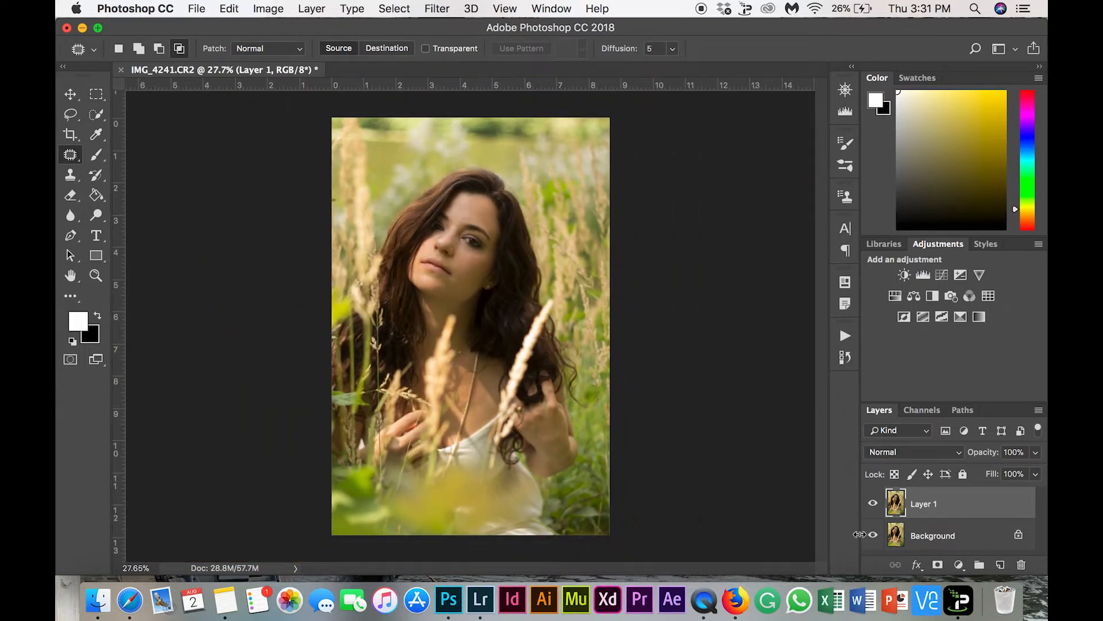
click(873, 504)
click(873, 504)
click(873, 503)
click(873, 504)
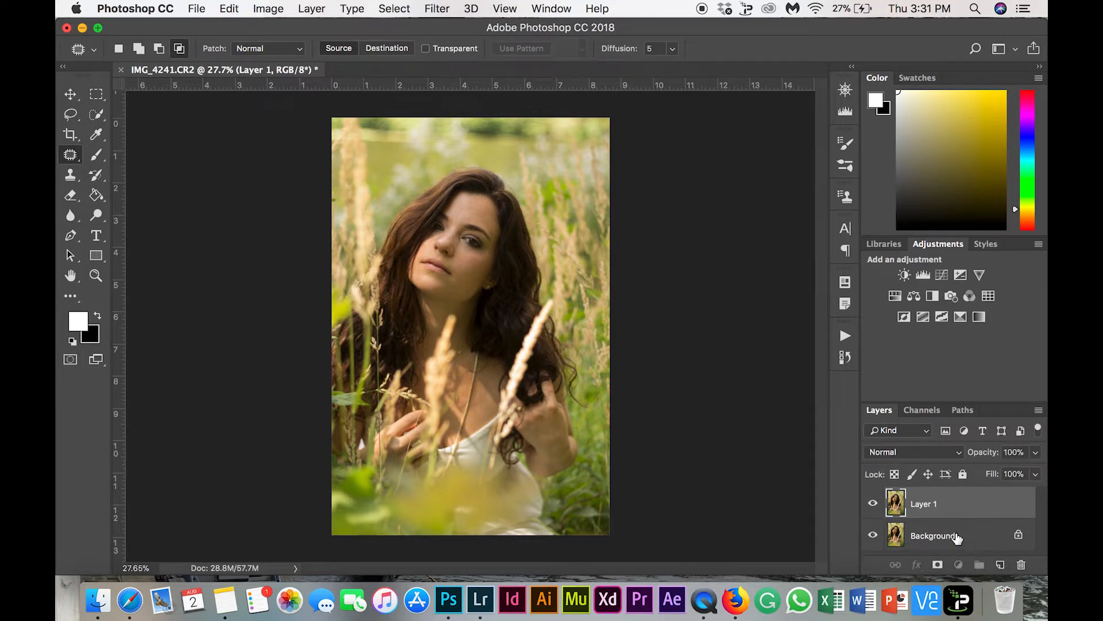
Merge the retouched Layer 1 with the Background layer
shift+click(957, 536)
right_click(957, 536)
click(888, 506)
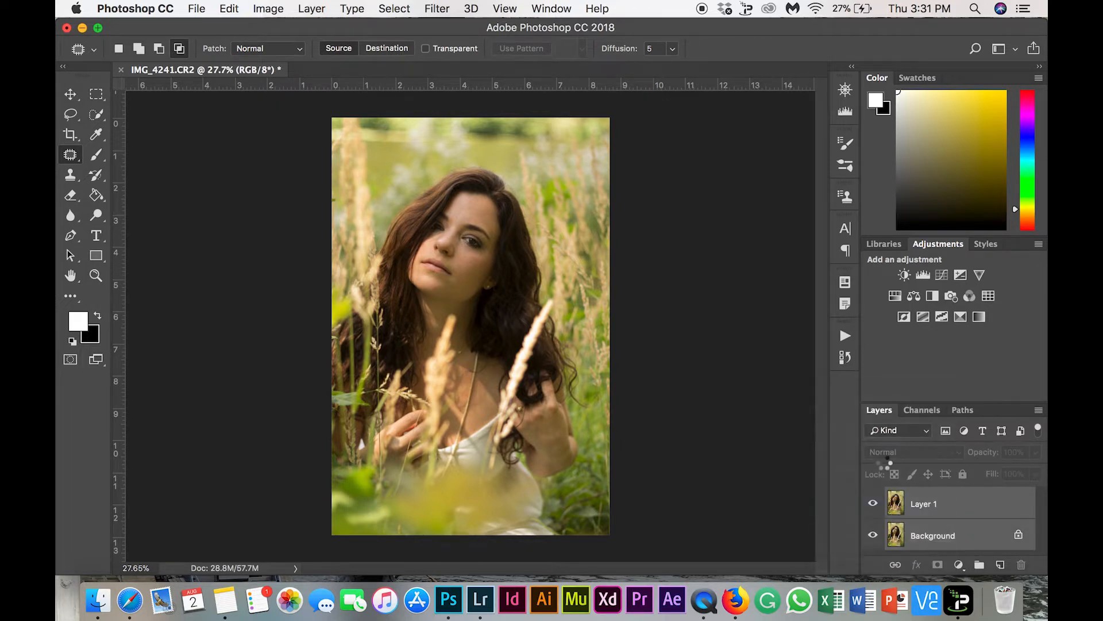
Run the Retouching + D&B action on the merged photo
click(846, 336)
scroll(714, 471, down, 5)
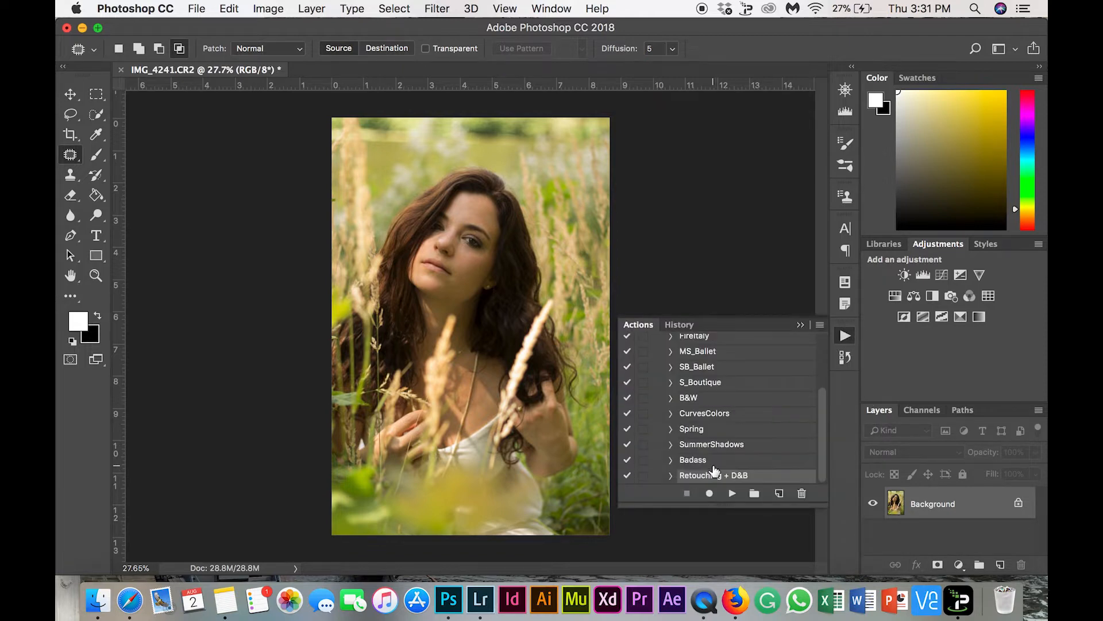
click(729, 493)
click(800, 326)
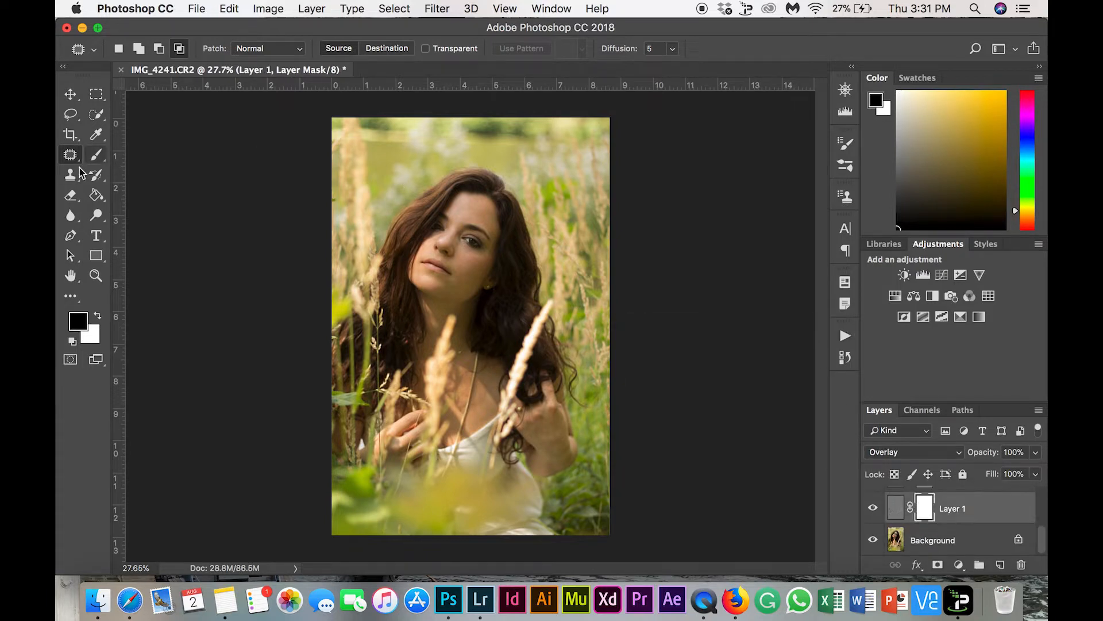
Paint the cheeks, chin and jaw in black on the Layer 1 mask with the Brush tool at 50% opacity
click(97, 155)
scroll(513, 231, up, 5)
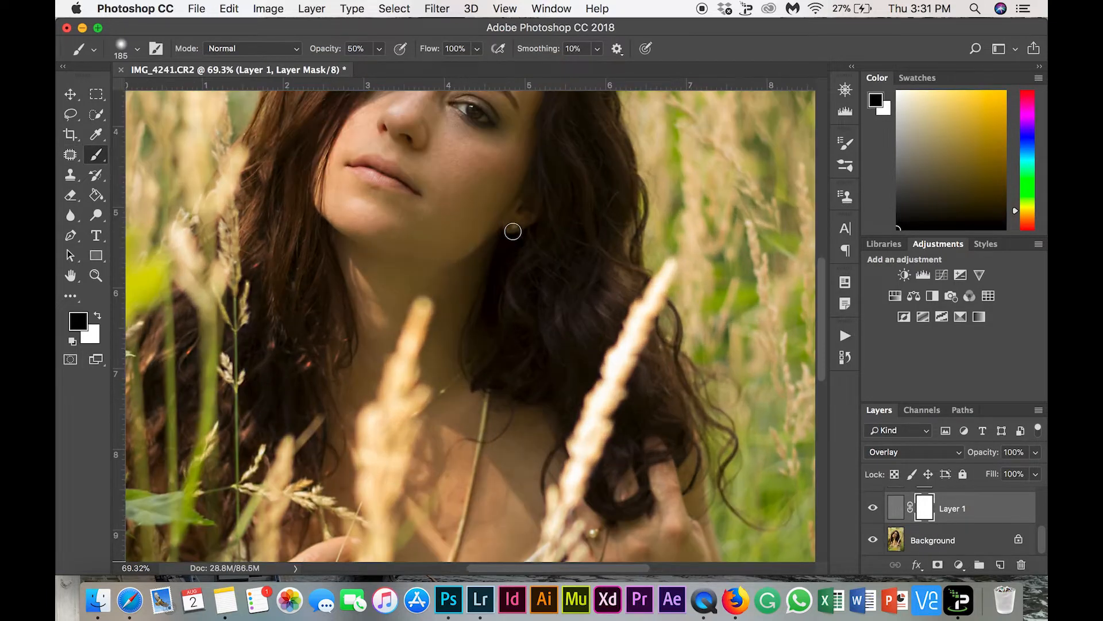
scroll(512, 231, up, 5)
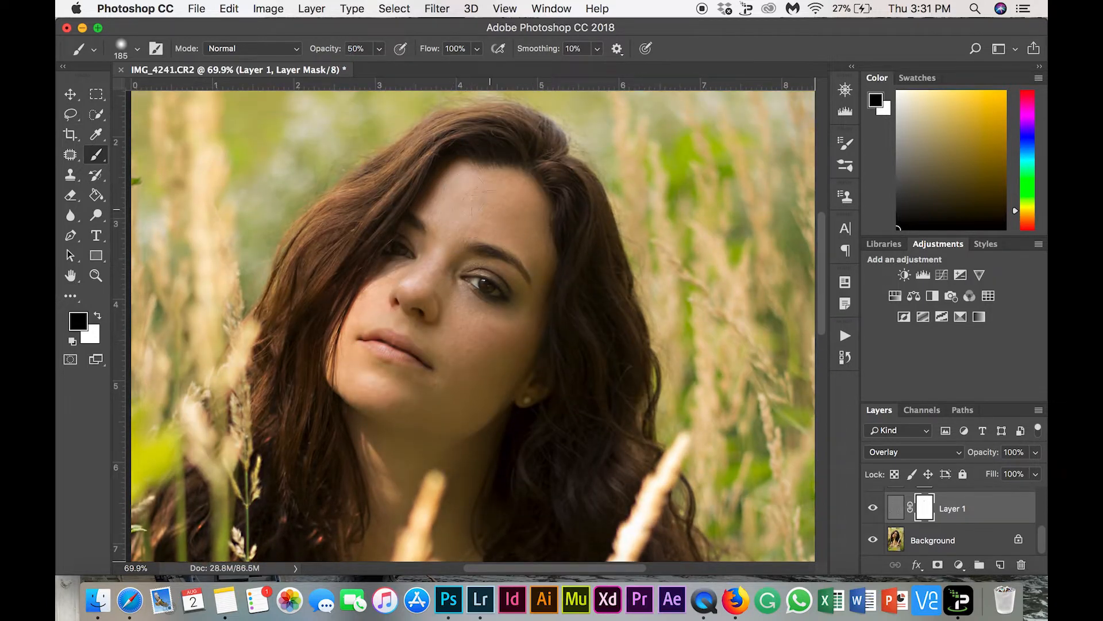
drag(461, 309, 472, 317)
click(392, 399)
scroll(486, 342, down, 2)
mouse_move(485, 342)
mouse_down()
mouse_move(452, 315)
mouse_move(448, 328)
mouse_move(477, 365)
mouse_up()
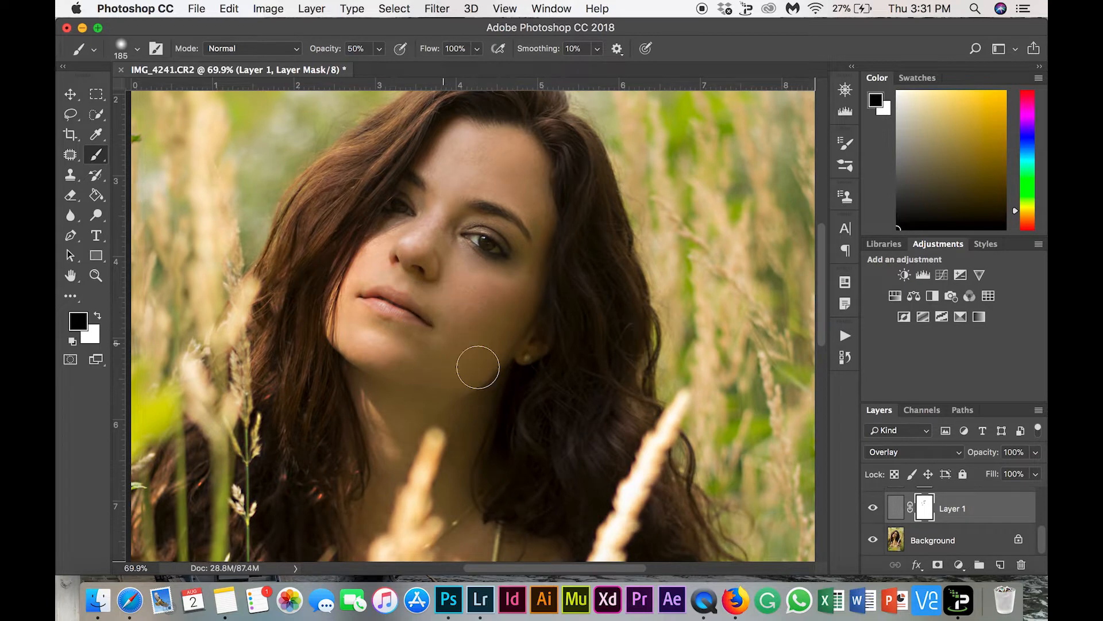
Undo the last brush stroke and paint over the neck, chest and hands on the Layer 1 mask
scroll(523, 387, down, 6)
key(super+z)
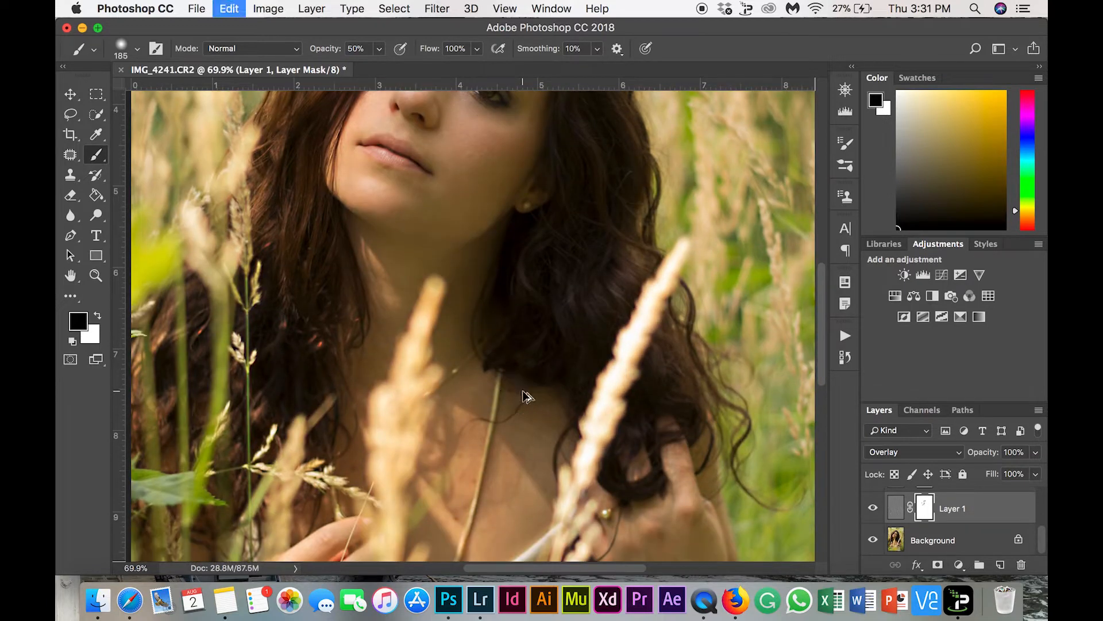
click(461, 292)
click(383, 283)
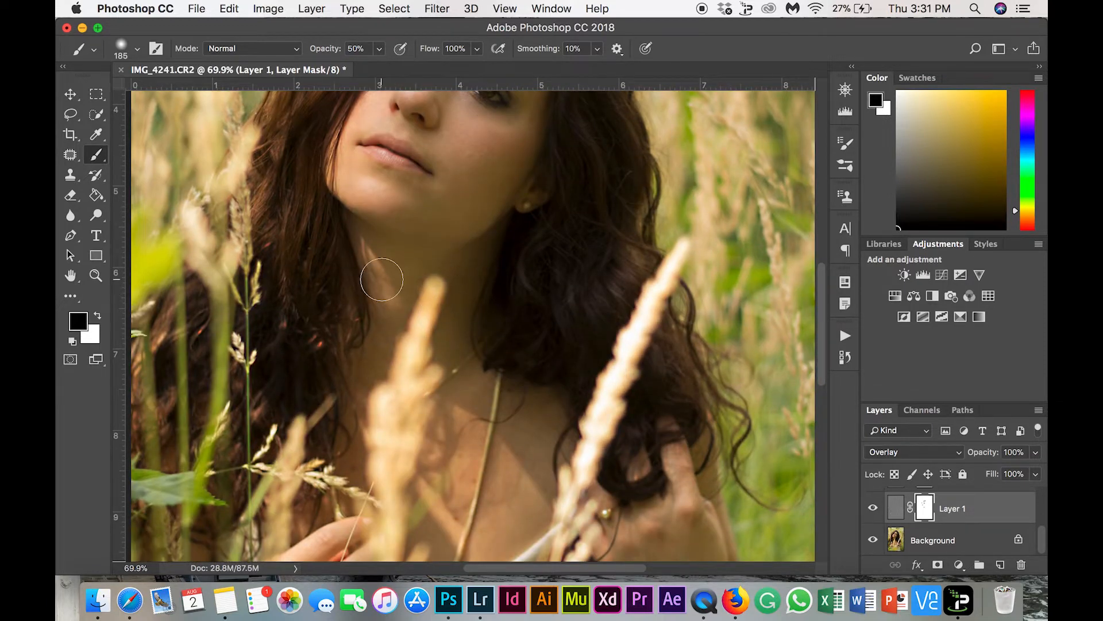
click(471, 419)
scroll(459, 517, down, 5)
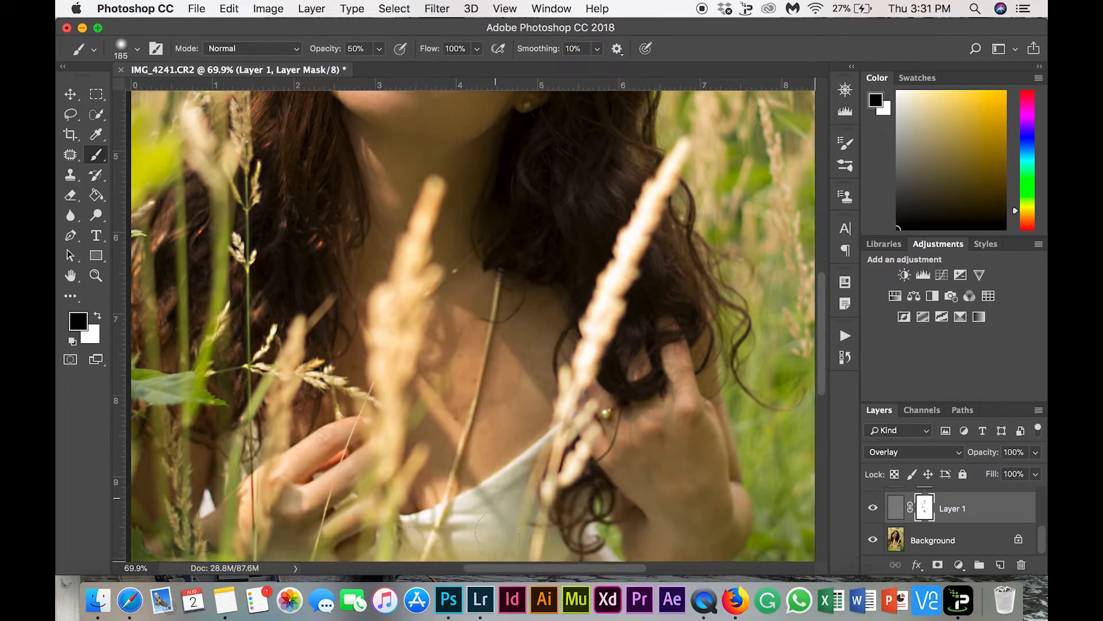
drag(521, 344, 387, 346)
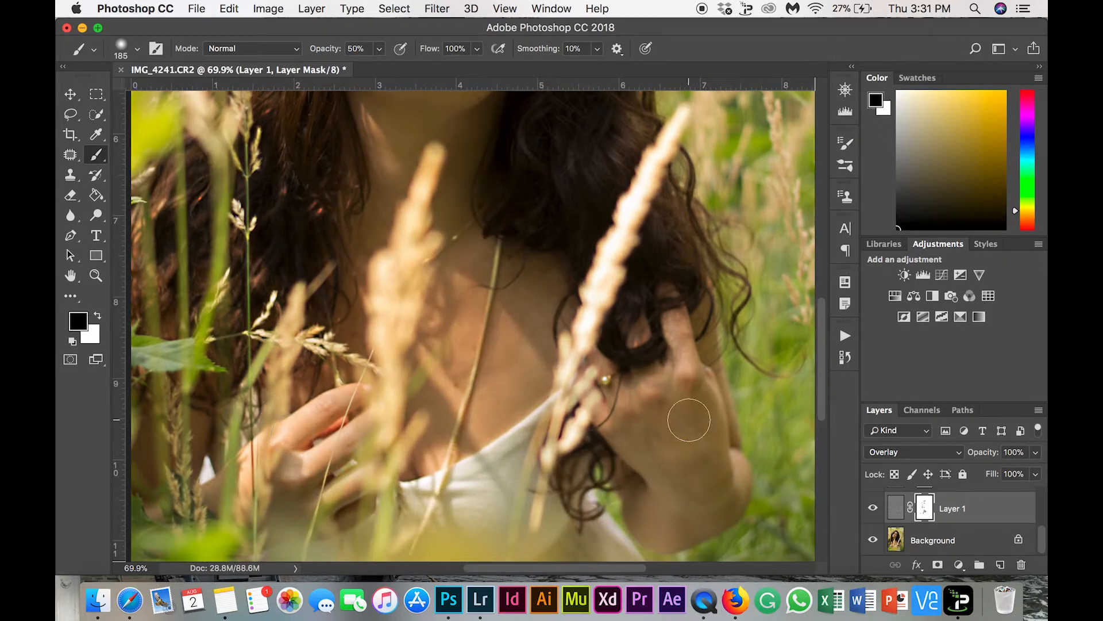
Set the brush size to 124 px and paint over the lips on the Layer 1 copy mask
scroll(684, 425, up, 10)
scroll(692, 438, up, 3)
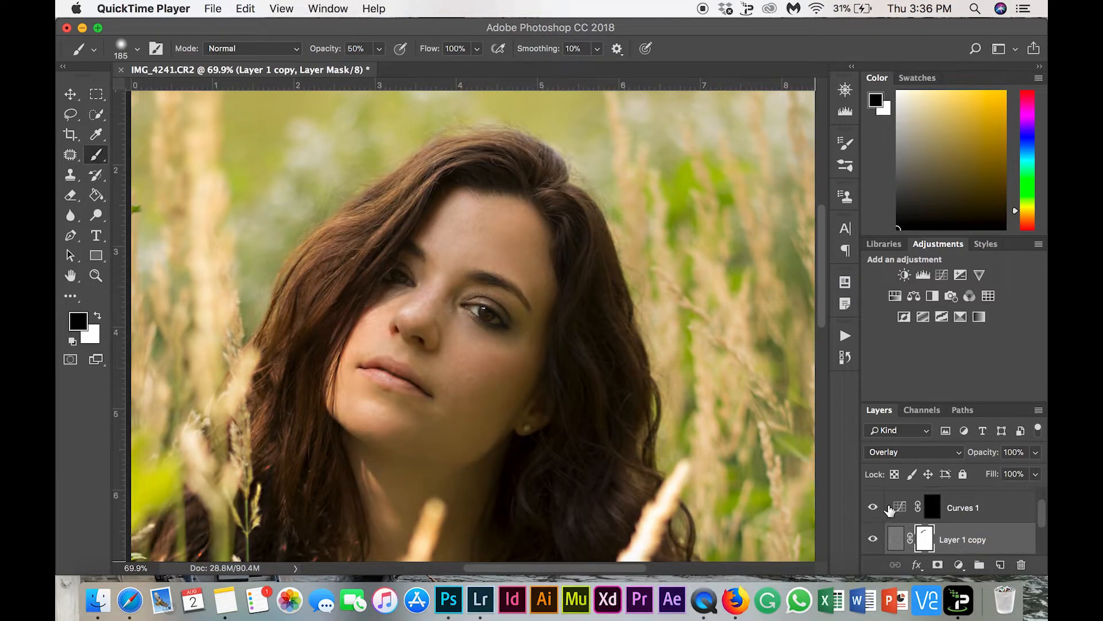
scroll(889, 510, down, 3)
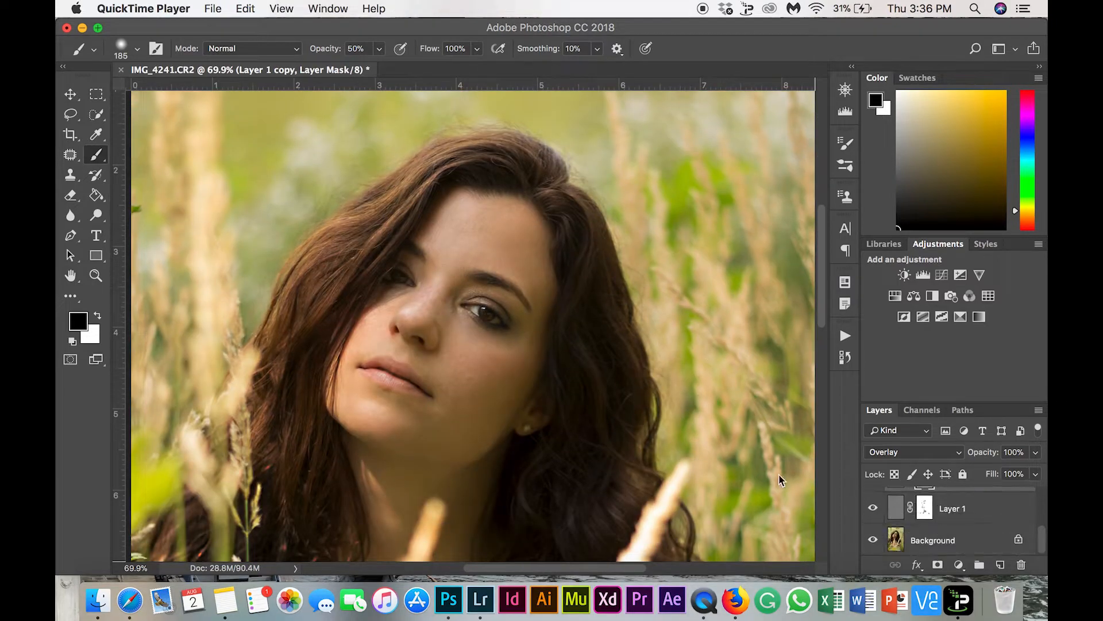
scroll(961, 526, up, 1)
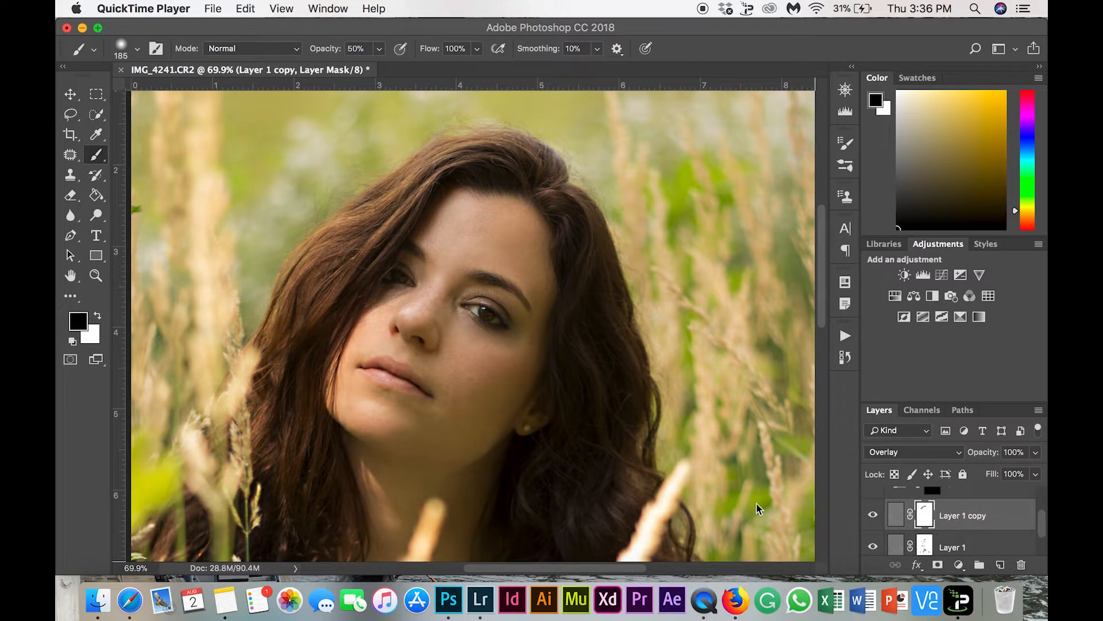
click(596, 424)
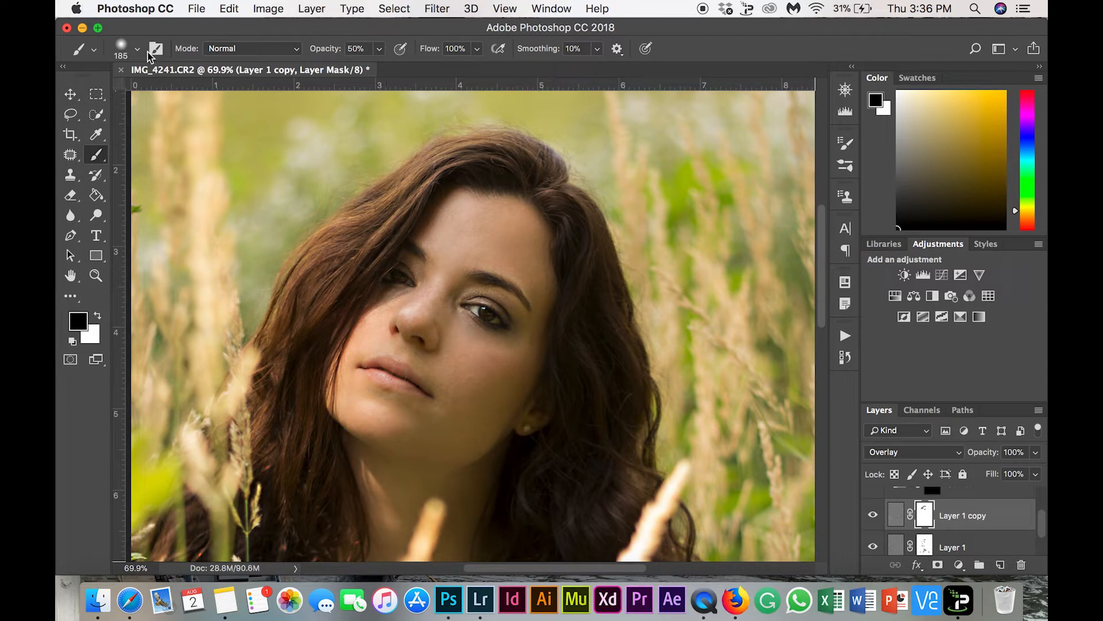
click(137, 49)
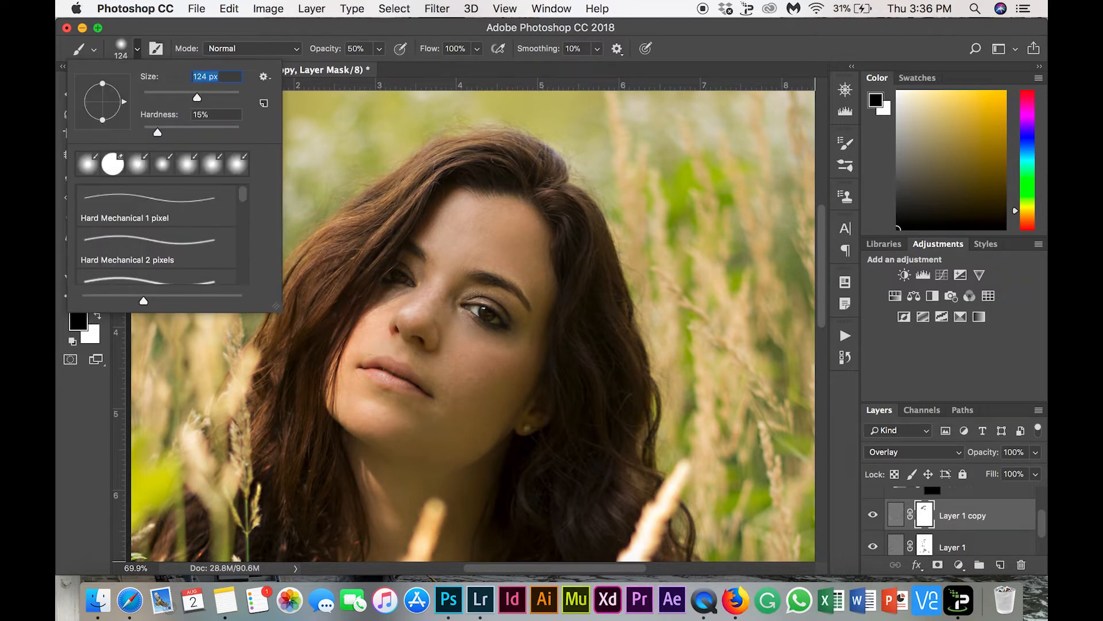
key(Return)
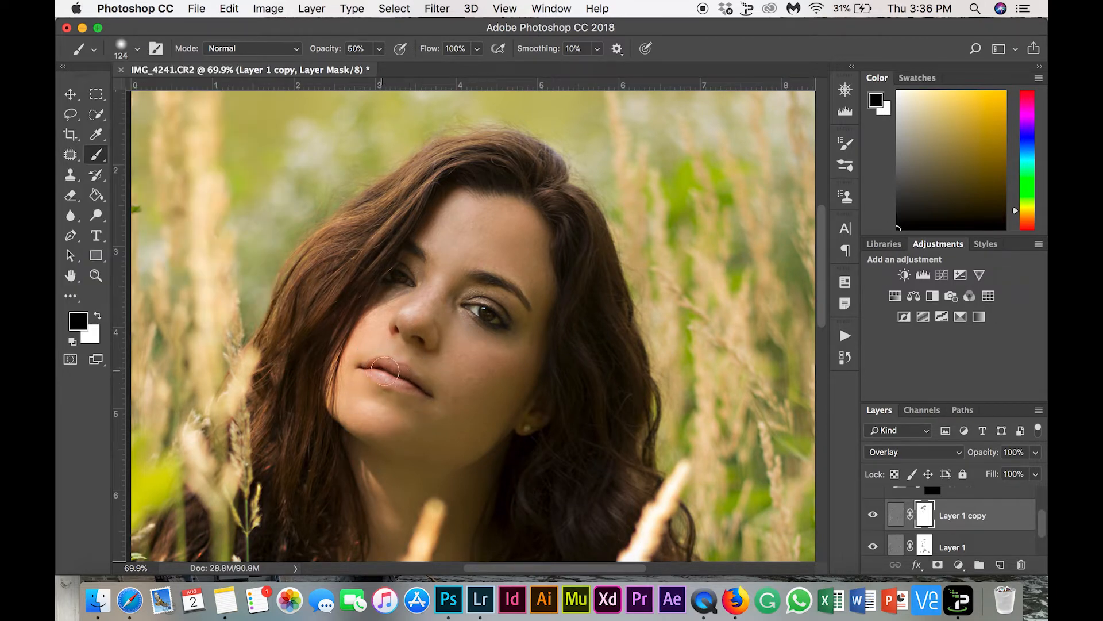
Enlarge the brush to 236 px and paint over the hair on both sides of the face on the Layer 1 copy mask
click(137, 49)
drag(198, 97, 217, 97)
scroll(420, 165, down, 3)
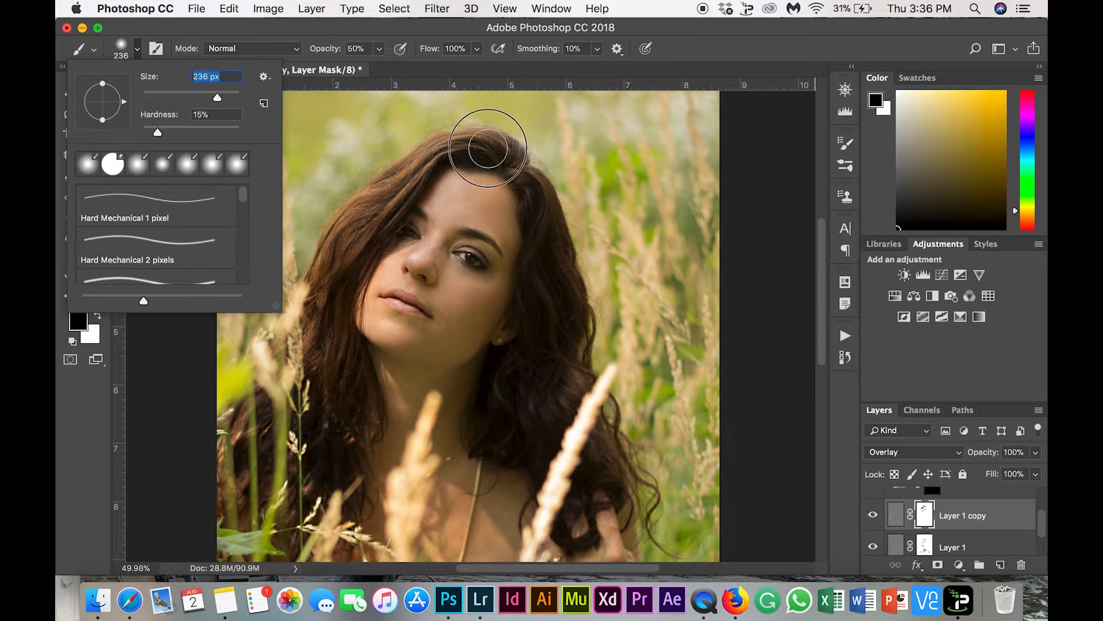
key(Return)
mouse_move(349, 255)
mouse_down()
mouse_move(316, 342)
mouse_move(370, 458)
mouse_move(279, 463)
mouse_move(225, 495)
mouse_move(268, 546)
mouse_up()
mouse_move(483, 216)
mouse_down()
mouse_move(554, 234)
mouse_move(546, 352)
mouse_move(571, 439)
mouse_move(570, 530)
mouse_move(604, 467)
mouse_up()
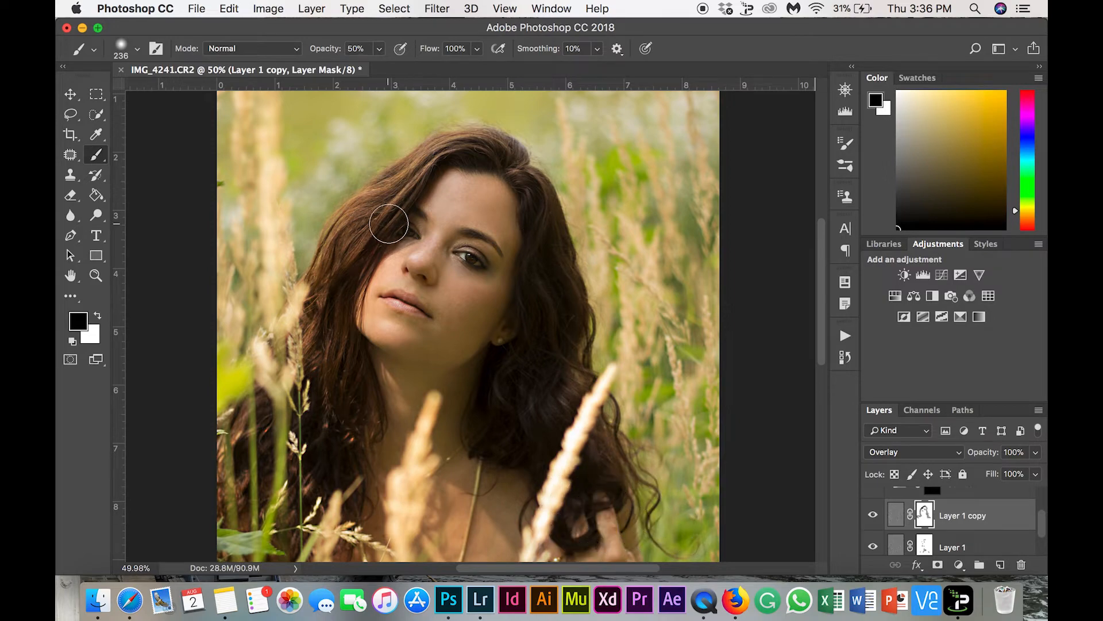
Undo the last stroke on the Layer 1 copy mask and set the brush opacity to 30%
scroll(389, 216, up, 3)
scroll(389, 223, up, 5)
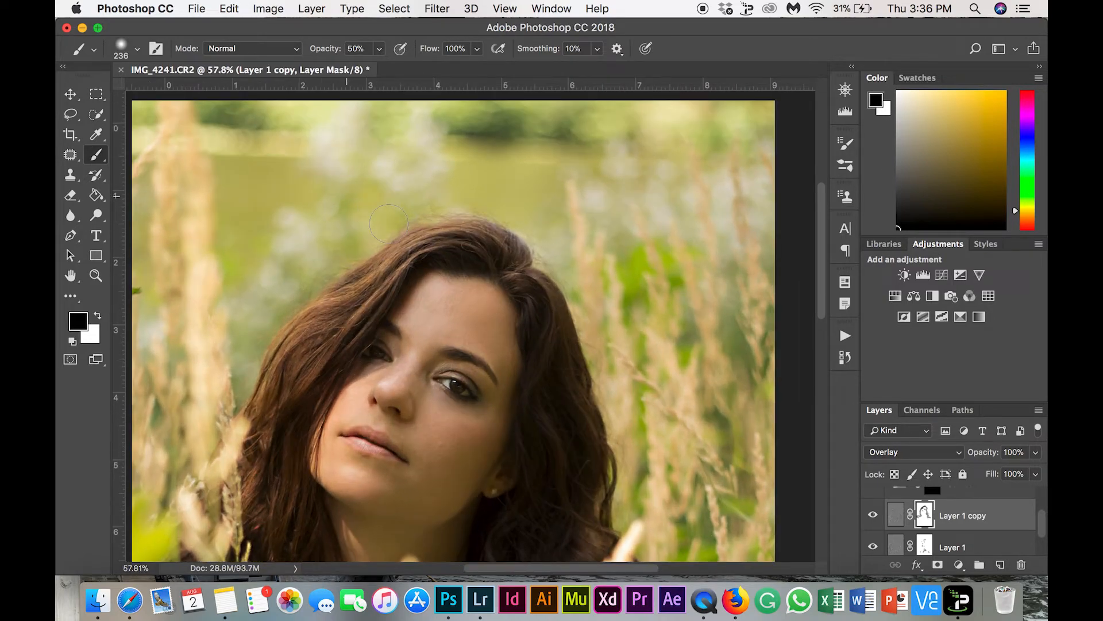
scroll(389, 224, down, 5)
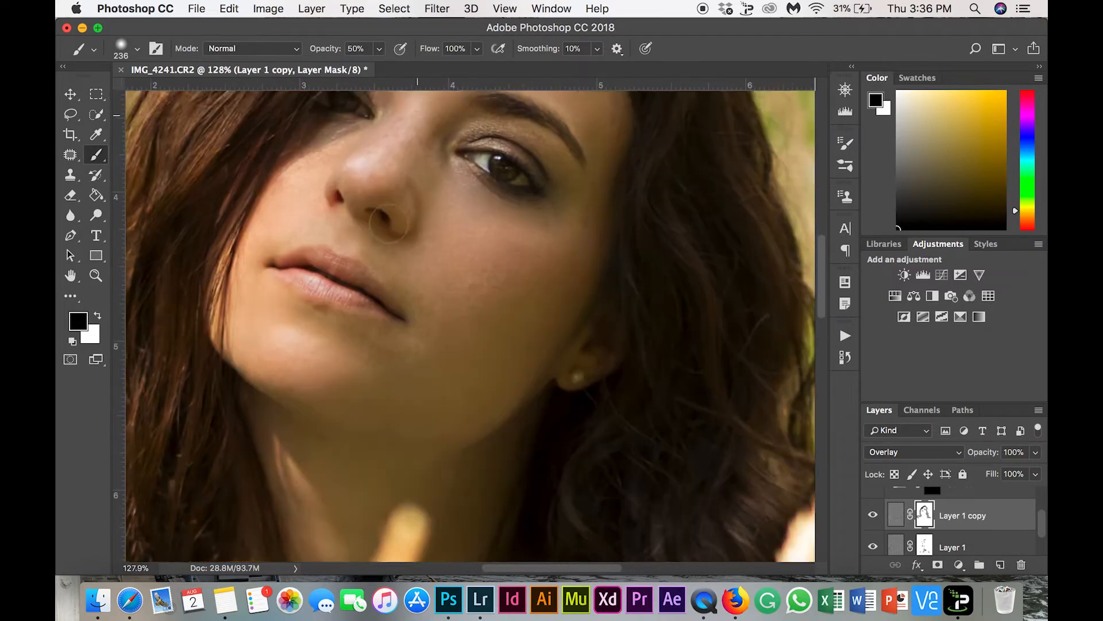
scroll(408, 203, up, 2)
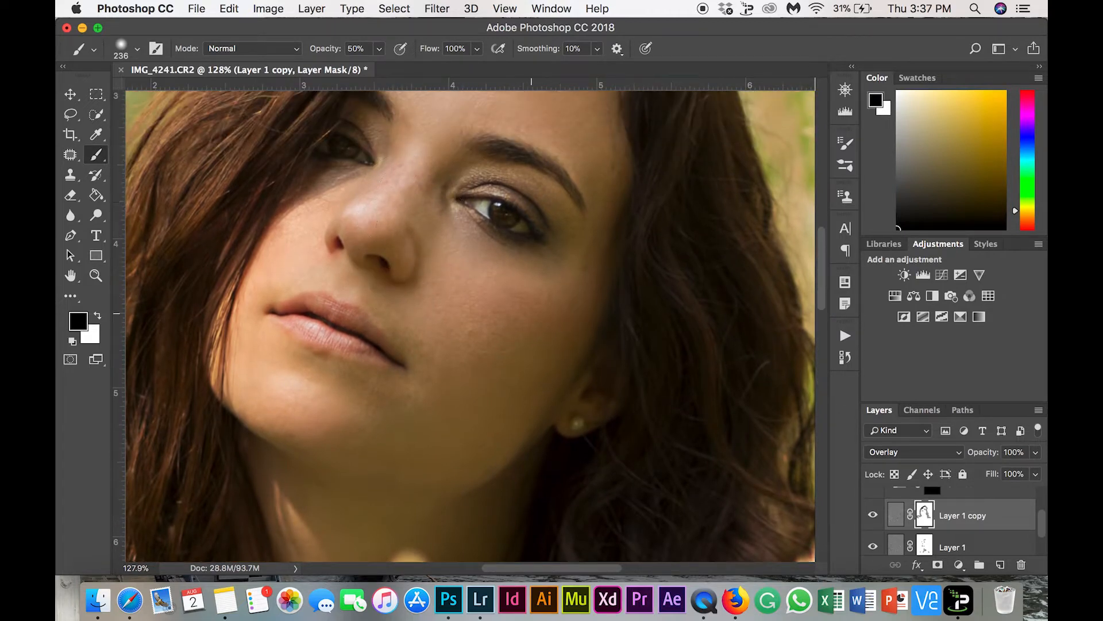
key(super+z)
key(Return)
scroll(500, 218, up, 3)
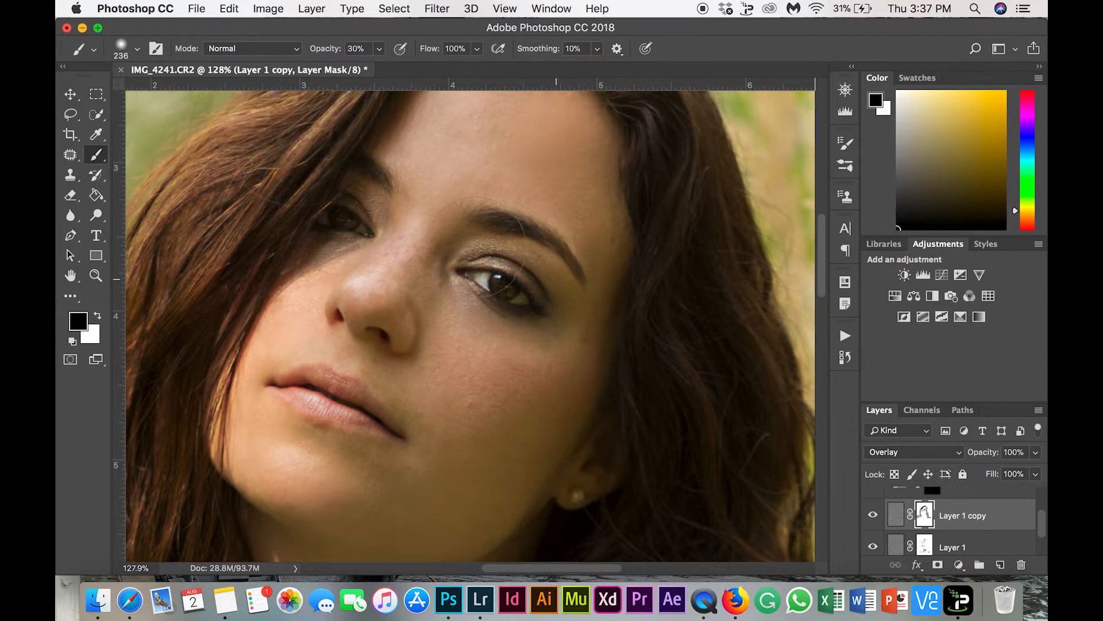
scroll(460, 236, up, 2)
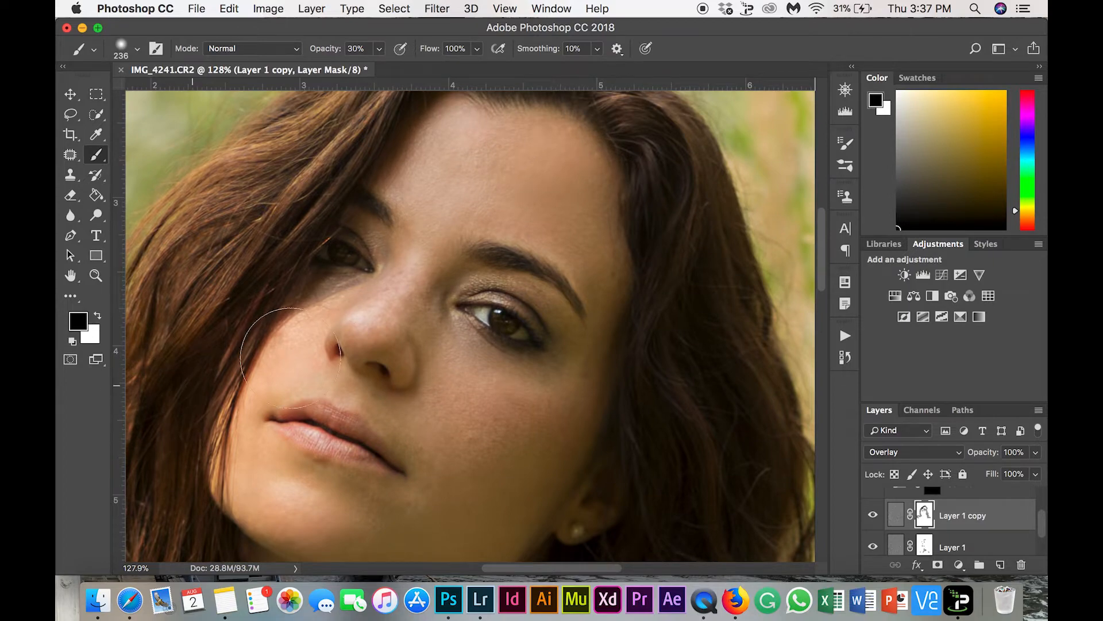
key(super+minus)
scroll(350, 369, down, 6)
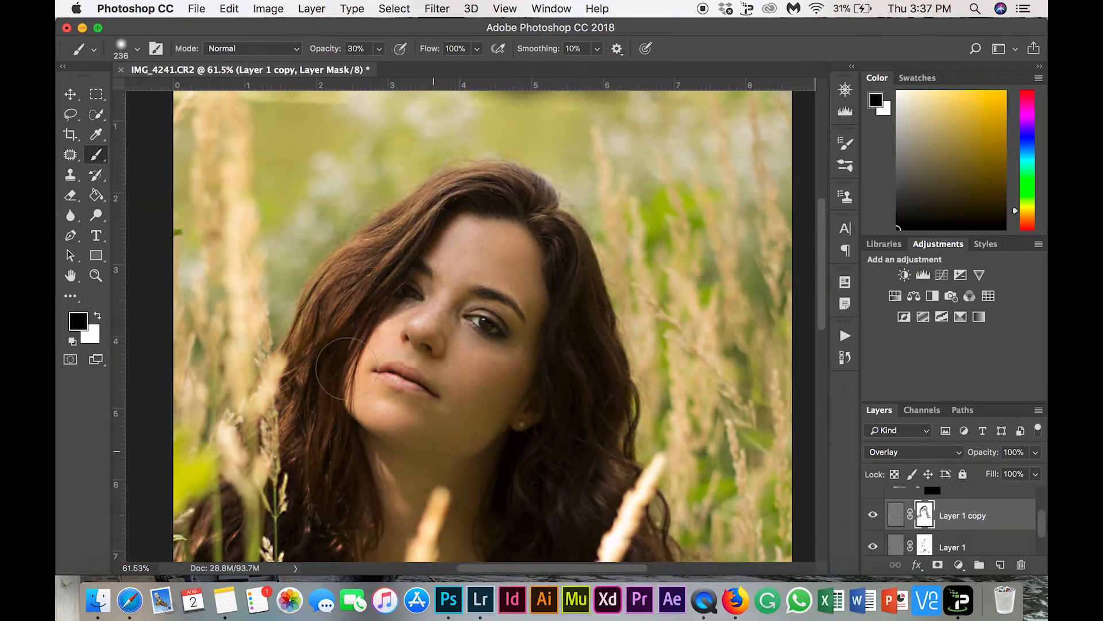
Select the Curves 1 layer mask and set the brush to 146 px with 10% opacity
scroll(347, 368, up, 5)
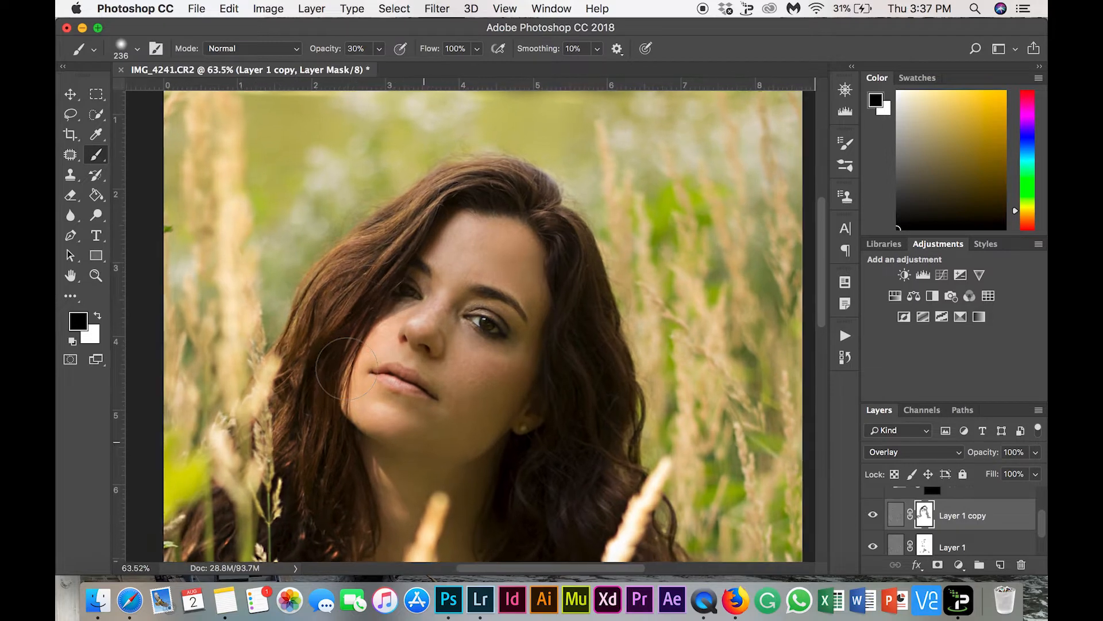
scroll(1003, 522, down, 2)
scroll(1002, 529, up, 4)
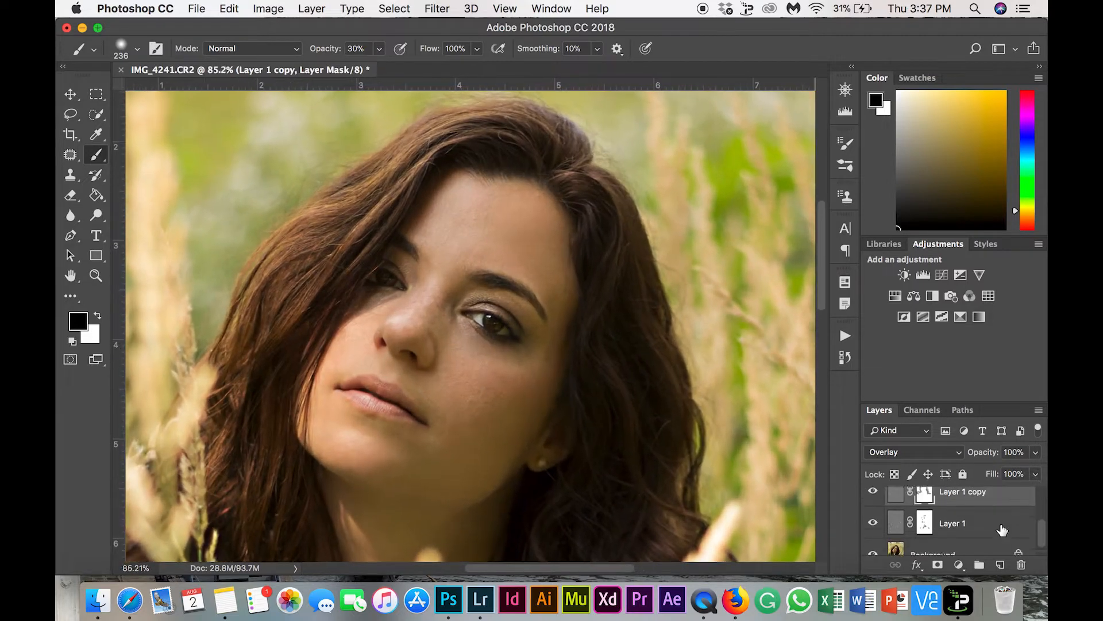
scroll(1000, 528, down, 1)
click(975, 516)
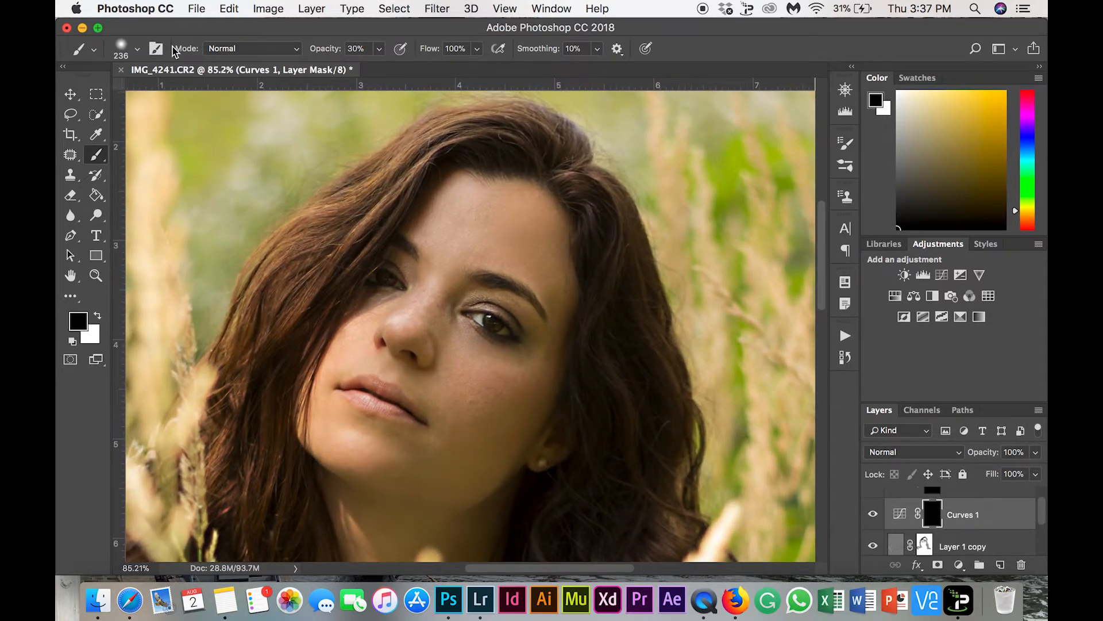
click(125, 45)
click(193, 97)
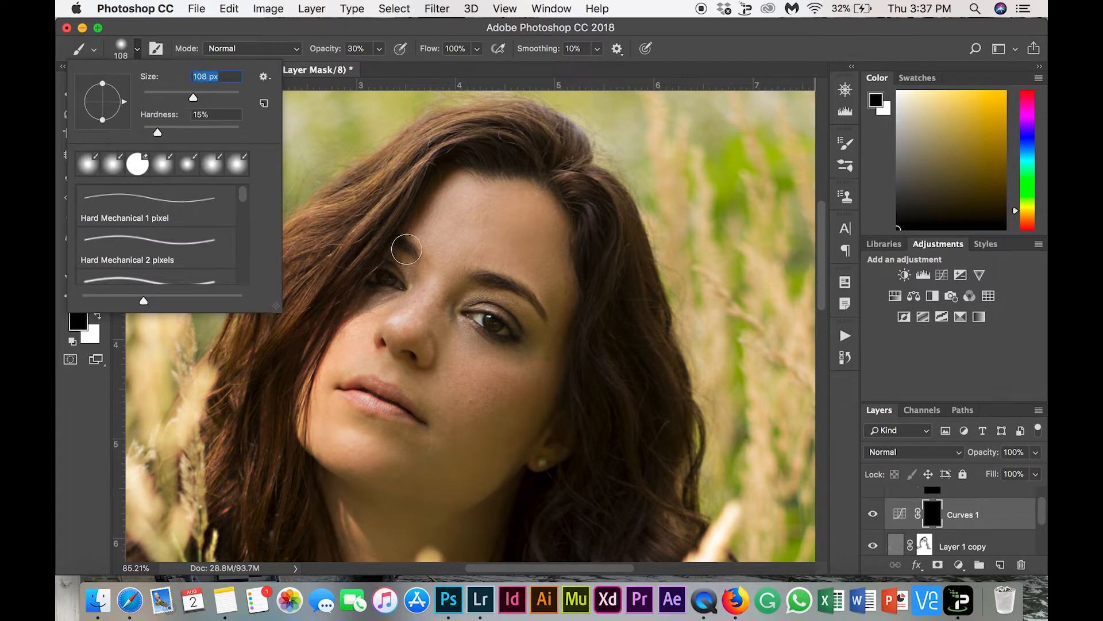
click(355, 48)
text(10)
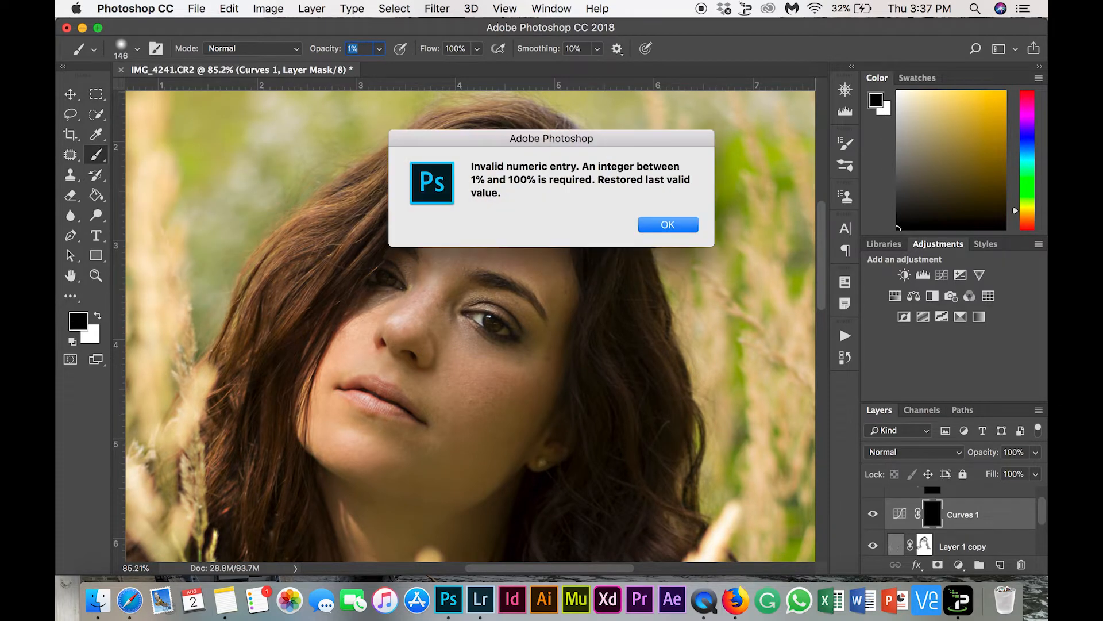
key(Return)
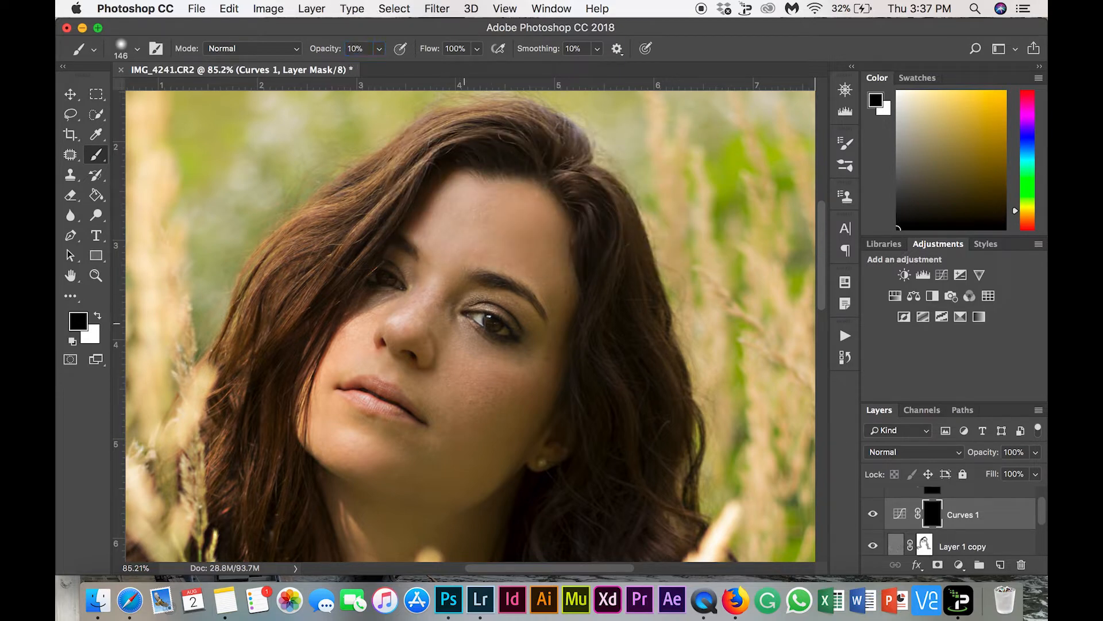
Paint in white on the Curves 1 mask under the cheekbone, around the eye and along the forehead's hairline, undoing one misplaced stroke
click(97, 315)
mouse_move(525, 418)
mouse_down()
mouse_move(475, 423)
mouse_move(541, 403)
mouse_move(508, 410)
mouse_move(557, 384)
mouse_move(542, 395)
mouse_up()
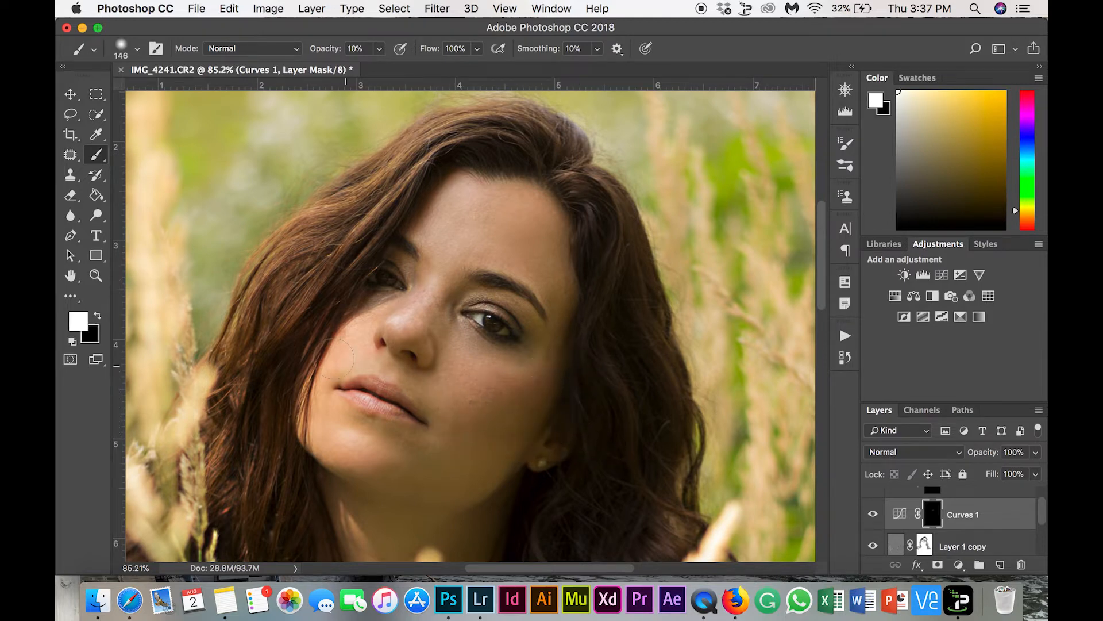
mouse_move(440, 315)
mouse_down()
mouse_move(426, 334)
mouse_move(495, 285)
mouse_move(540, 326)
mouse_up()
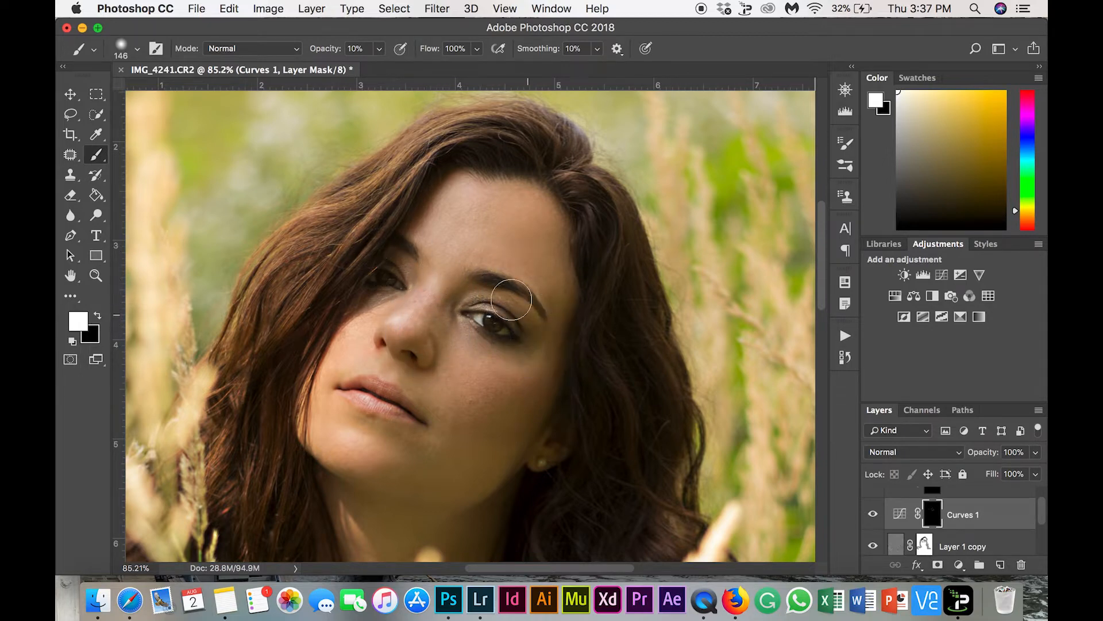
mouse_move(501, 176)
mouse_down()
mouse_move(551, 201)
mouse_move(586, 286)
mouse_up()
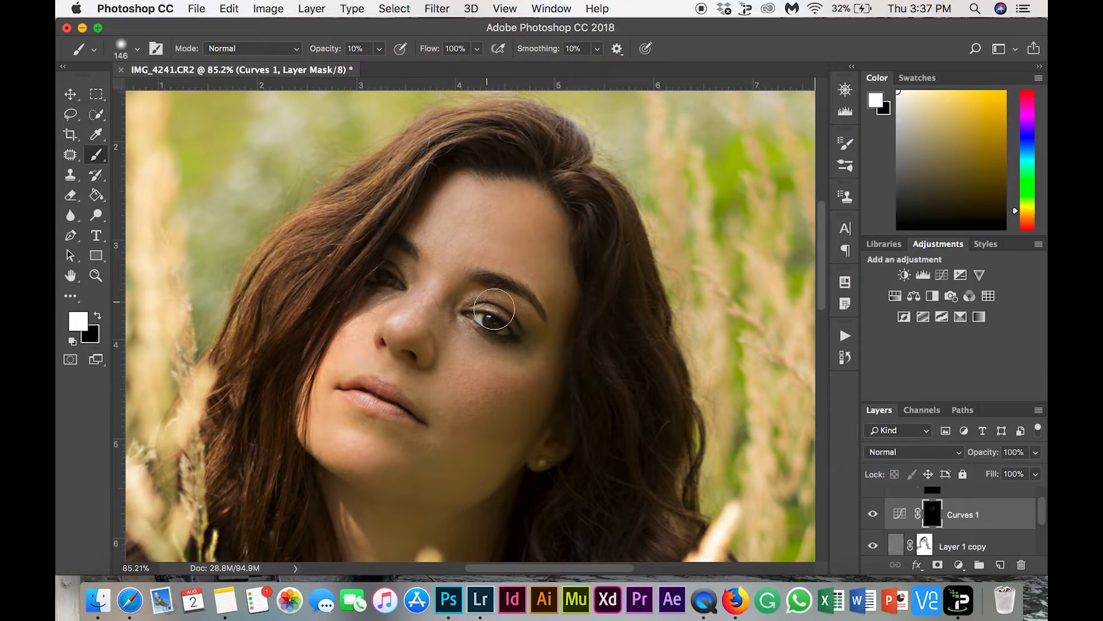
drag(506, 306, 552, 334)
key(super+z)
drag(490, 422, 571, 379)
Paint white strokes on the Curves 2 mask over the cheekbone, the forehead and the nose
scroll(935, 513, up, 3)
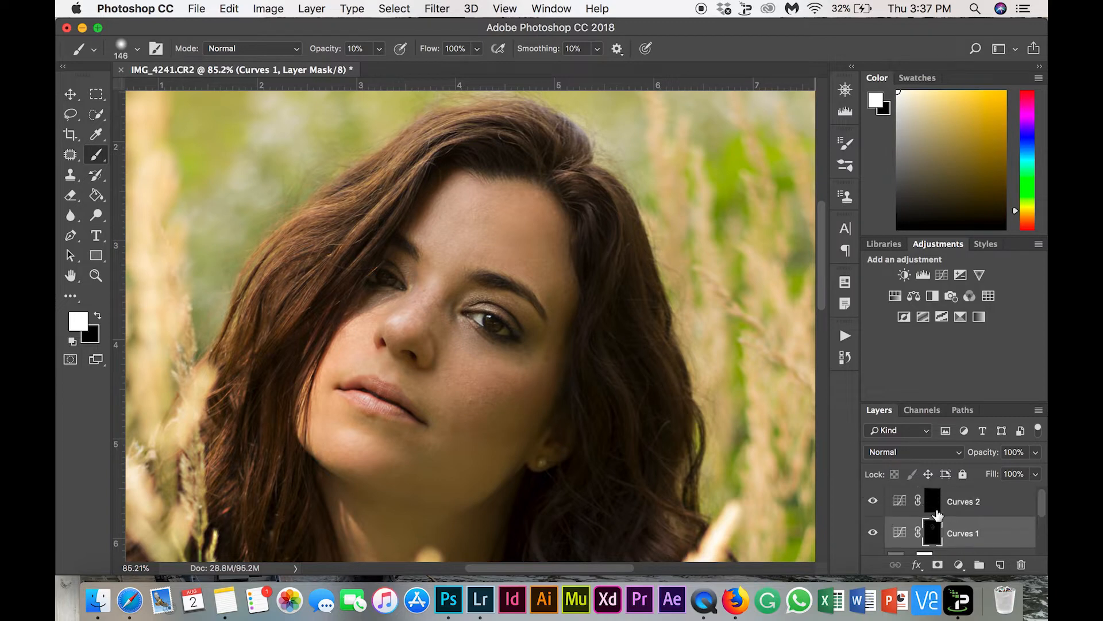
click(933, 505)
mouse_move(525, 370)
mouse_down()
mouse_move(555, 368)
mouse_move(507, 384)
mouse_move(532, 390)
mouse_move(519, 378)
mouse_move(546, 356)
mouse_move(571, 349)
mouse_up()
drag(466, 188, 450, 263)
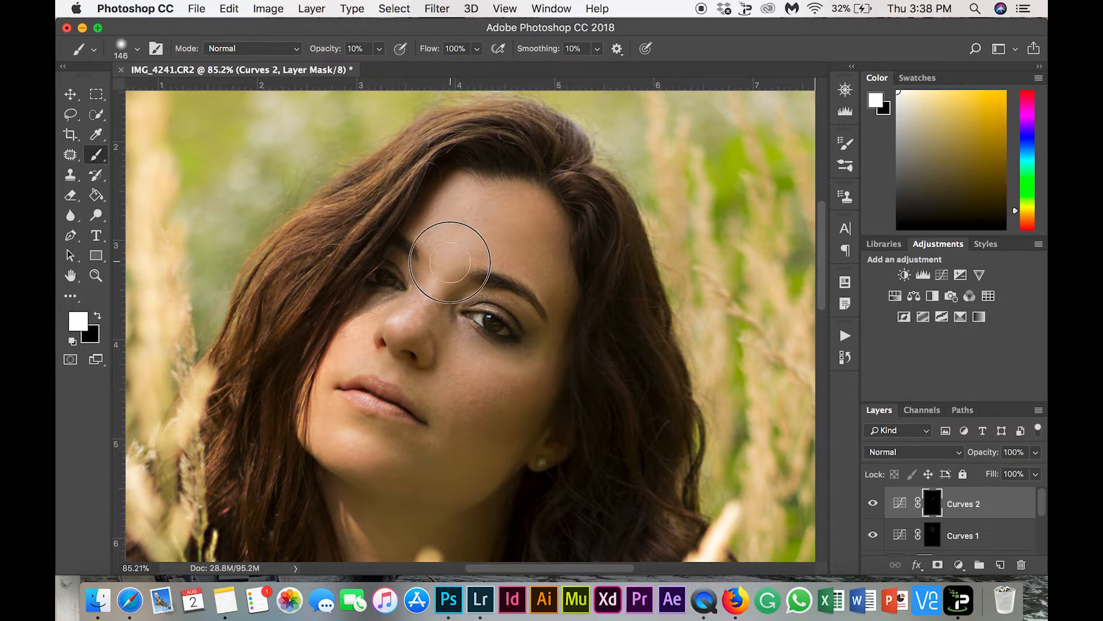
drag(411, 324, 407, 325)
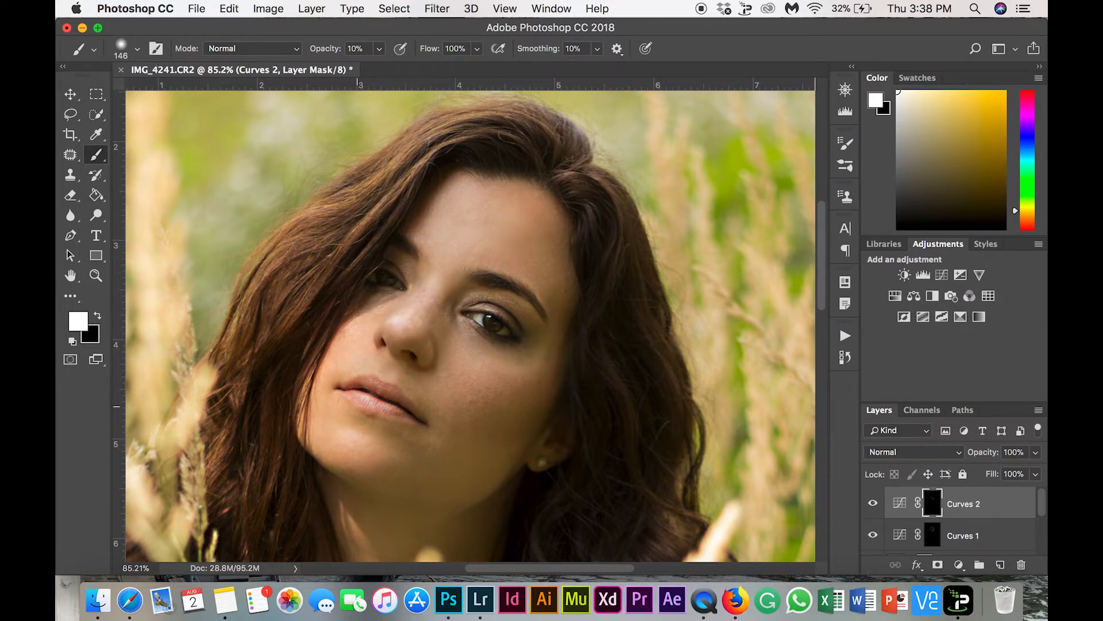
Reduce the brush to 78 px and paint over the lips on the Curves 2 mask
click(129, 49)
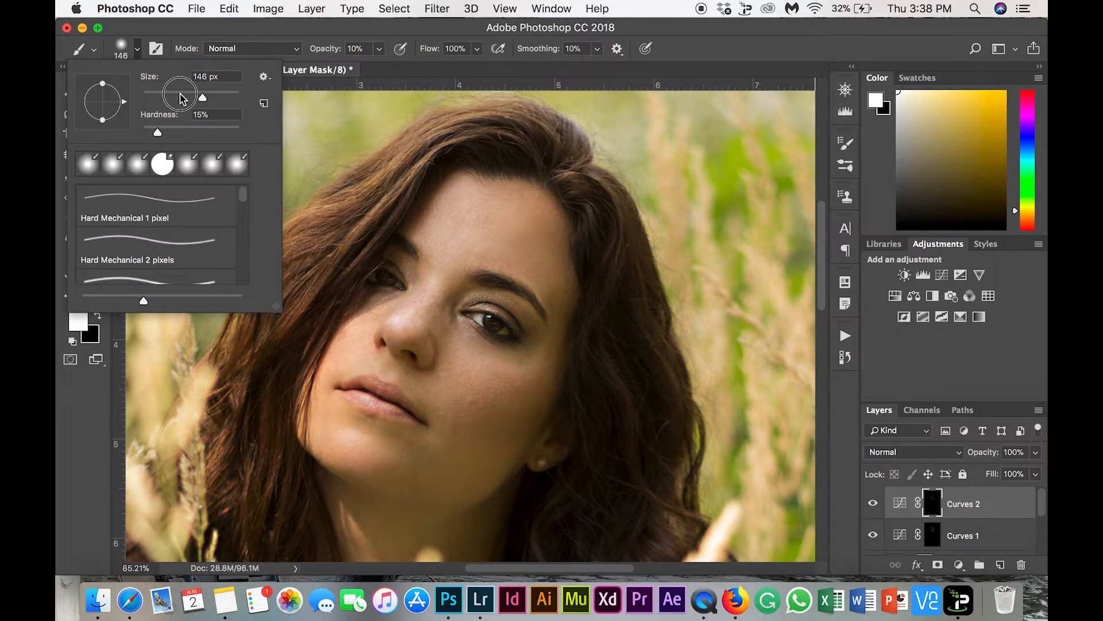
click(180, 97)
mouse_move(369, 385)
mouse_down()
mouse_move(406, 409)
mouse_move(354, 396)
mouse_move(393, 400)
mouse_up()
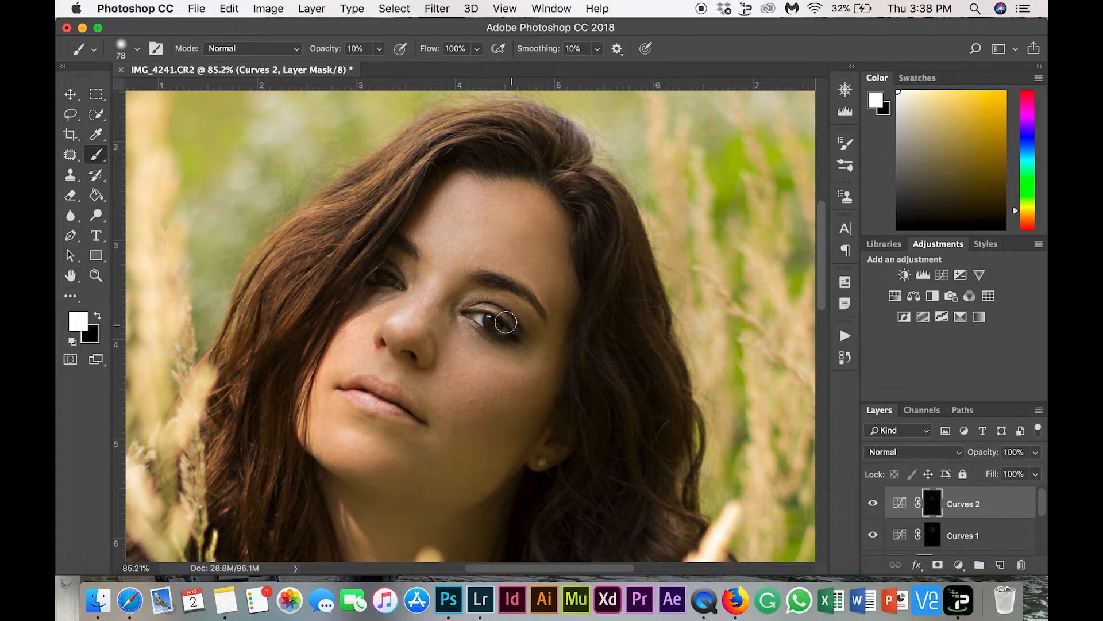
Reduce the brush to 25 px and paint white over both eyes on the Curves 2 mask
drag(506, 322, 496, 324)
scroll(547, 323, up, 5)
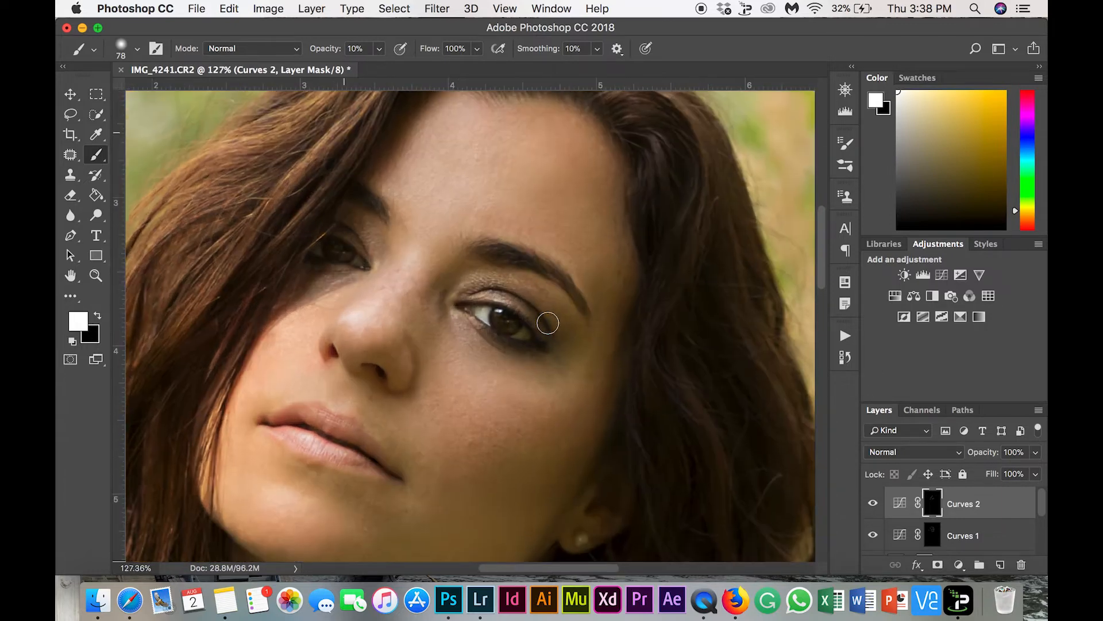
click(137, 49)
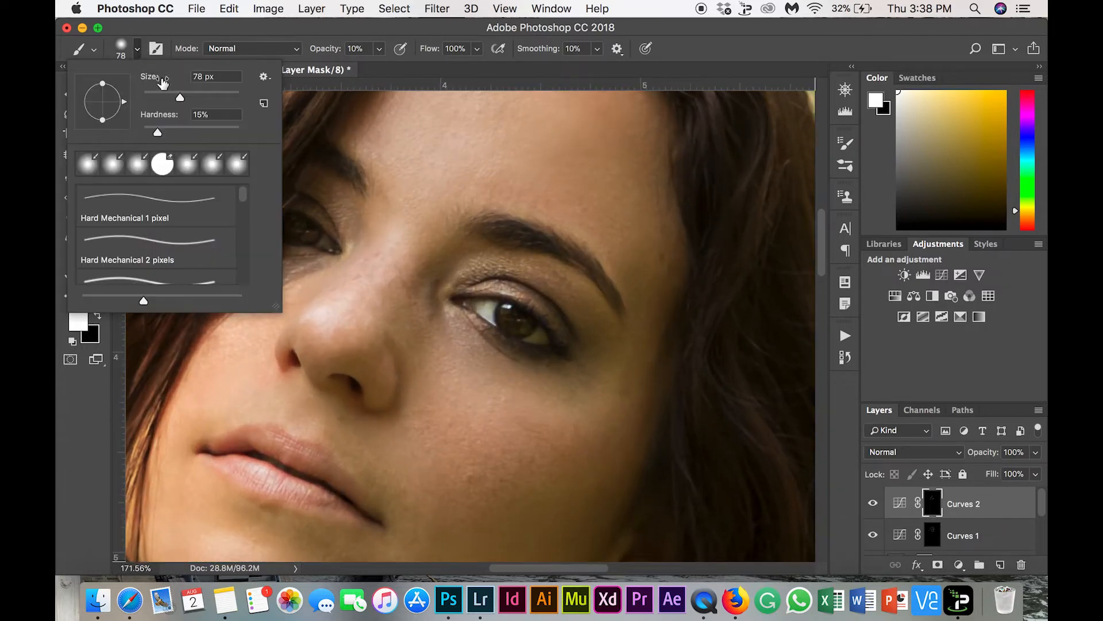
drag(164, 91, 157, 97)
mouse_move(507, 314)
mouse_down()
mouse_move(528, 319)
mouse_move(509, 311)
mouse_move(516, 330)
mouse_move(531, 325)
mouse_up()
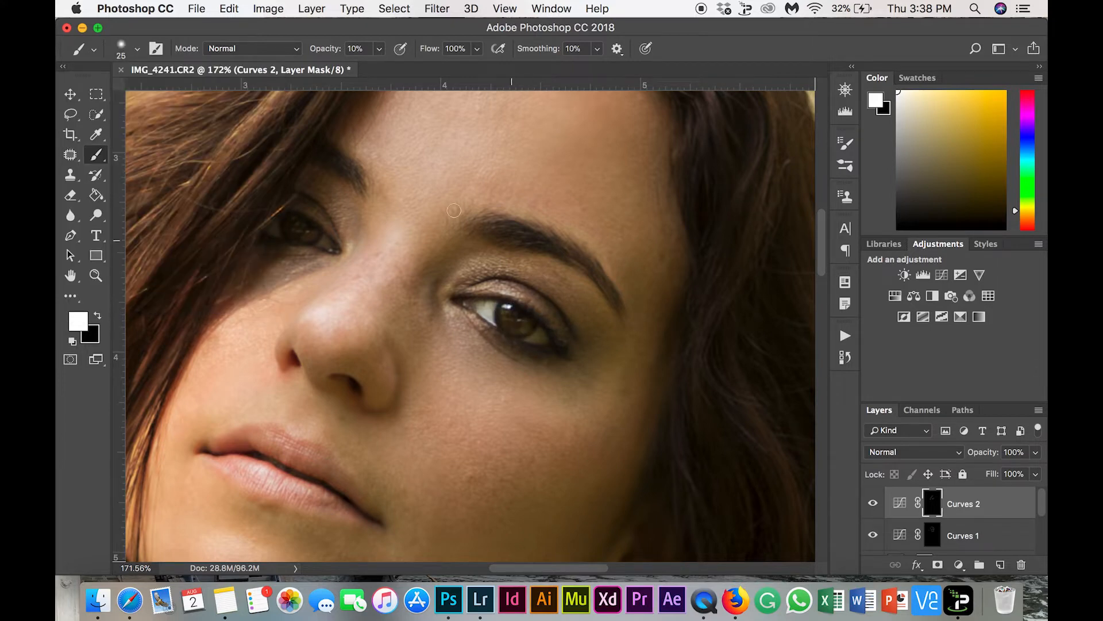
drag(315, 232, 294, 219)
Select all retouching layers from Curves 2 down to Layer 1 and group them above the Background
key(super+0)
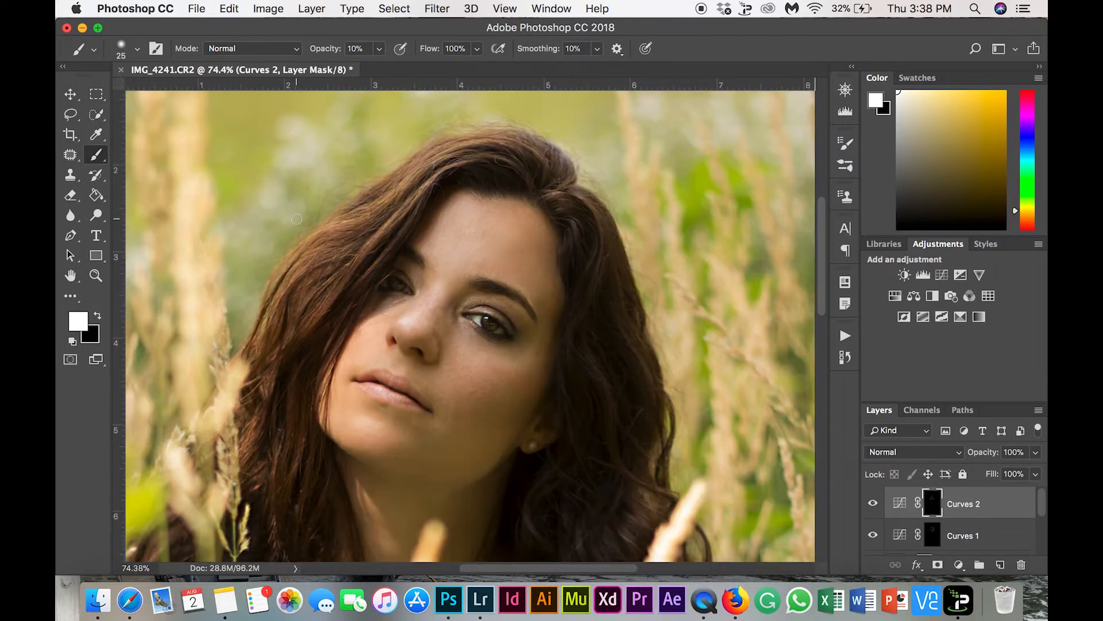
key(super+minus)
scroll(330, 240, down, 3)
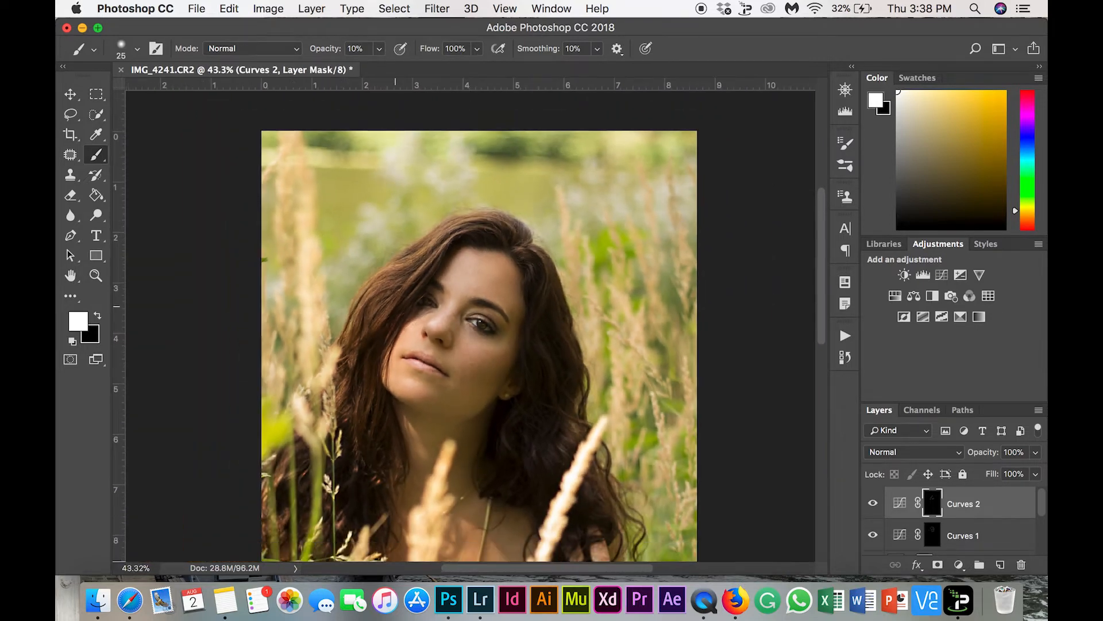
scroll(362, 274, down, 3)
scroll(469, 327, down, 2)
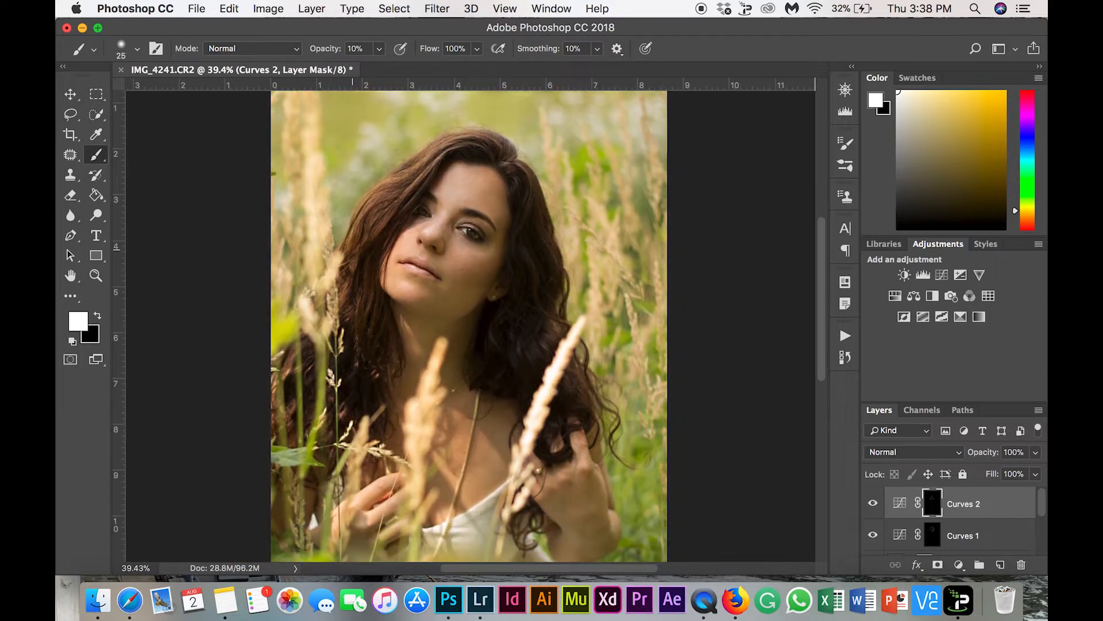
scroll(360, 282, down, 3)
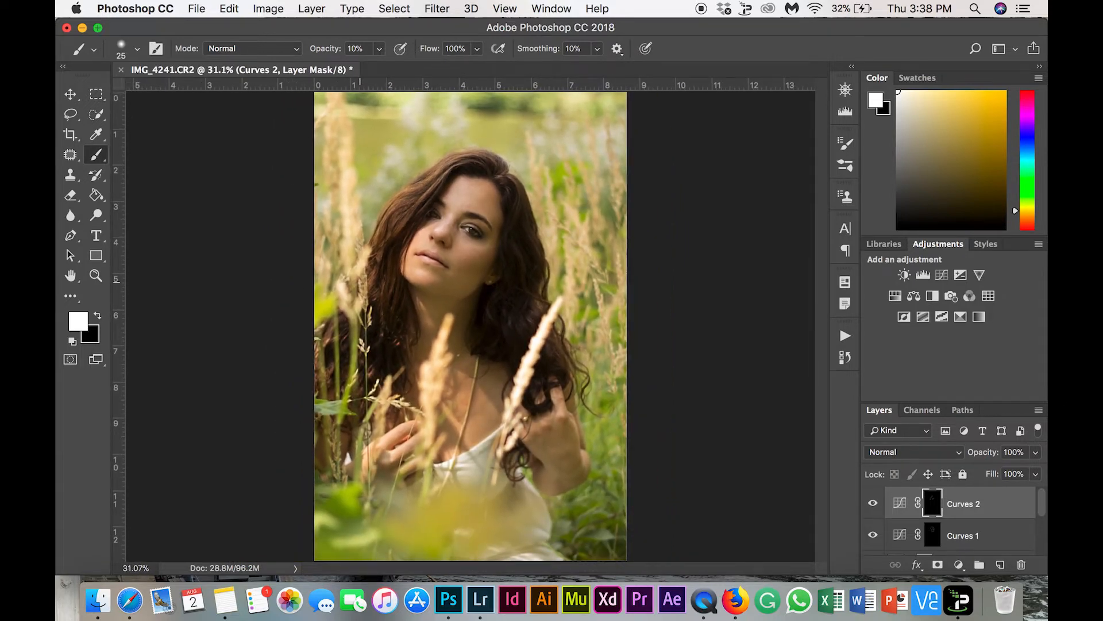
scroll(962, 515, down, 2)
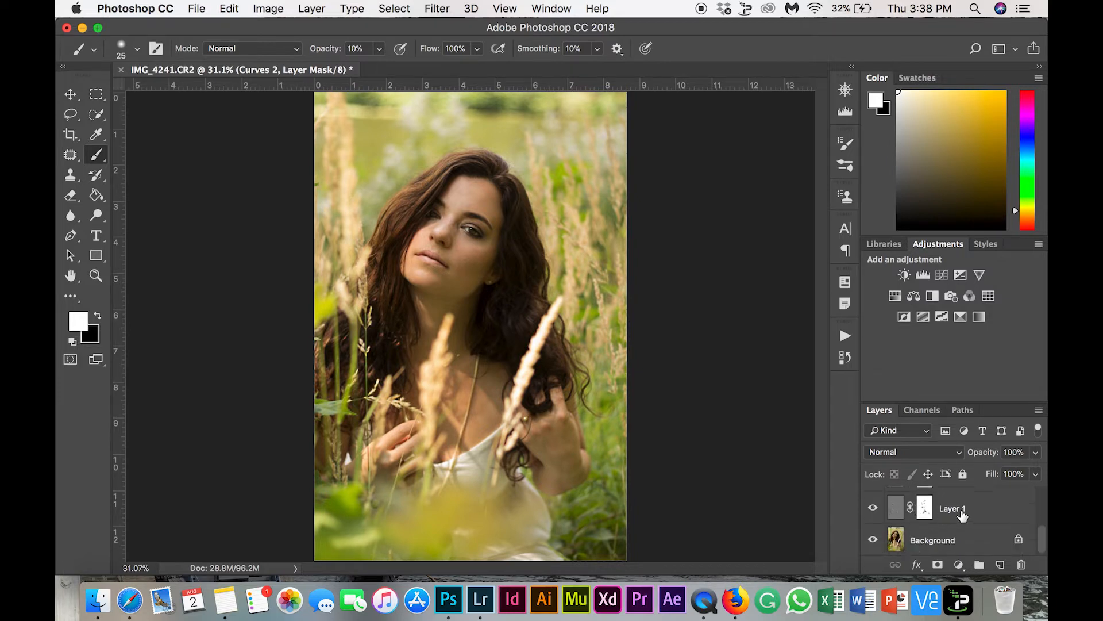
shift+click(962, 515)
click(979, 565)
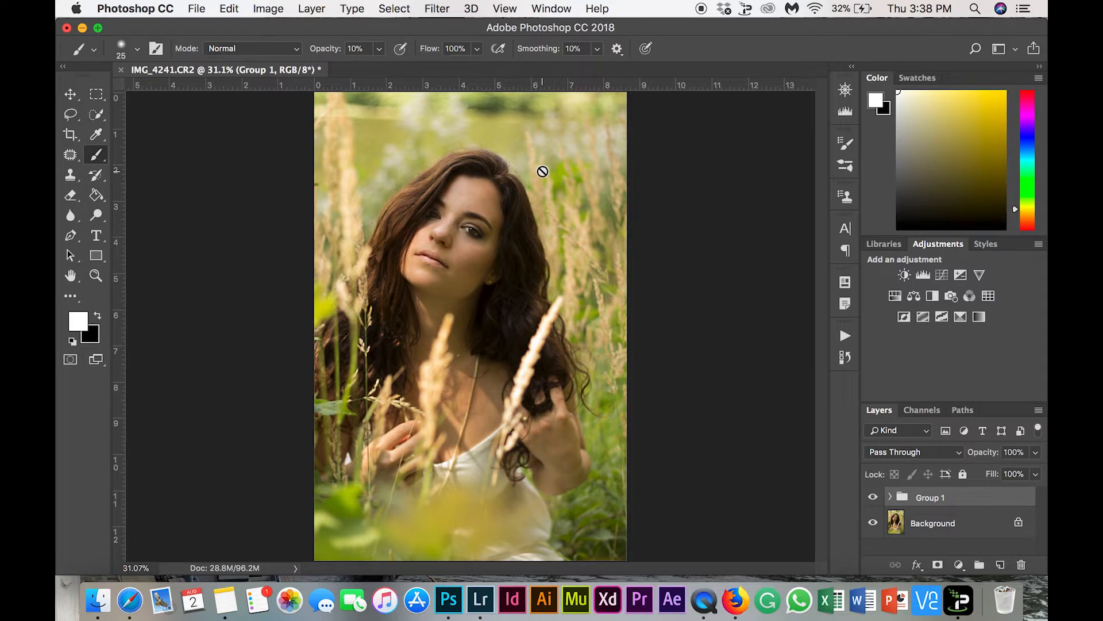
scroll(543, 171, down, 1)
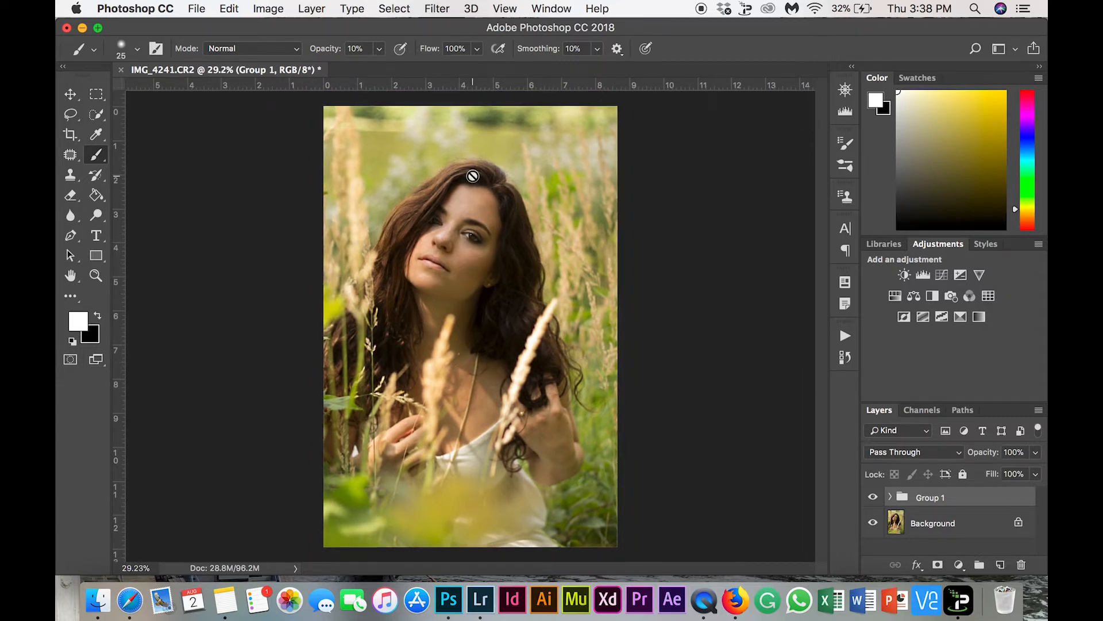
Save the retouched portrait as a new file named TheForceoftheSummer.jpg
click(195, 8)
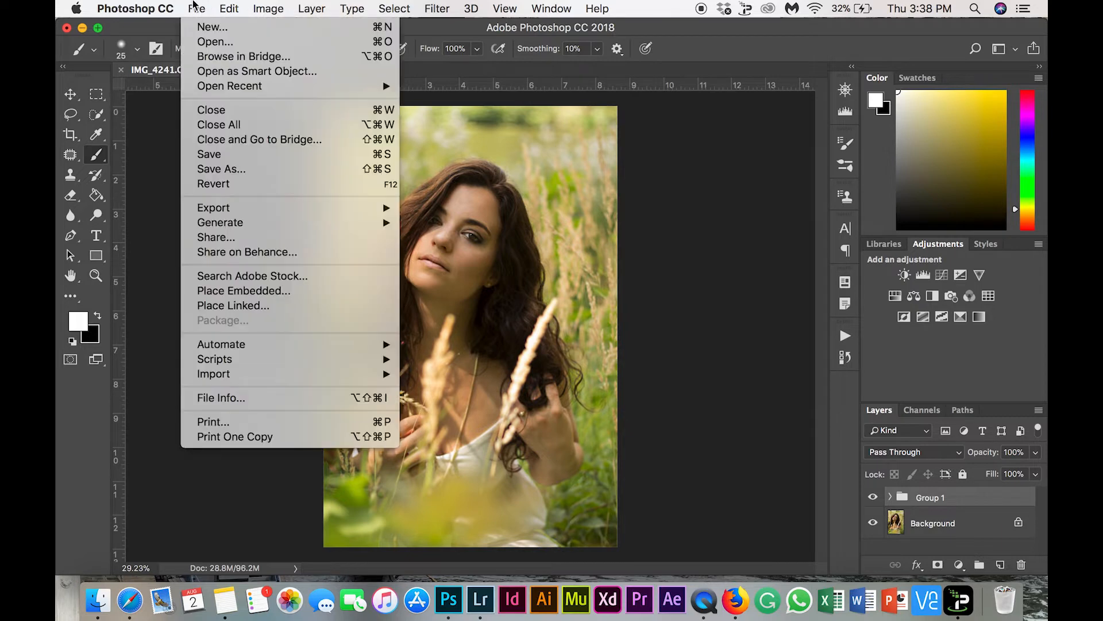
click(230, 171)
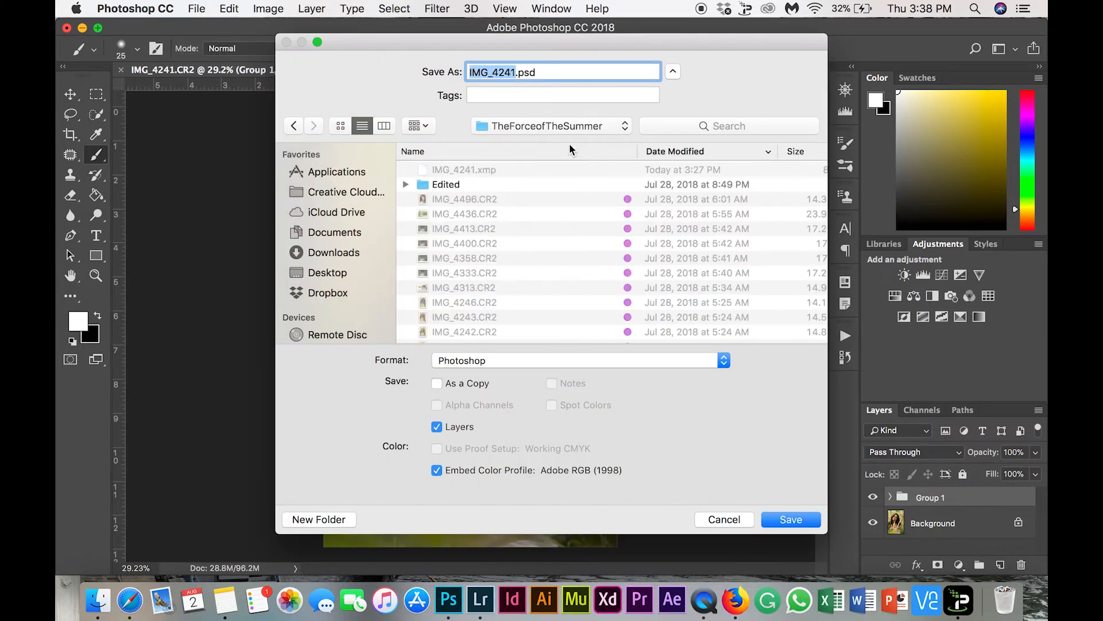
click(532, 130)
click(531, 130)
click(548, 64)
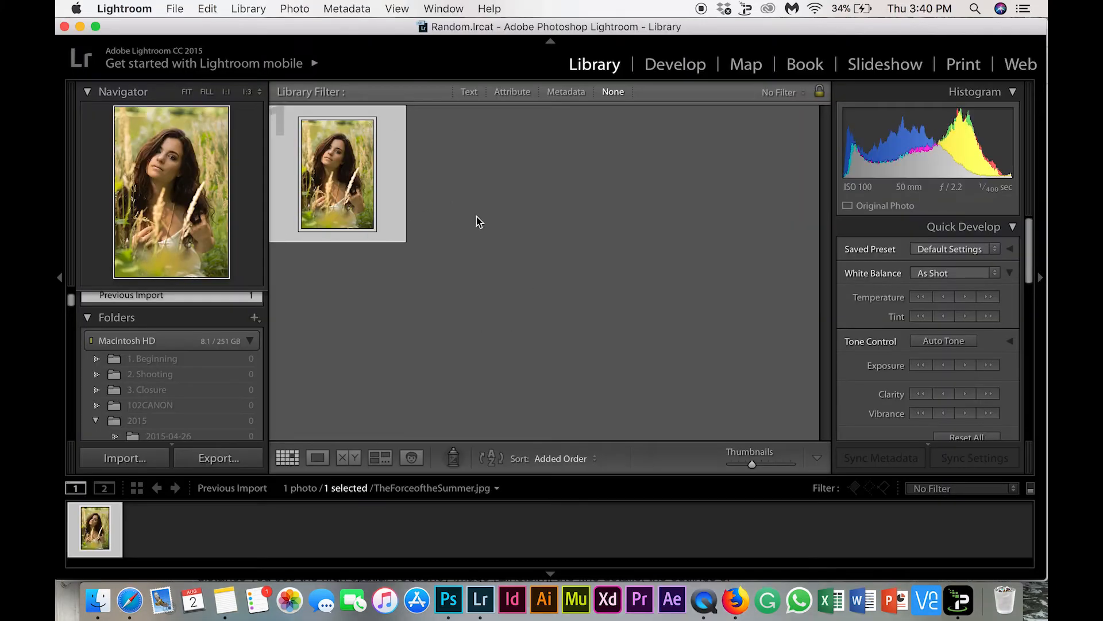
Open the photo in Lightroom's Develop module and set Temp to +1 and Exposure to +0.45
click(678, 65)
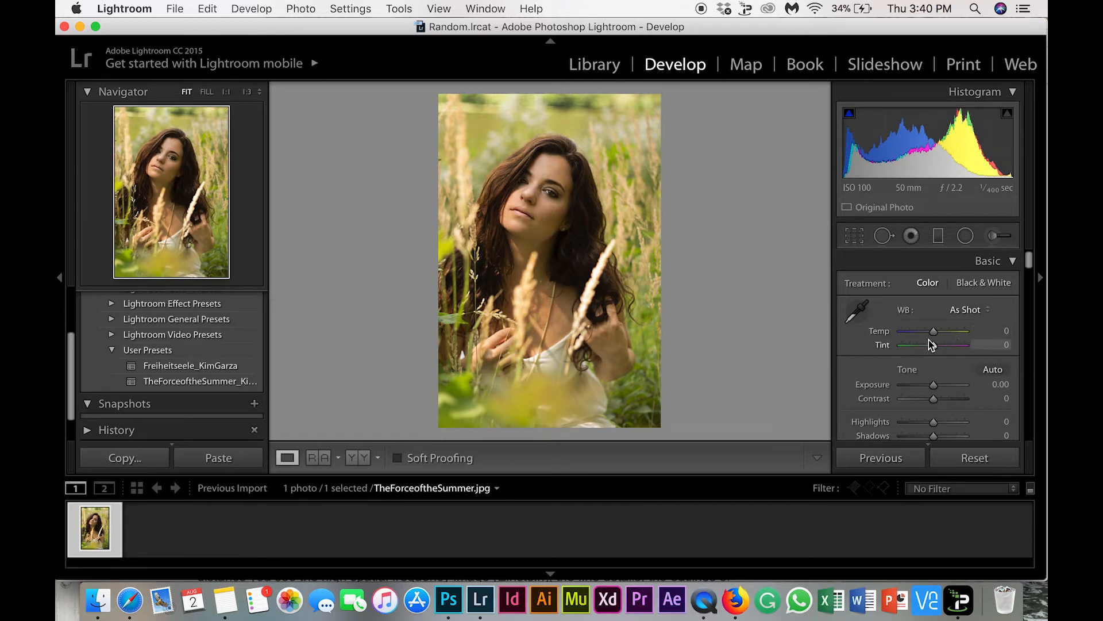
drag(933, 337, 936, 370)
scroll(935, 377, down, 2)
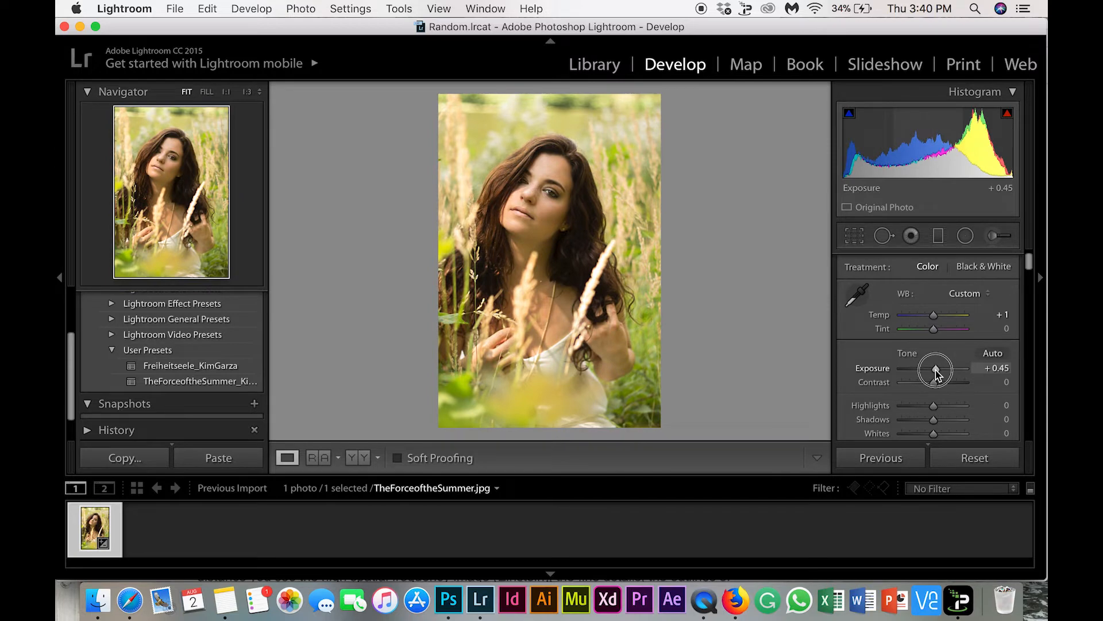
drag(935, 372, 935, 373)
scroll(936, 370, down, 3)
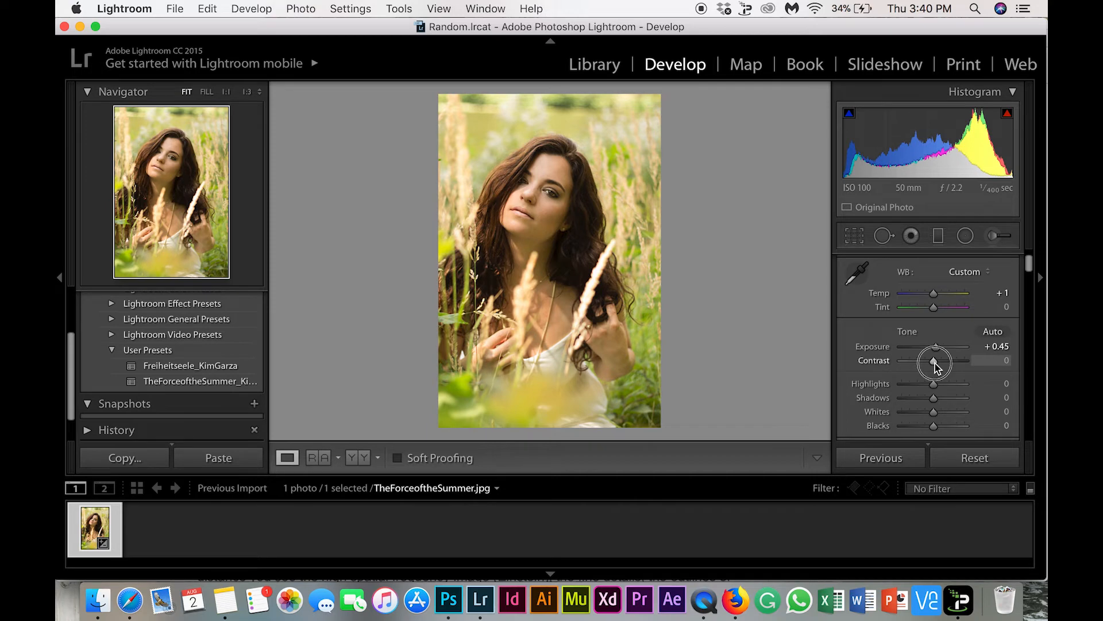
Set Contrast to −31, Highlights to +46, Shadows to +13, Whites to +22, Blacks to +16 and Clarity to +20
mouse_move(935, 366)
mouse_down()
mouse_move(923, 363)
mouse_move(939, 345)
mouse_move(947, 353)
mouse_move(929, 351)
mouse_move(948, 361)
mouse_move(918, 374)
mouse_move(940, 369)
mouse_up()
scroll(931, 360, down, 5)
scroll(935, 361, down, 1)
scroll(939, 374, down, 3)
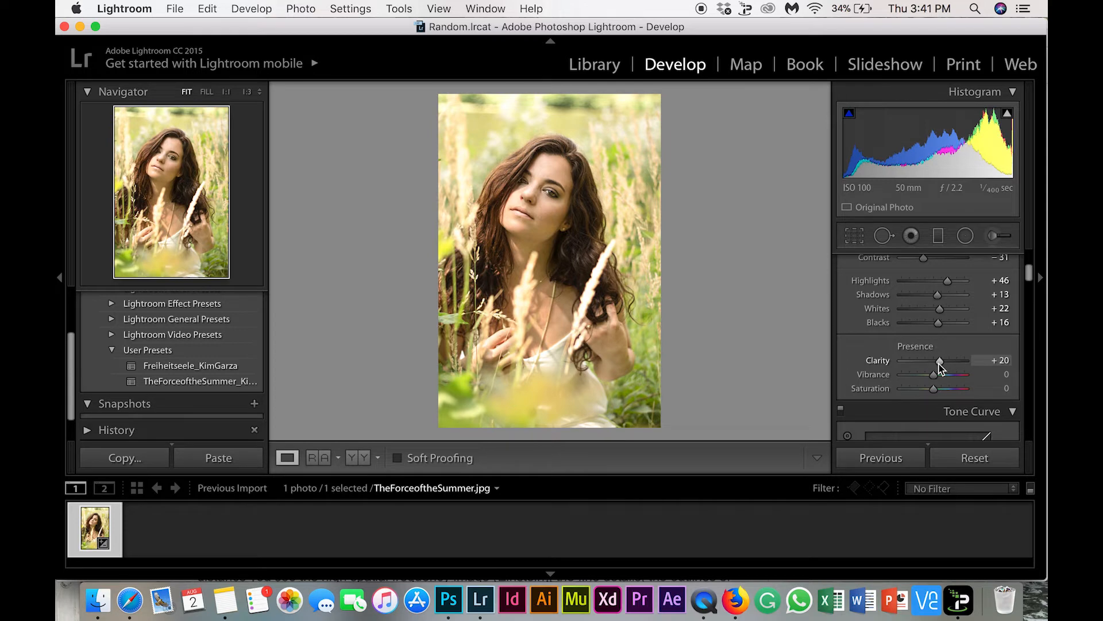
Try Vibrance at −2 and Saturation at +13, and reset both to 0
scroll(940, 365, down, 2)
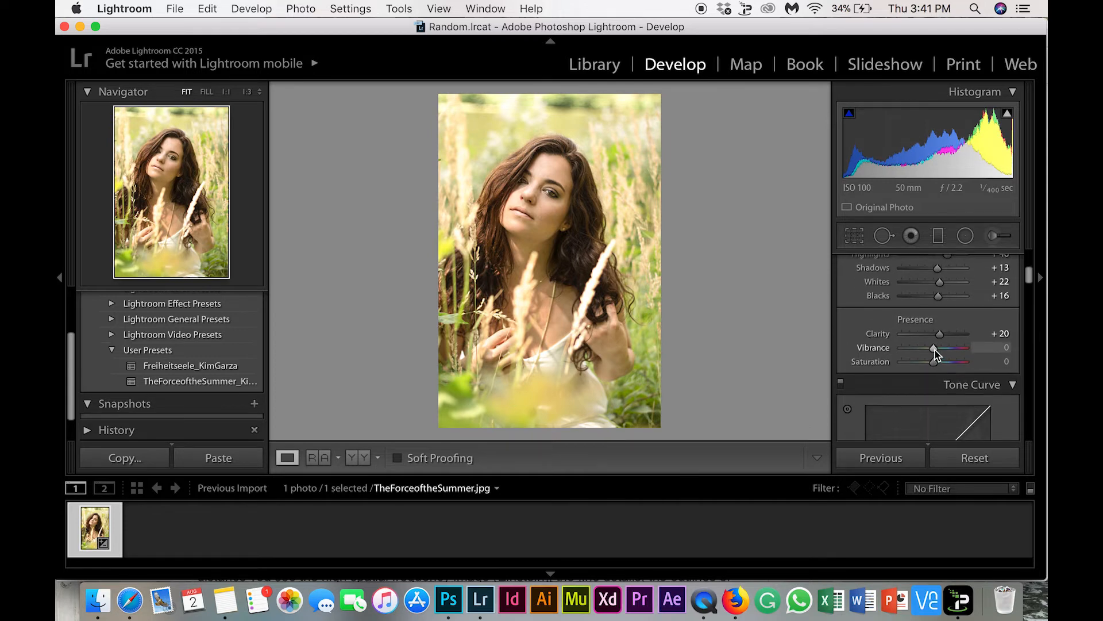
mouse_move(935, 350)
mouse_down()
mouse_move(919, 353)
mouse_move(932, 350)
mouse_up()
scroll(931, 356, down, 1)
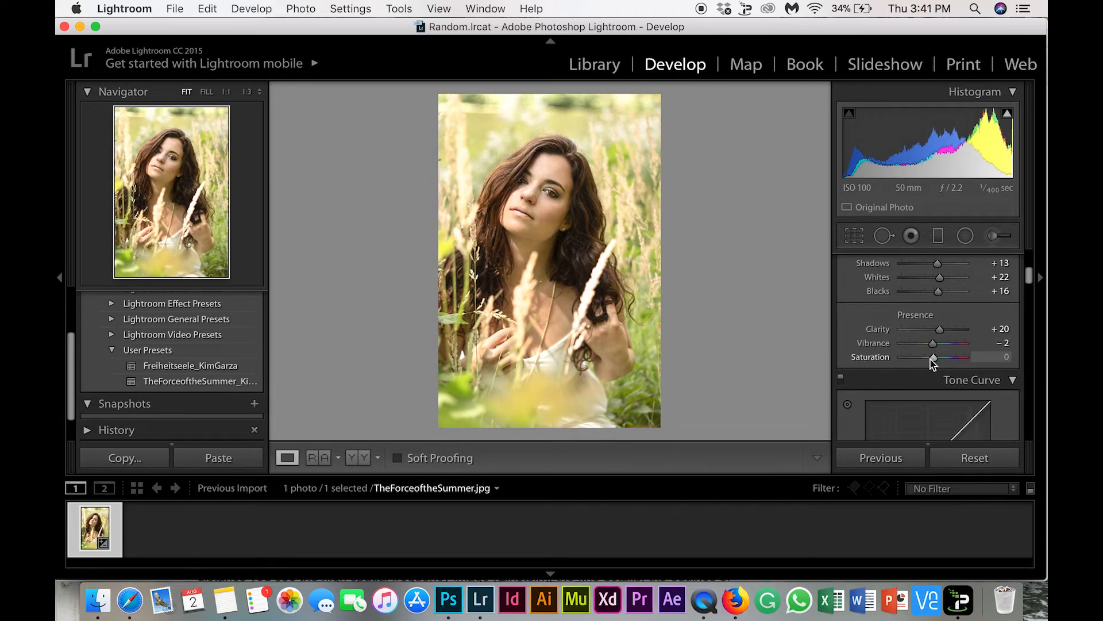
drag(930, 360, 937, 359)
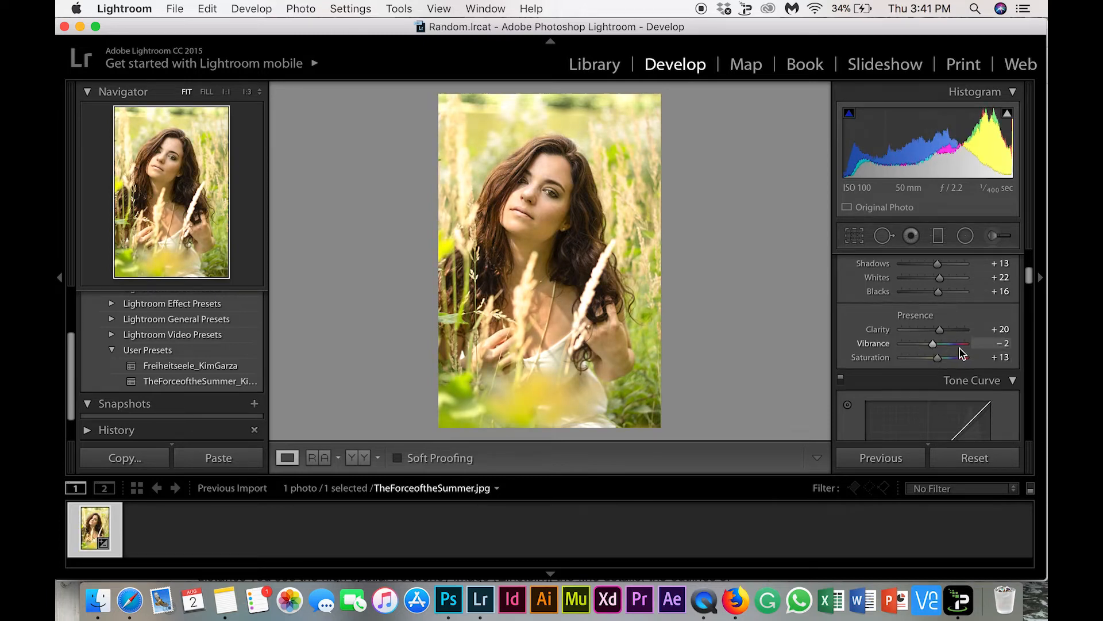
click(1000, 343)
text(0)
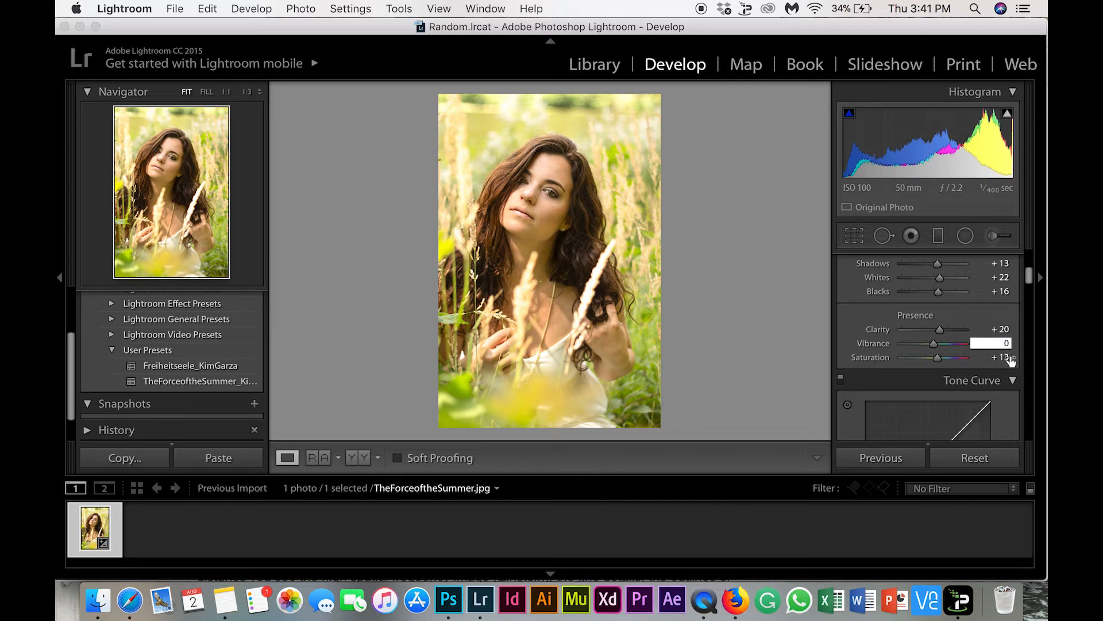
click(1005, 357)
key(Return)
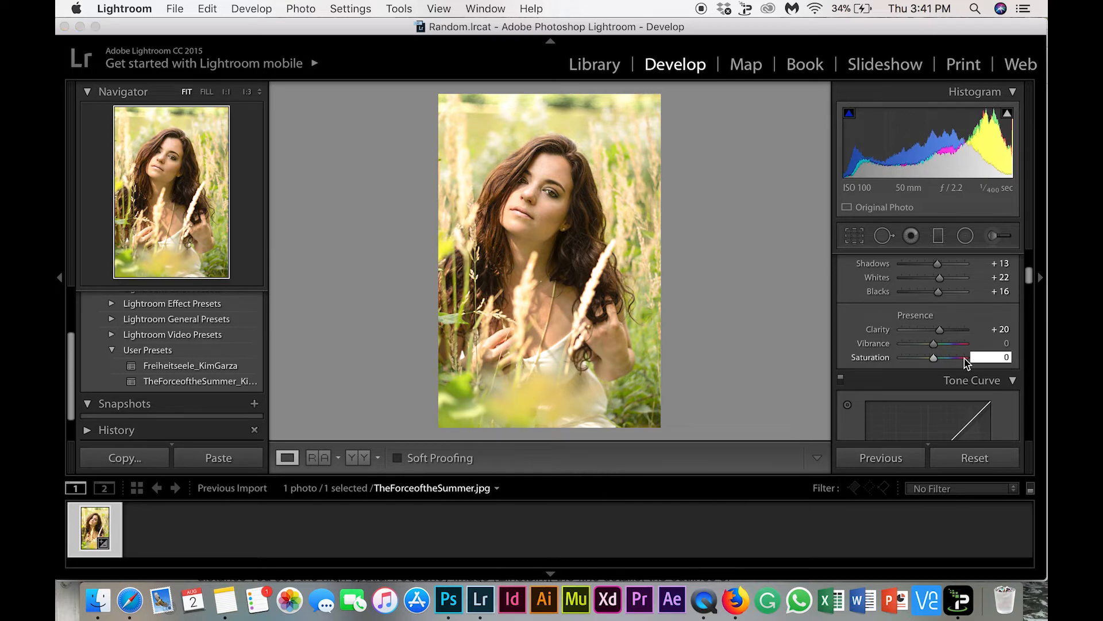
Show the HSL luminance adjustments, try shifting Red and reset it to 0
scroll(968, 363, down, 8)
scroll(965, 361, down, 5)
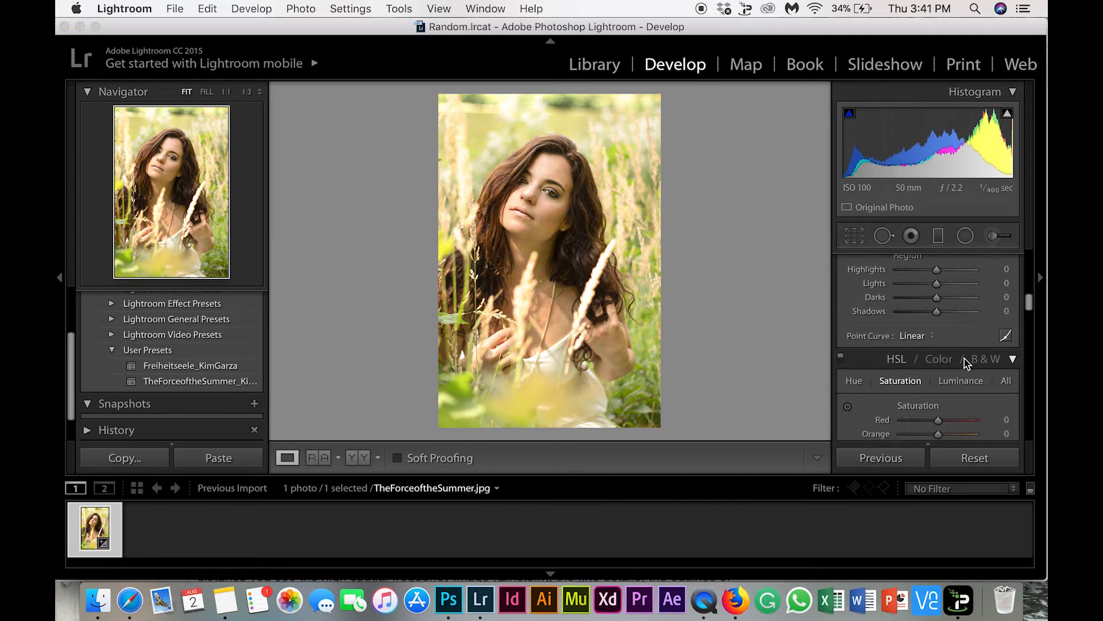
scroll(967, 364, down, 2)
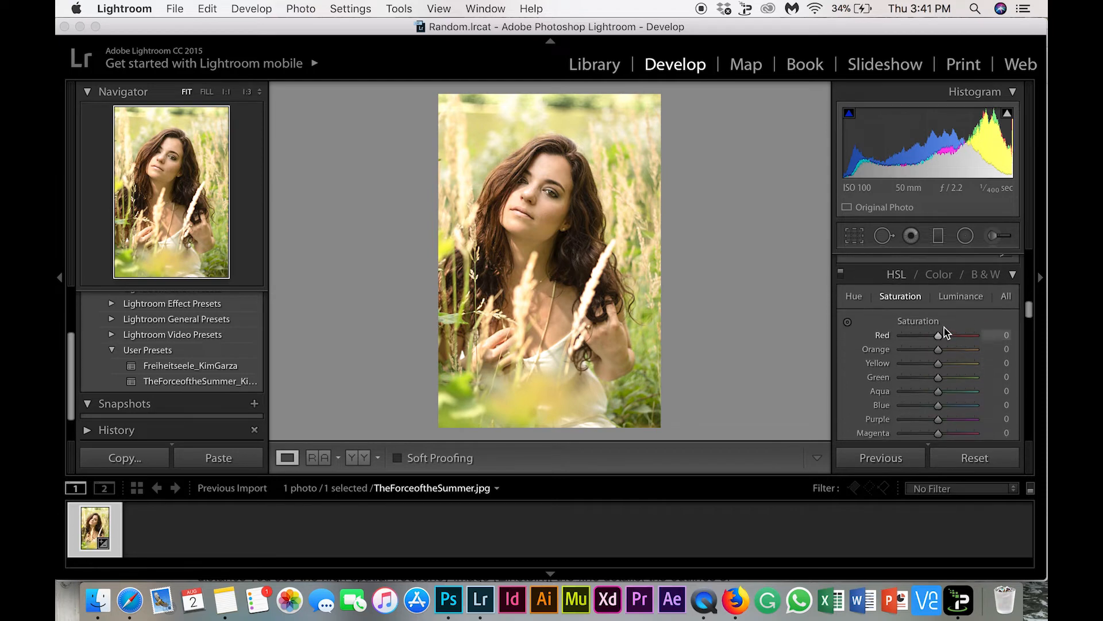
click(959, 300)
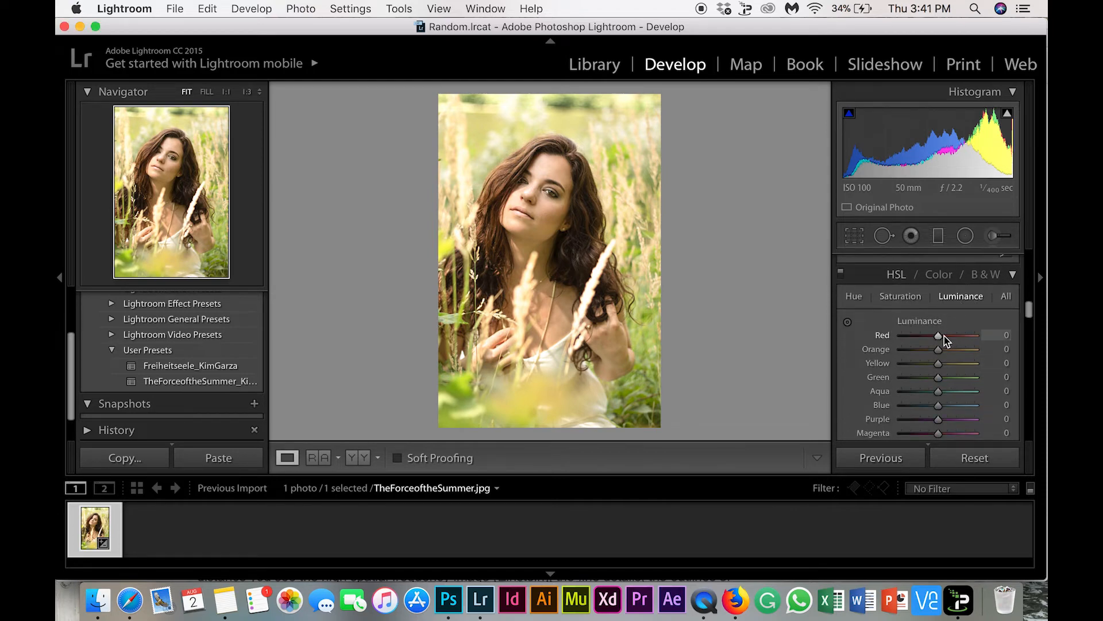
mouse_move(944, 336)
mouse_down()
mouse_move(961, 339)
mouse_move(939, 343)
mouse_up()
click(1001, 335)
text(0)
key(Return)
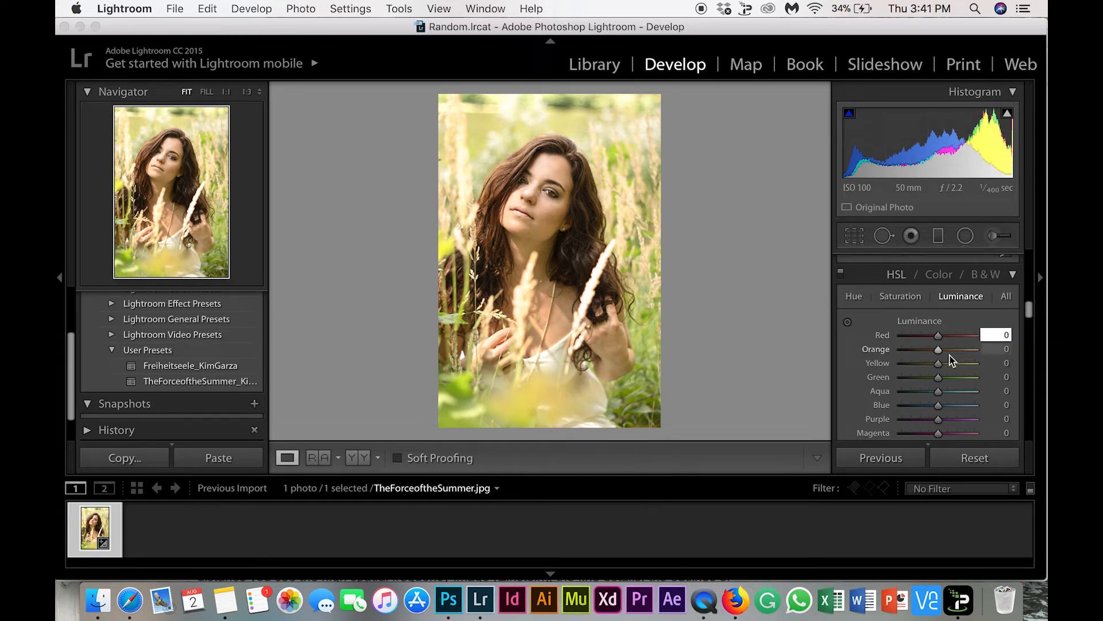
Set the HSL luminance of Green to +60, Yellow to +24, Orange to −16 and Aqua to −3, keeping Red at 0
drag(938, 377, 935, 352)
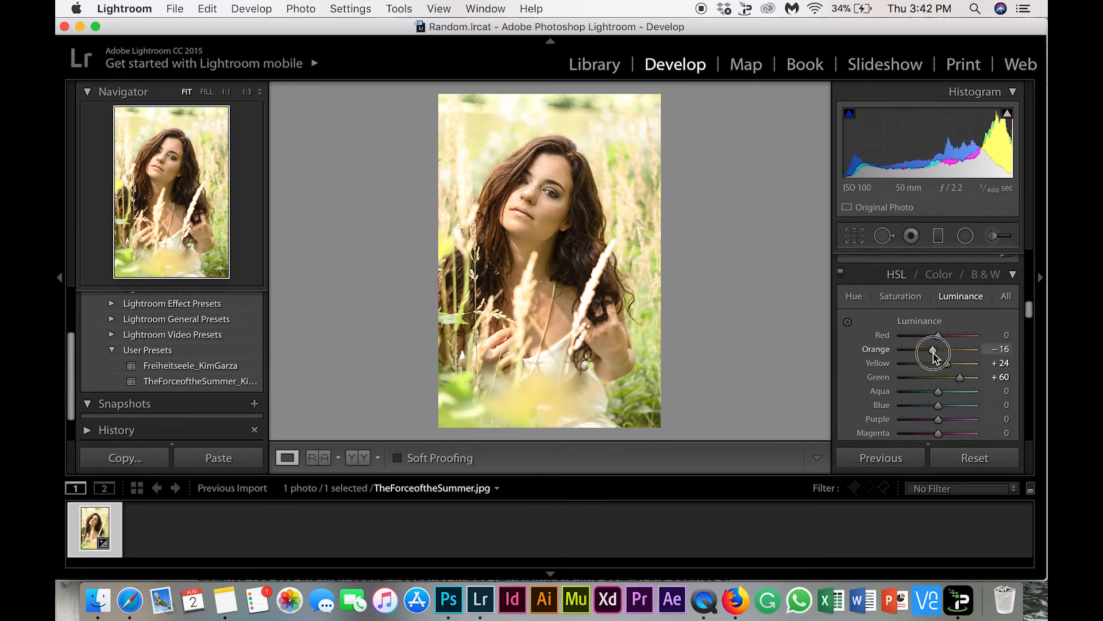
scroll(933, 352, down, 2)
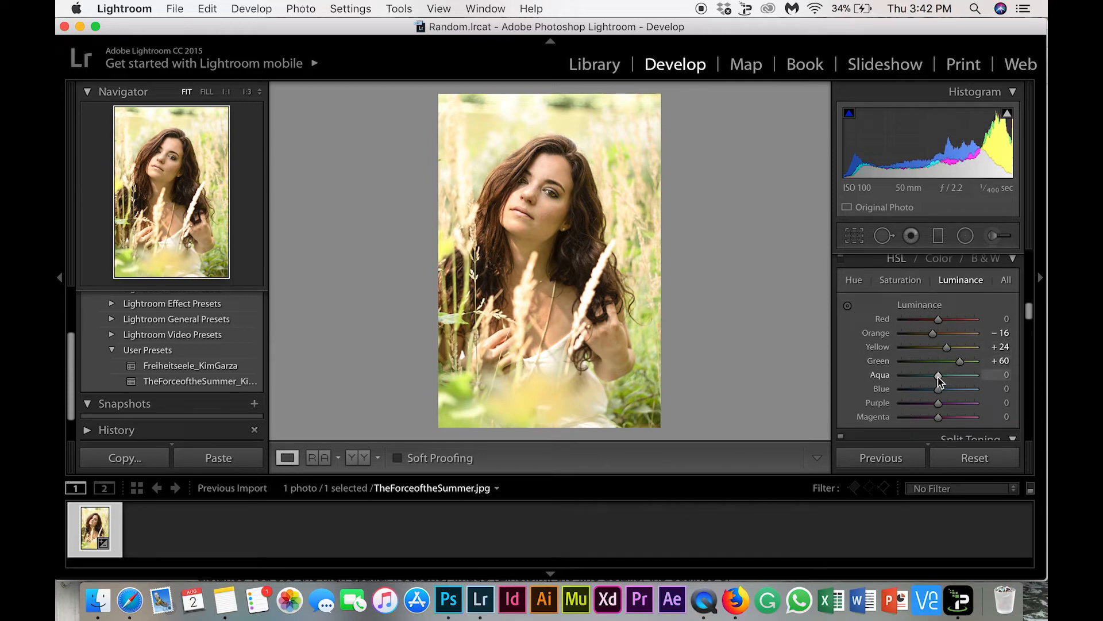
mouse_move(939, 376)
mouse_down()
mouse_move(952, 382)
mouse_move(937, 381)
mouse_up()
drag(935, 323, 941, 325)
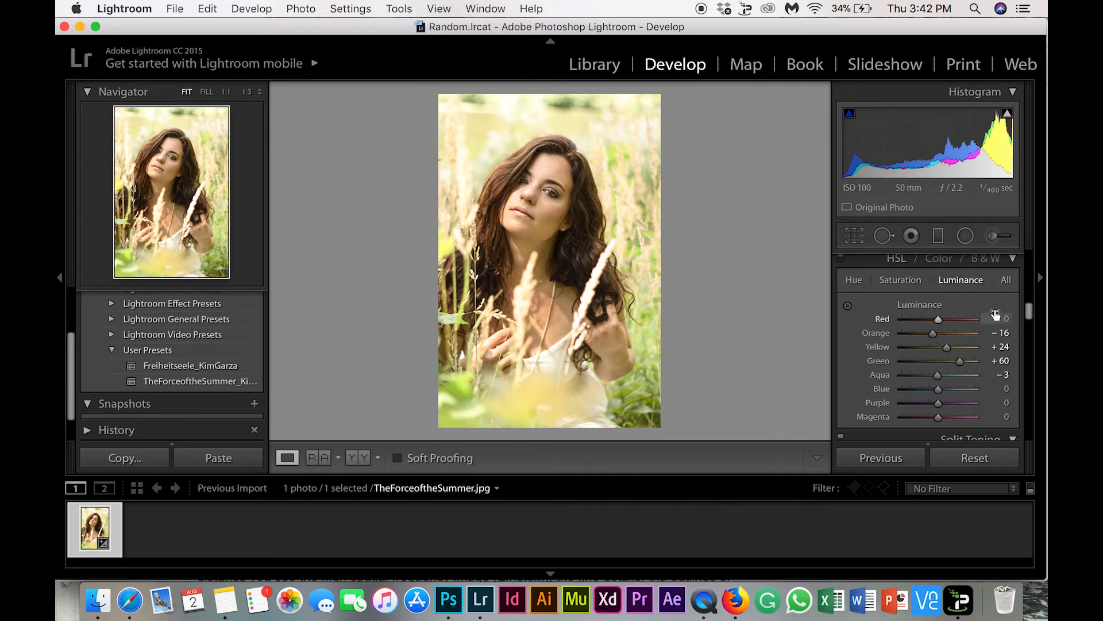
Set the HSL saturation of Green to −59, Yellow to −20 and Orange to +14
click(903, 280)
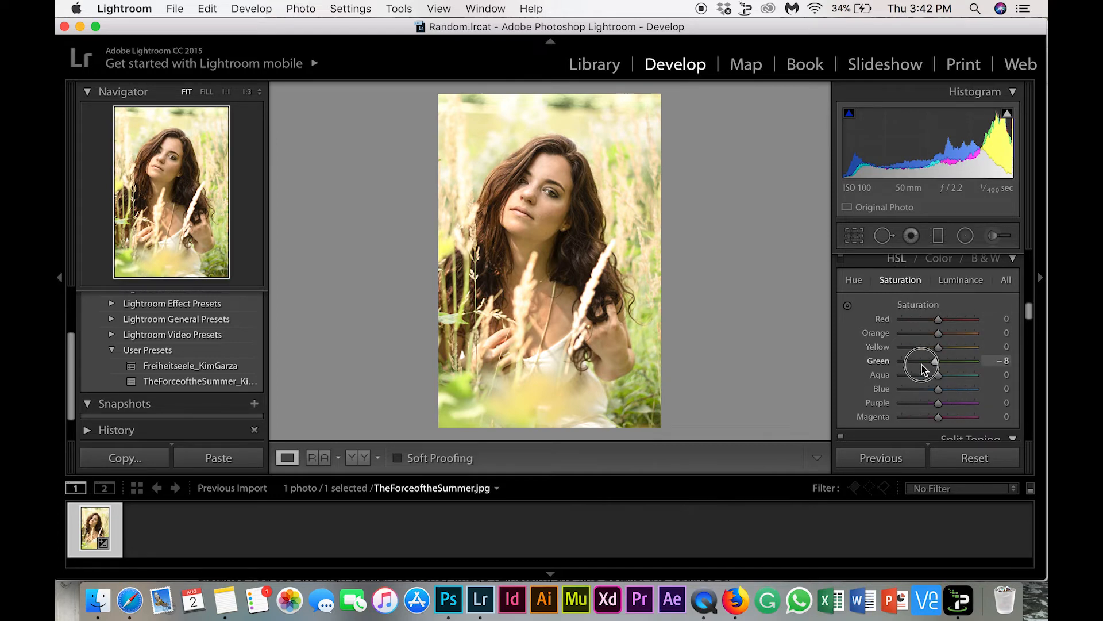
drag(922, 369, 944, 340)
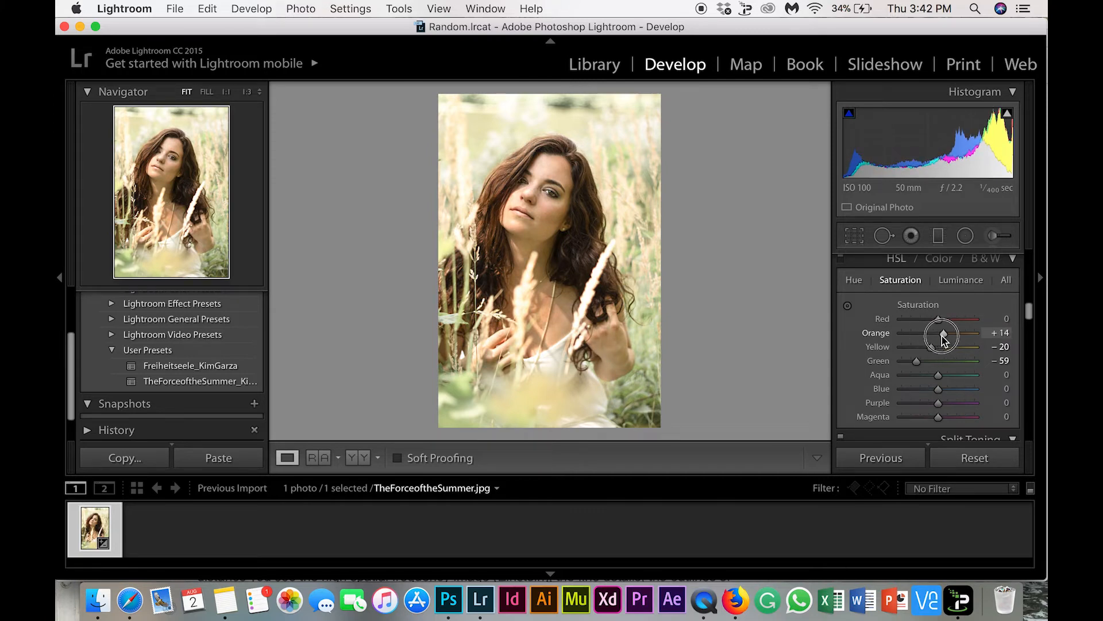
Set the HSL hue of Orange to +1 and Green to −50, resetting trial shifts of Aqua and Yellow to 0
click(854, 280)
drag(946, 340, 935, 377)
click(995, 375)
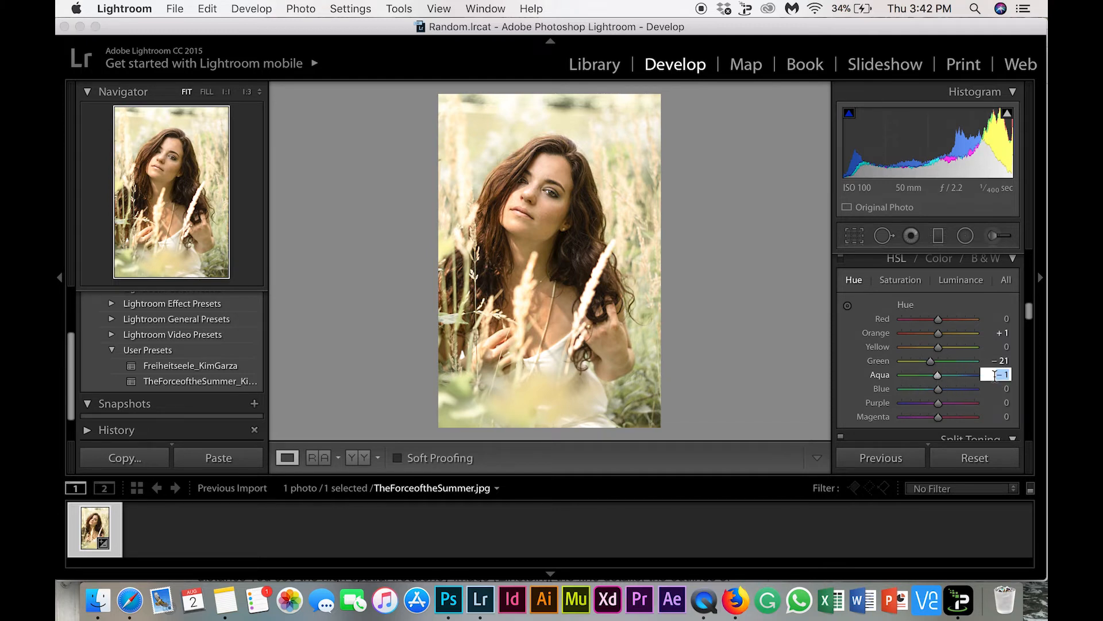
key(Return)
mouse_move(931, 363)
mouse_down()
mouse_move(901, 368)
mouse_move(920, 367)
mouse_move(926, 348)
mouse_move(916, 347)
mouse_move(940, 348)
mouse_up()
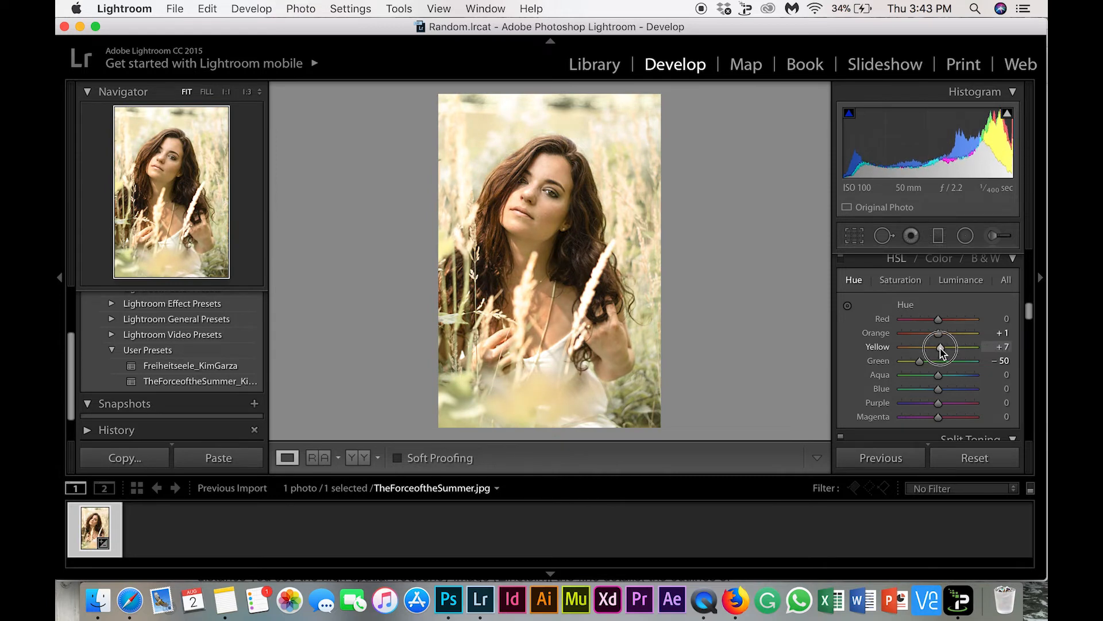
click(999, 347)
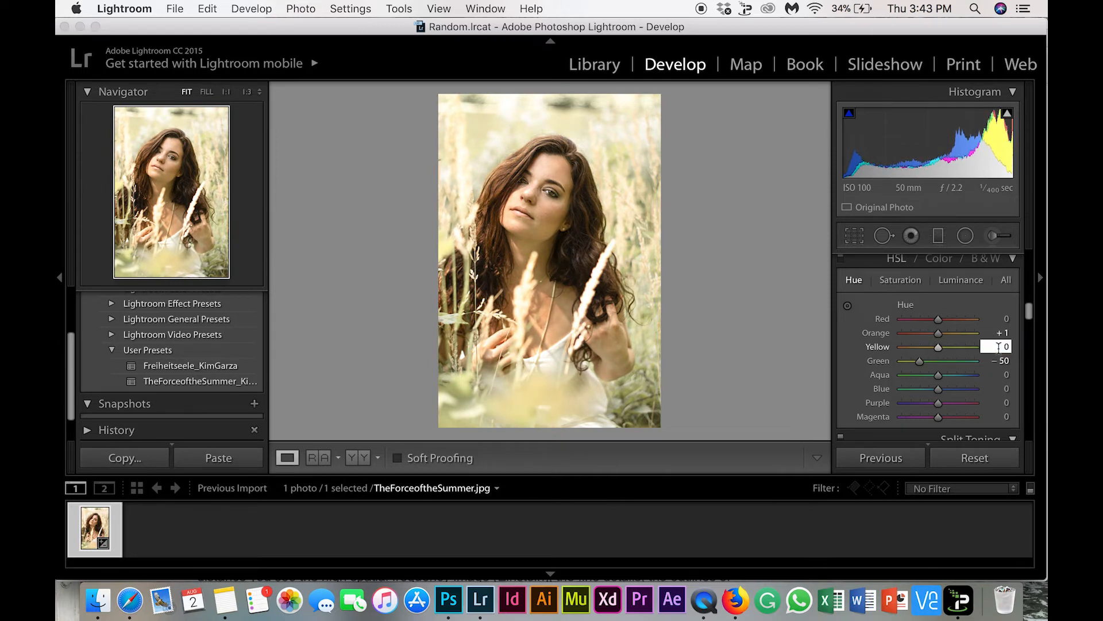
key(Return)
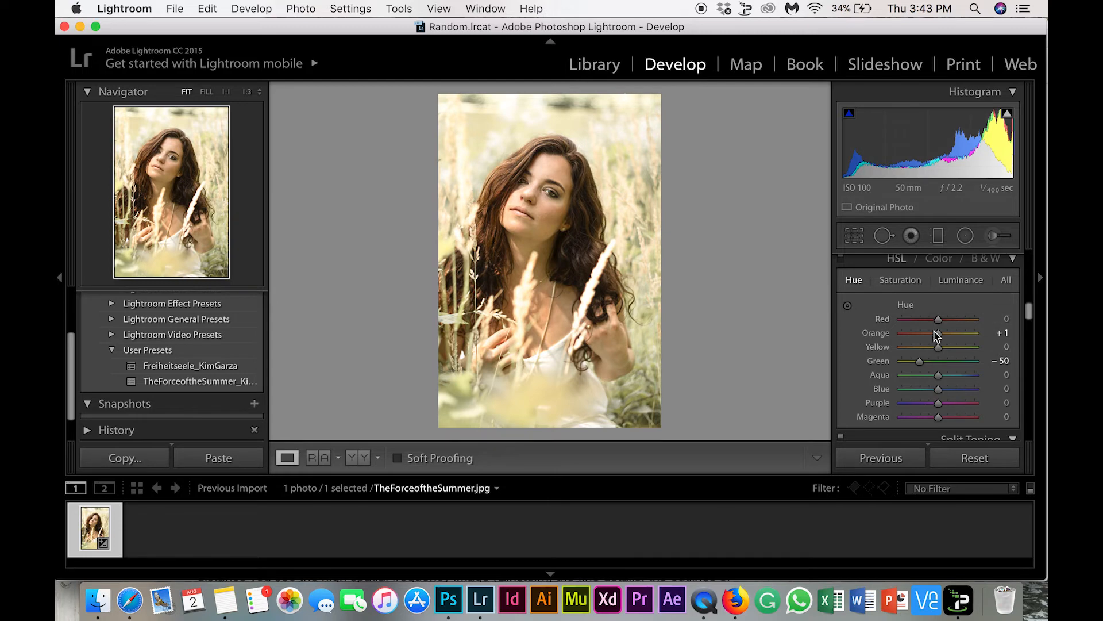
Try shifting the HSL hue of Orange, then reset it to 0
drag(938, 335, 933, 334)
click(1000, 335)
text(0)
key(Return)
Set Vibrance to +32 and Saturation to −22 in the Basic adjustments
scroll(964, 352, up, 5)
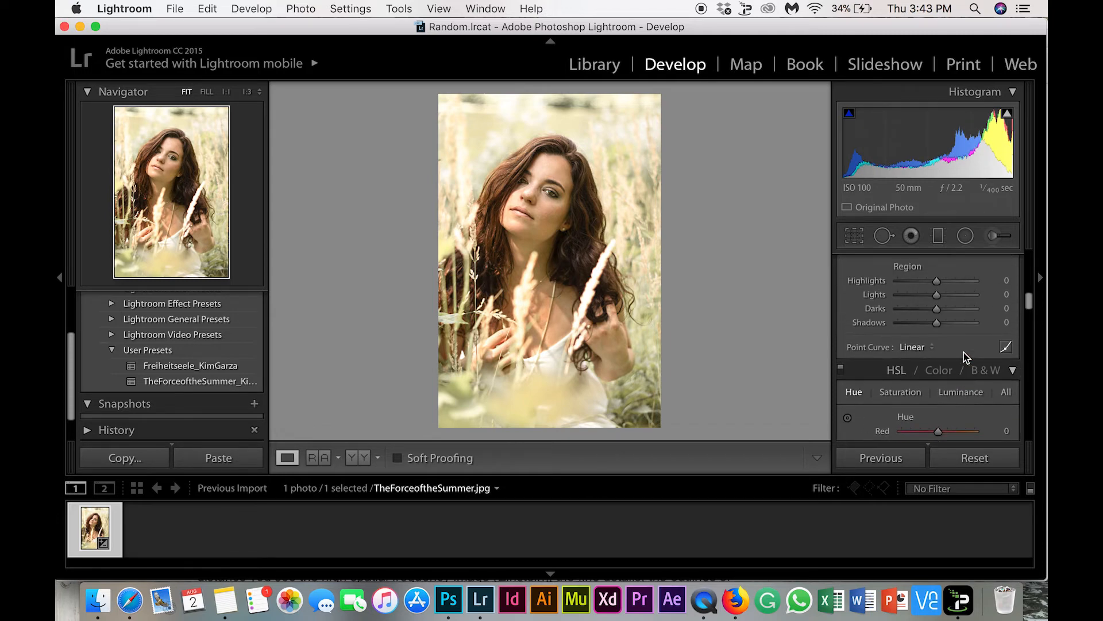
scroll(963, 353, up, 3)
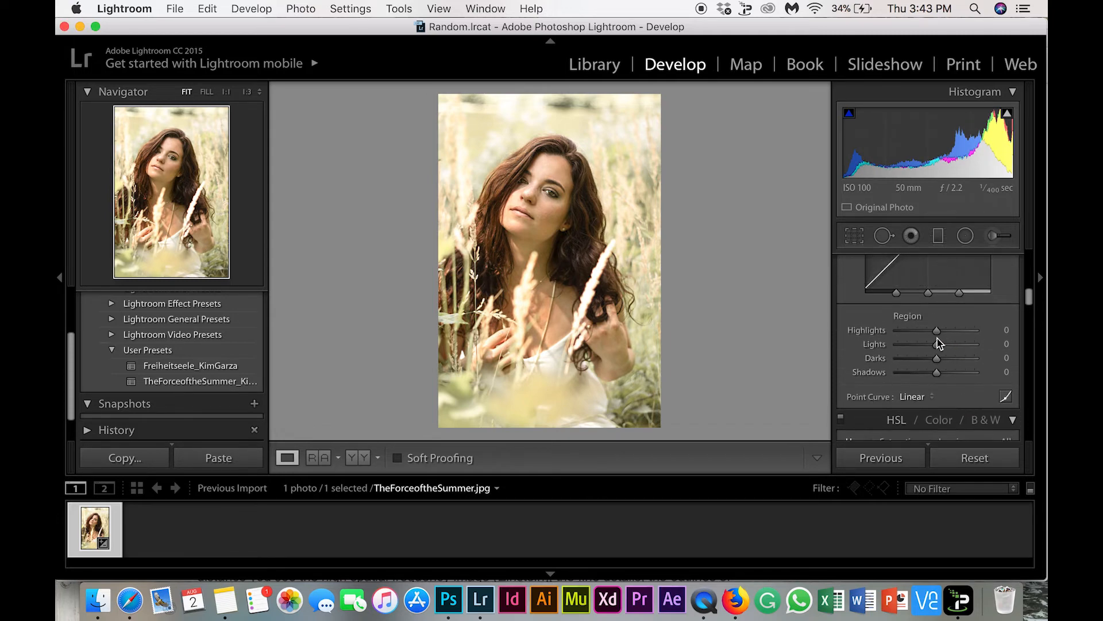
scroll(937, 337, up, 8)
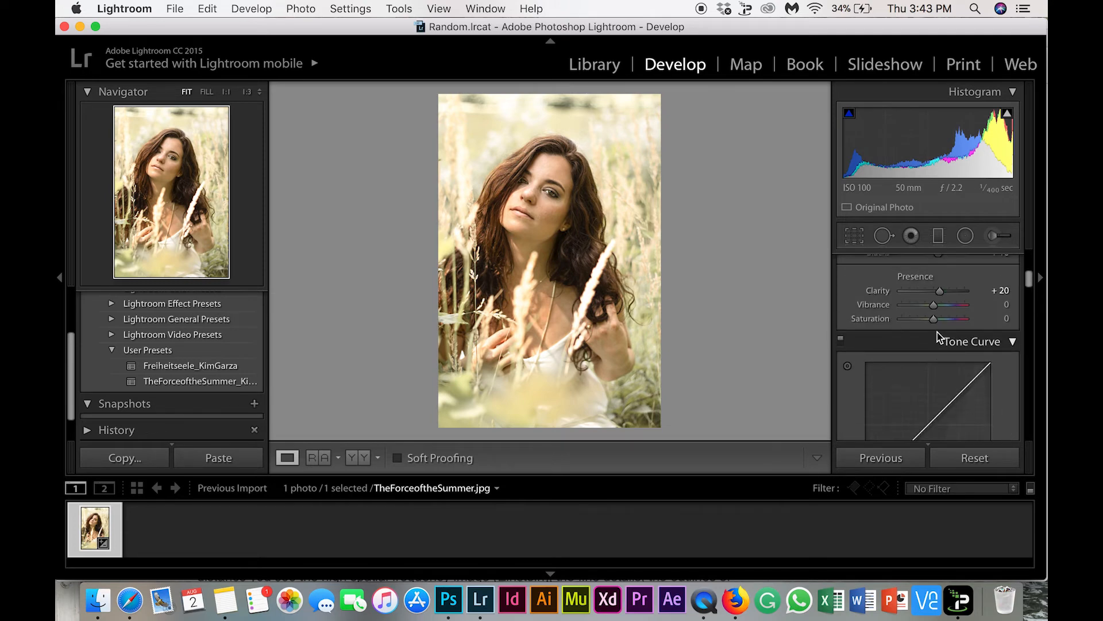
mouse_move(934, 306)
mouse_down()
mouse_move(917, 305)
mouse_move(944, 320)
mouse_move(928, 319)
mouse_move(939, 306)
mouse_move(926, 323)
mouse_up()
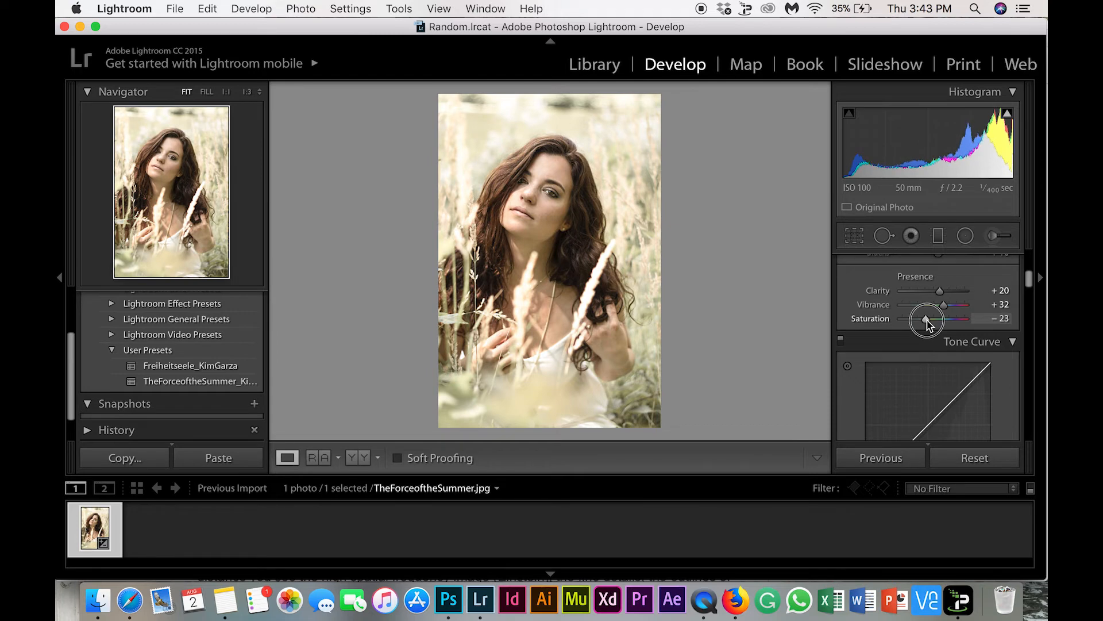
drag(929, 320, 927, 320)
Inspect the face at 1:1, return to the full image and set the white balance Temp to +3
scroll(927, 324, down, 10)
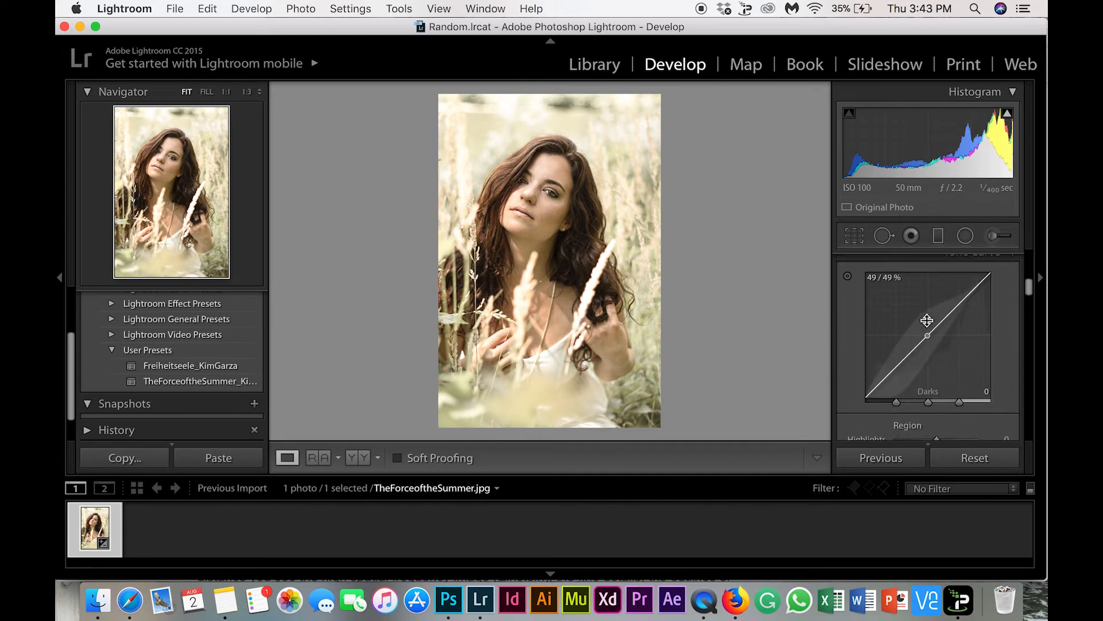
scroll(927, 324, up, 15)
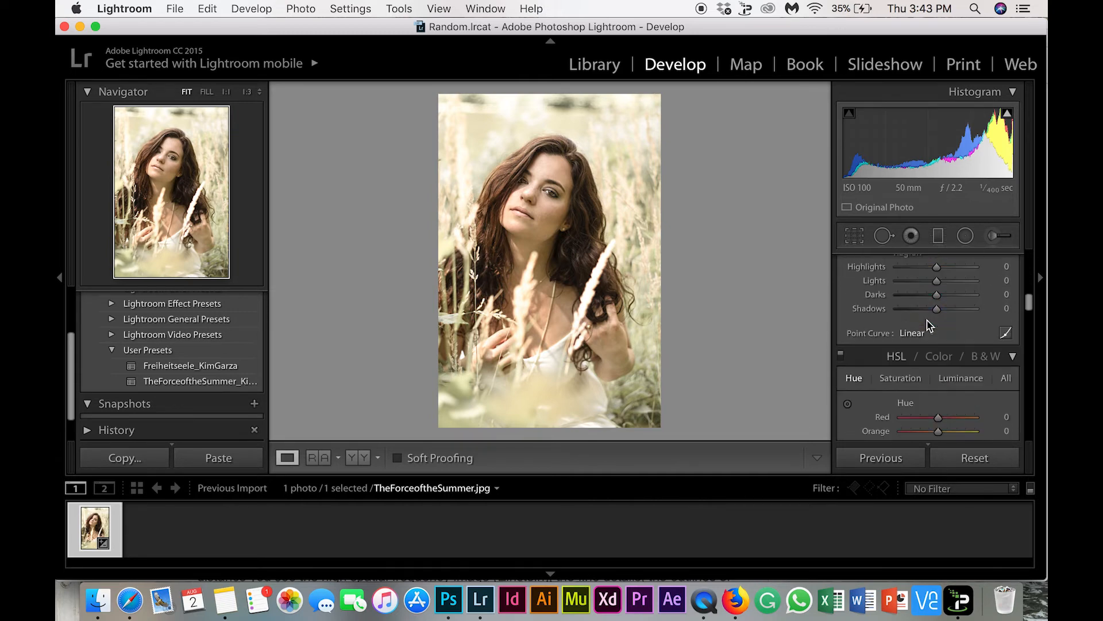
click(575, 195)
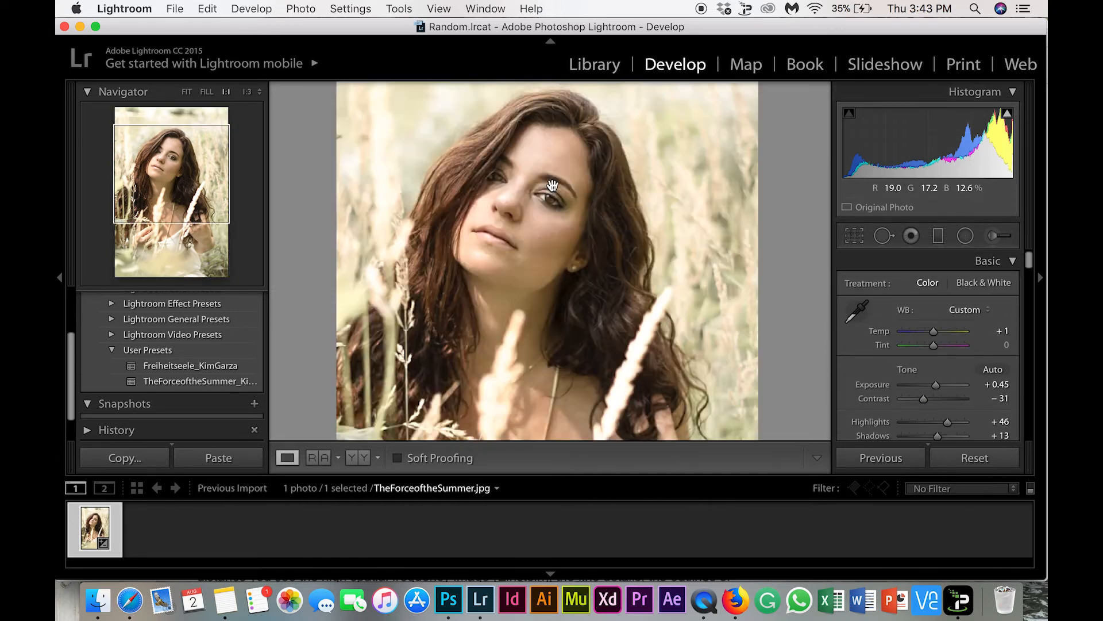
drag(682, 300, 650, 253)
click(637, 233)
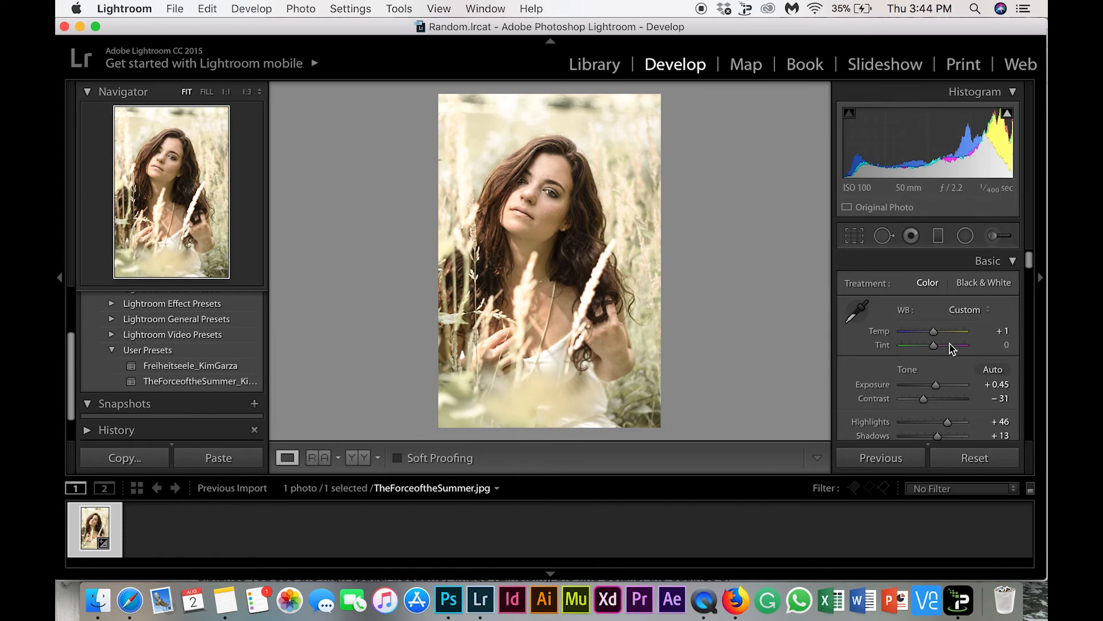
drag(935, 332, 936, 332)
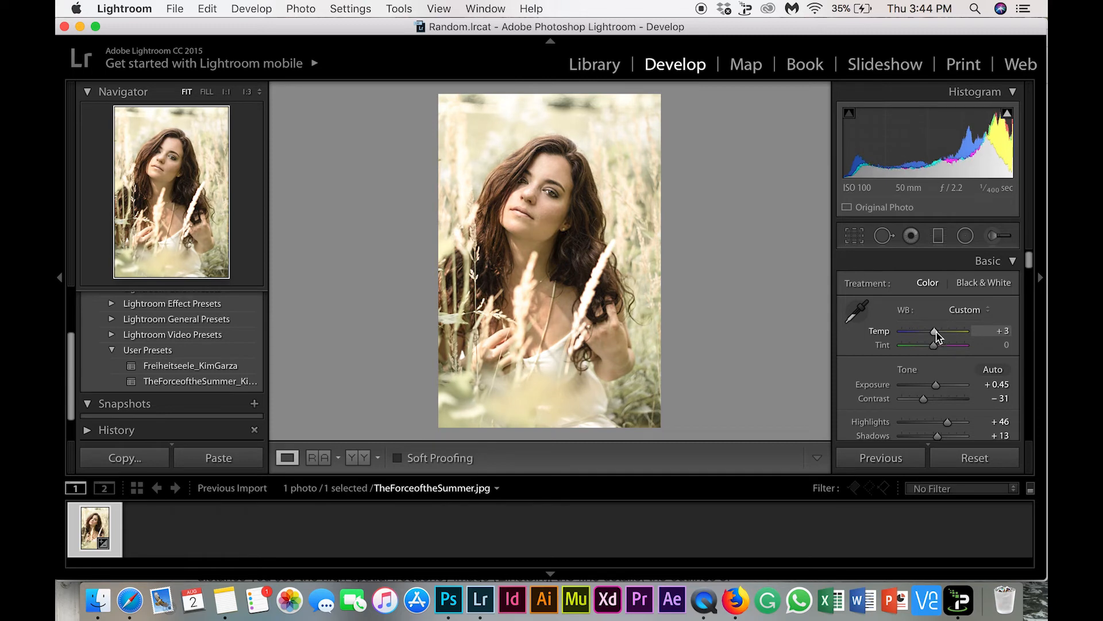
Set Contrast to −56, Vibrance to +46 and Saturation to −24 in the Basic adjustments
scroll(938, 356, down, 10)
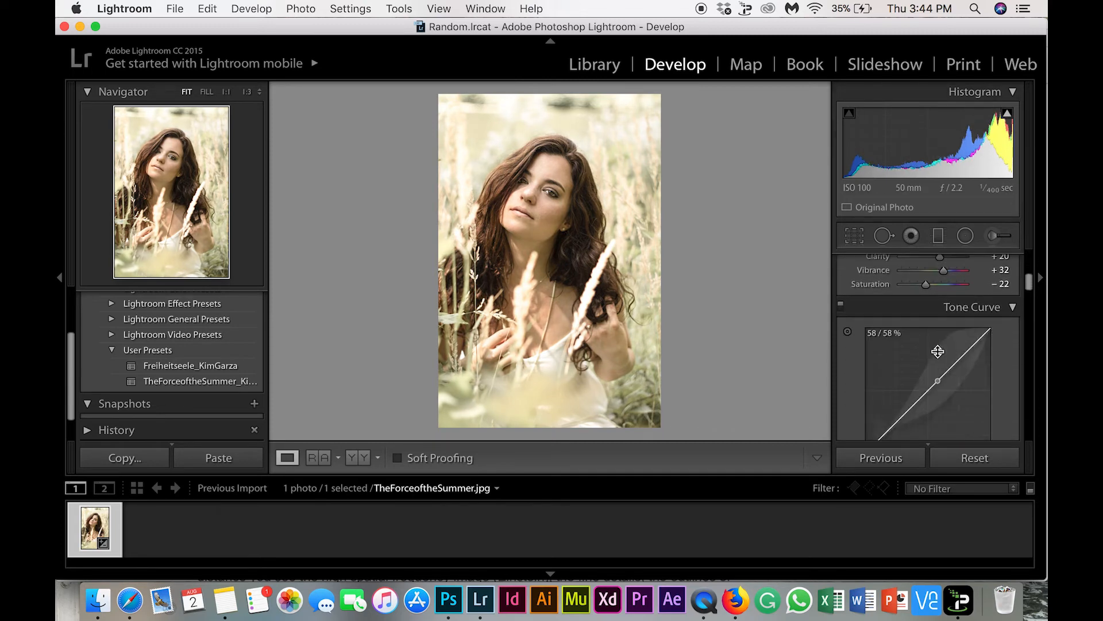
scroll(937, 351, up, 10)
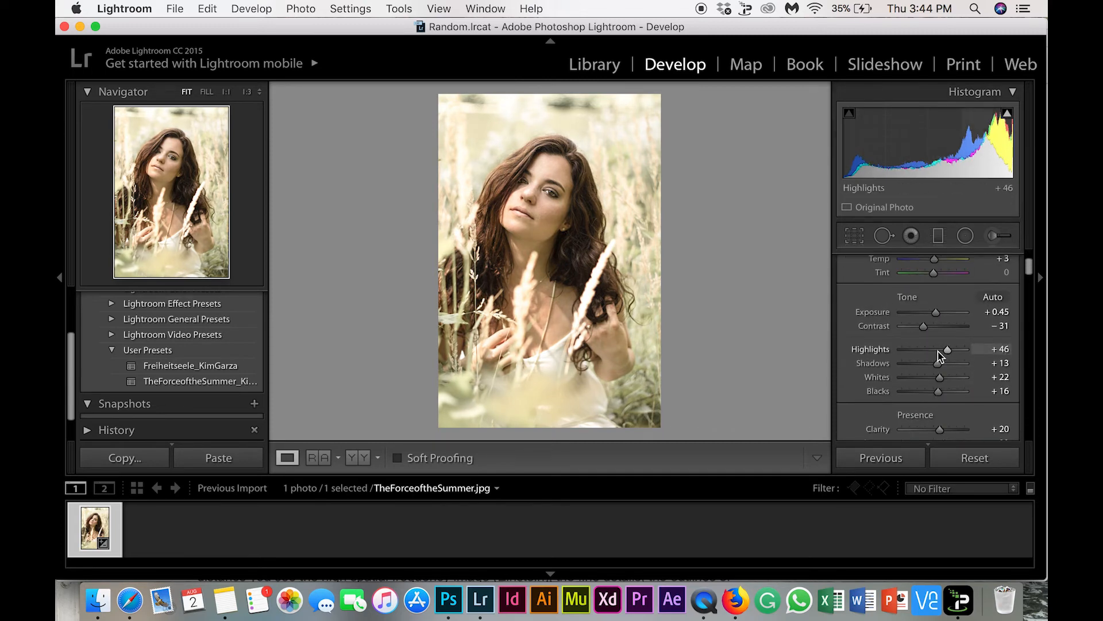
drag(930, 331, 918, 335)
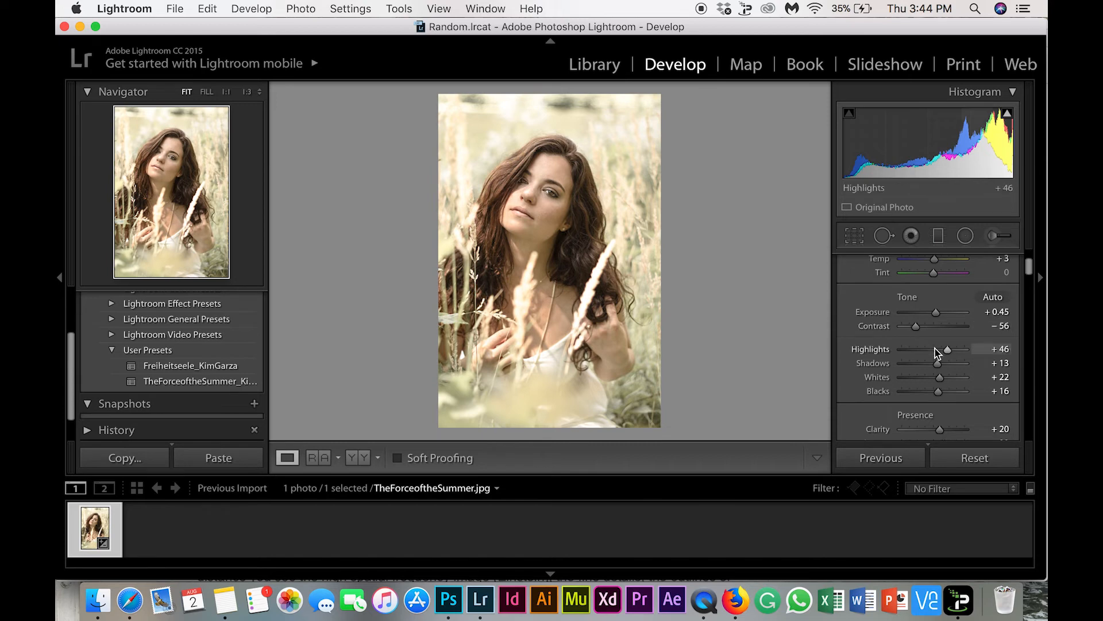
scroll(933, 369, down, 5)
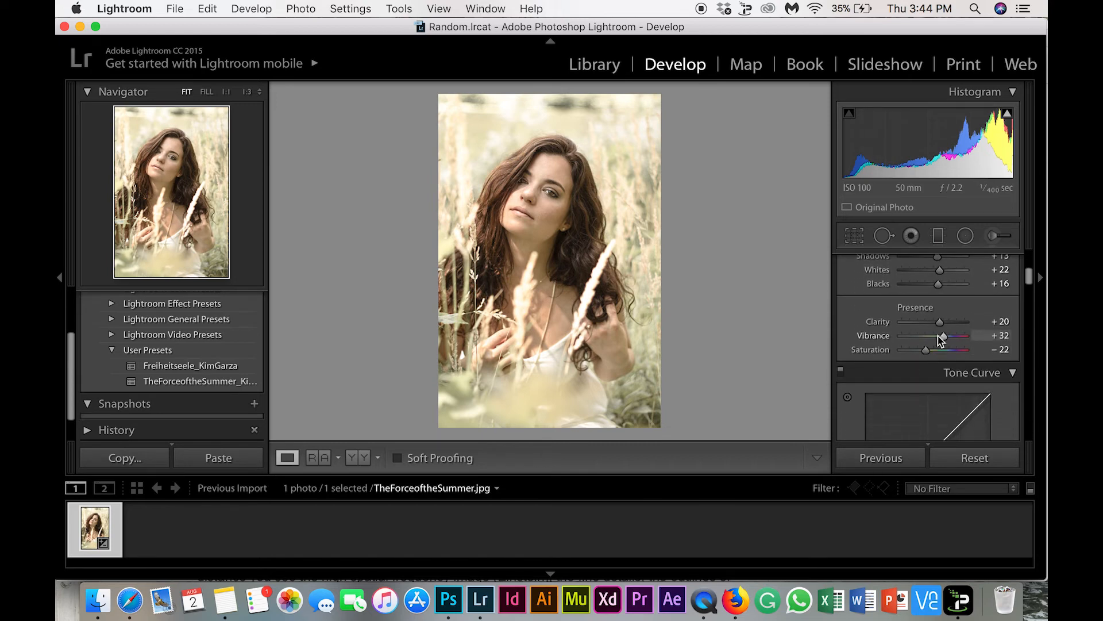
drag(944, 338, 926, 351)
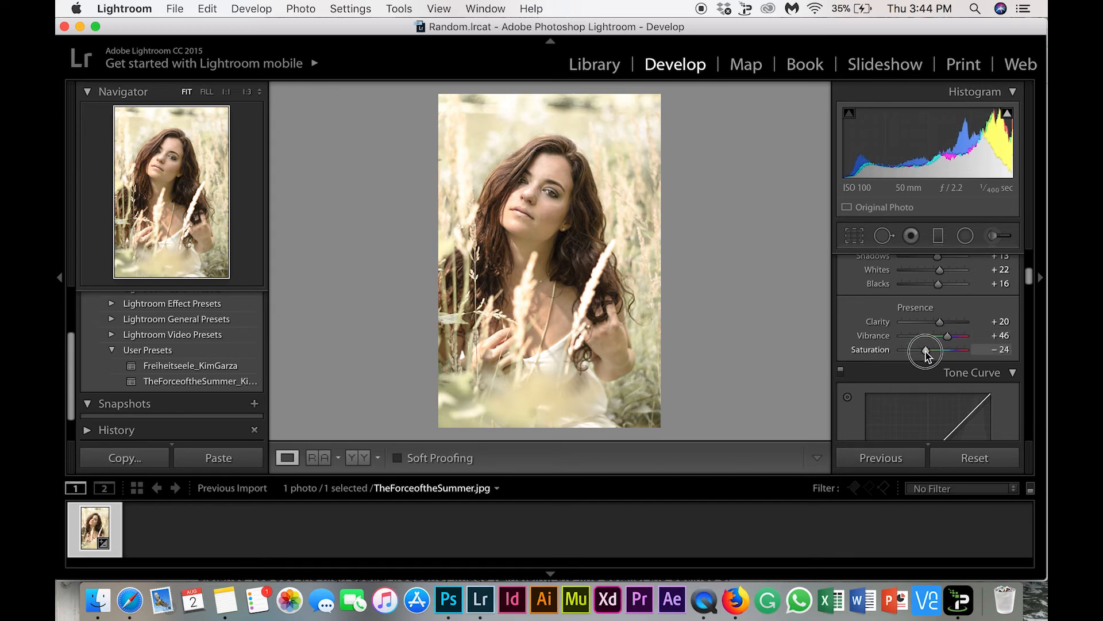
Raise the HSL saturation of Orange, resetting a trial shift of Red to 0, and set the luminance of Orange to −24
scroll(925, 352, down, 10)
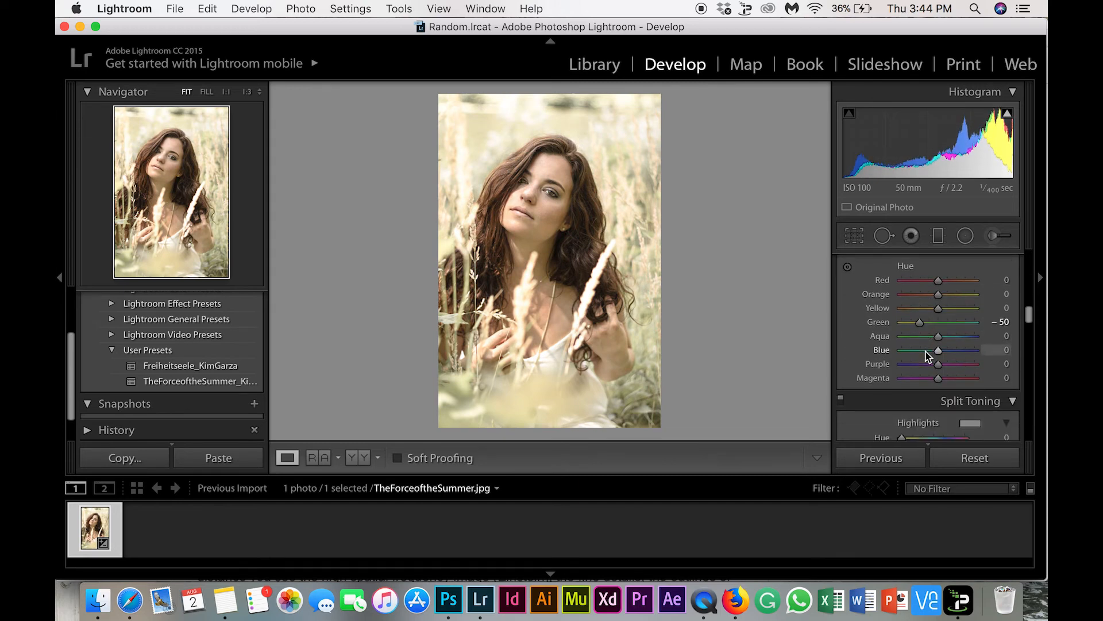
scroll(926, 352, up, 3)
click(918, 289)
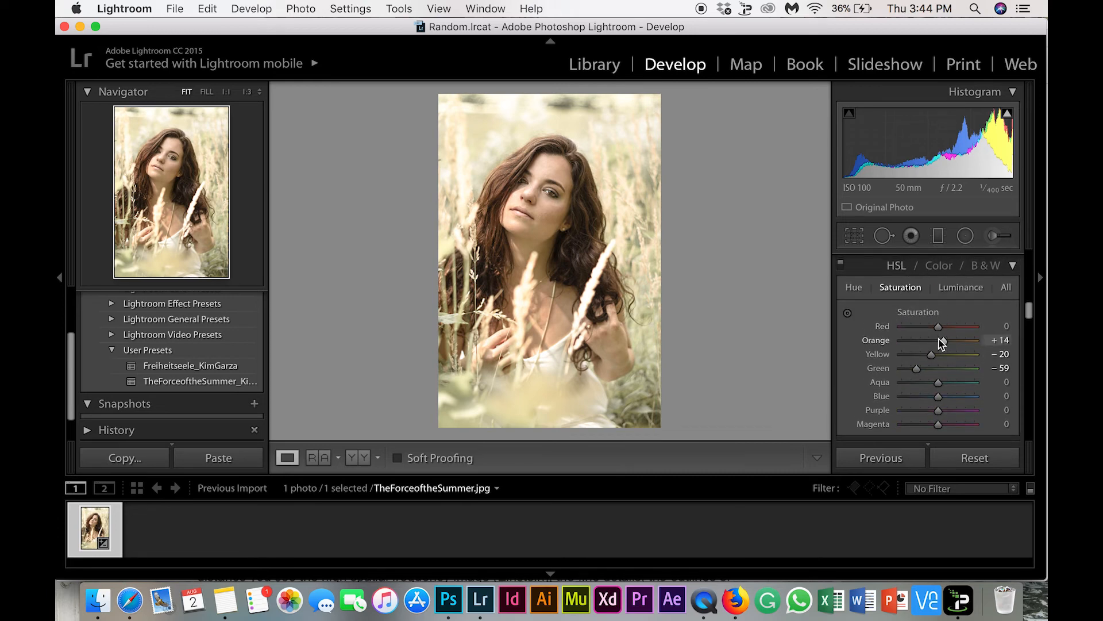
mouse_move(938, 326)
mouse_down()
mouse_move(955, 336)
mouse_move(935, 333)
mouse_up()
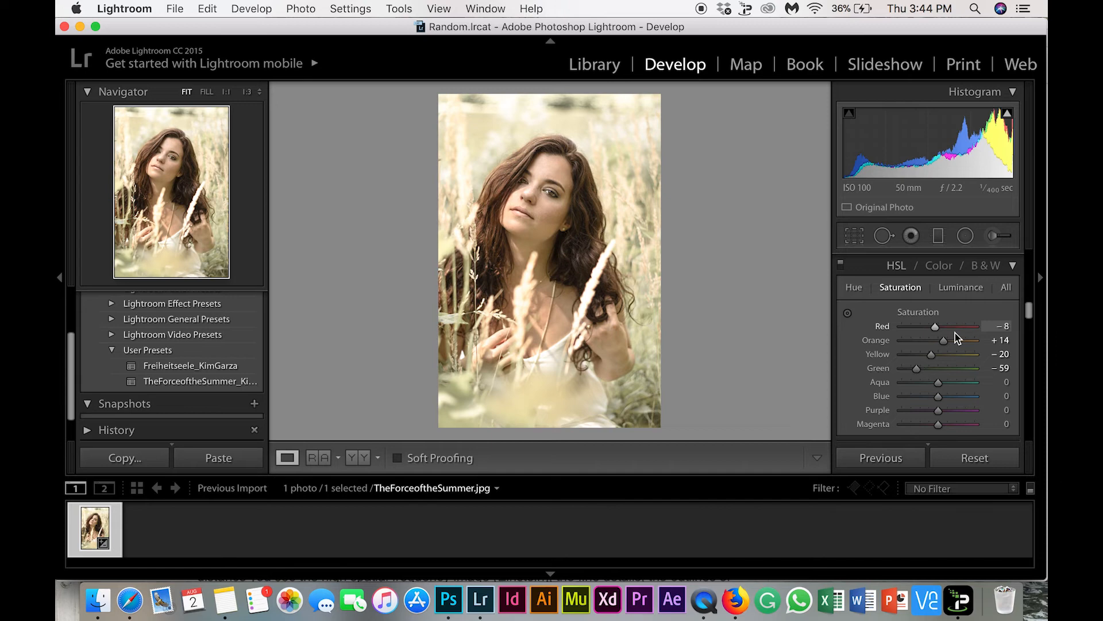
click(994, 329)
text(0)
key(Return)
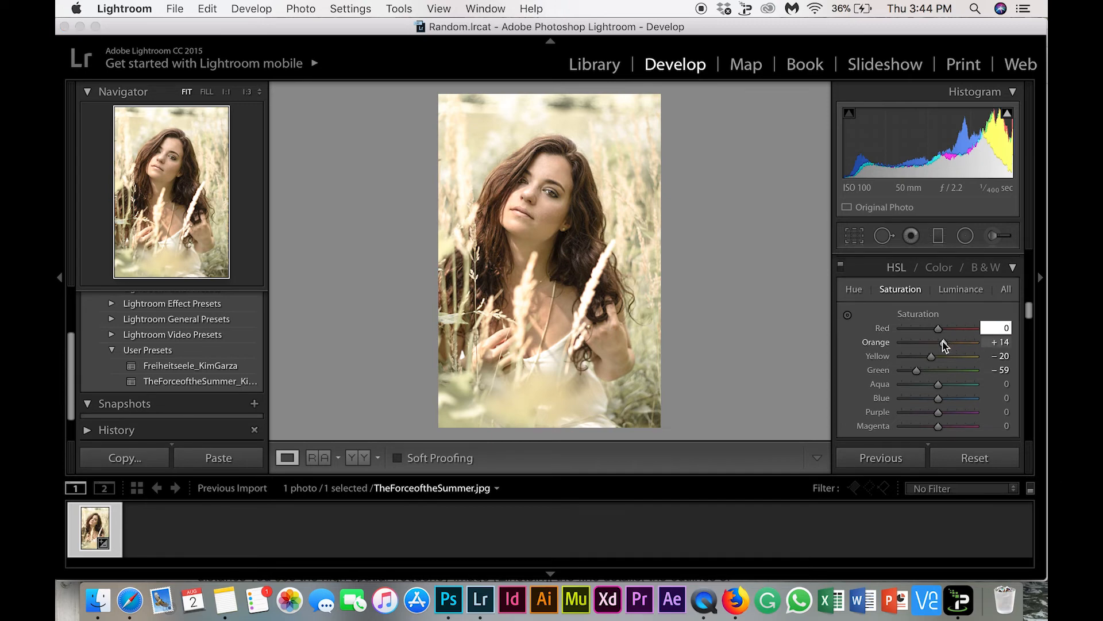
drag(944, 344, 957, 346)
click(950, 291)
mouse_move(933, 344)
mouse_down()
mouse_move(947, 345)
mouse_move(930, 344)
mouse_up()
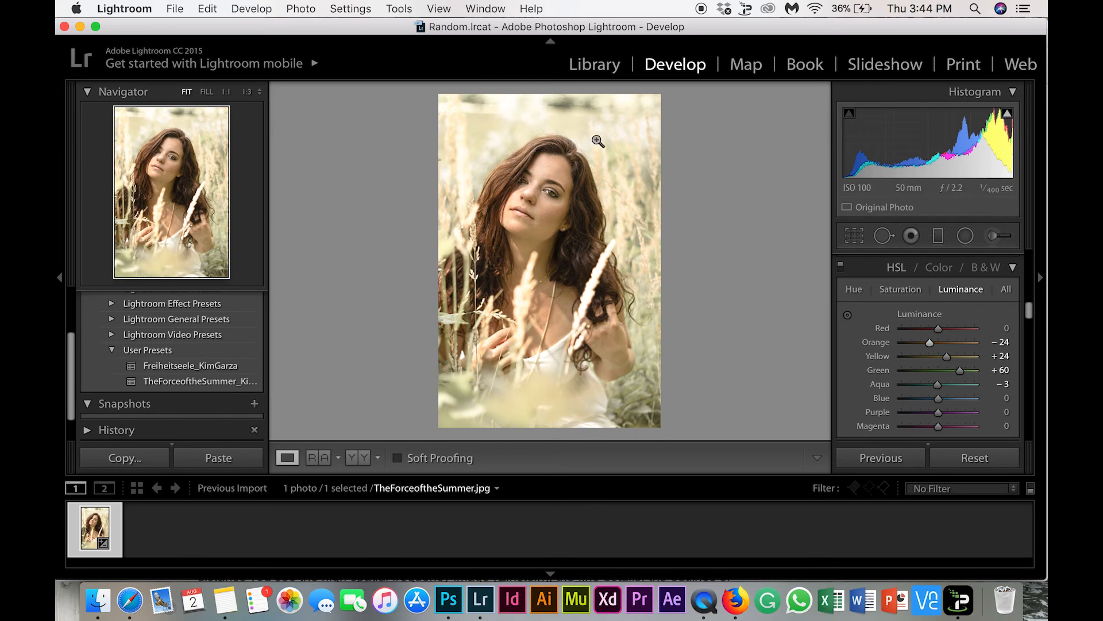
Review the graded portrait in the Library and Develop modules and examine the face at 1:1
click(587, 68)
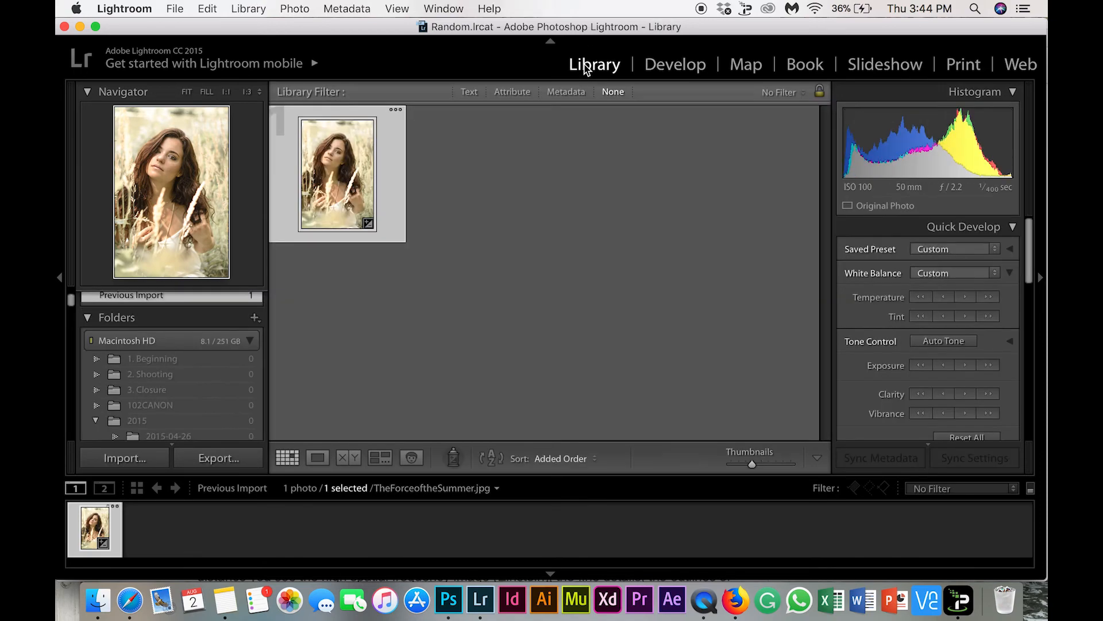
click(666, 68)
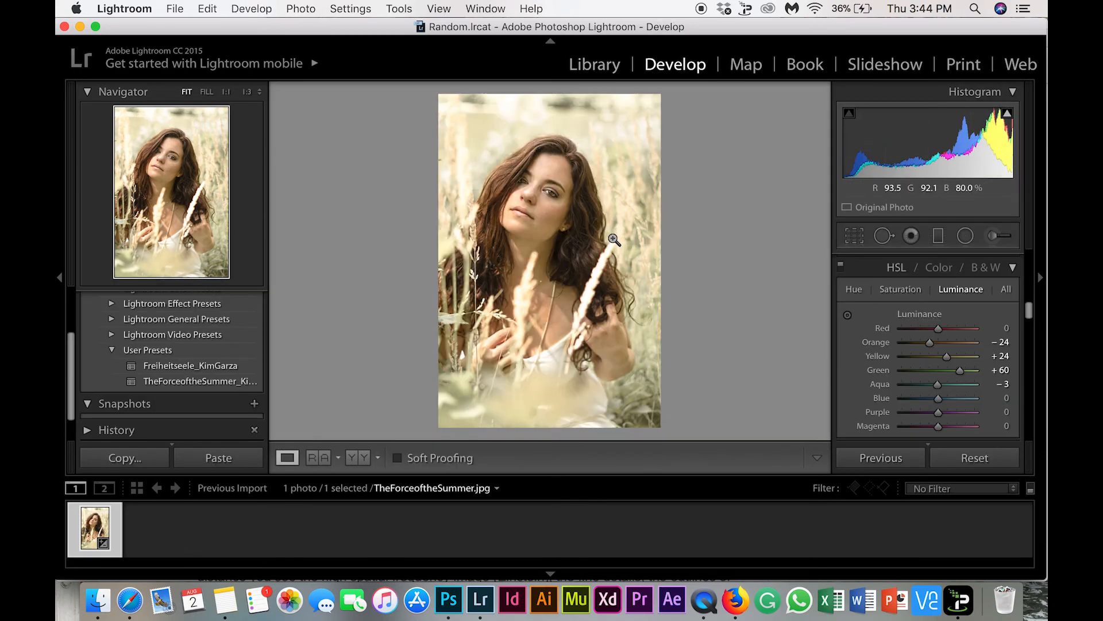
click(586, 230)
drag(540, 138, 658, 279)
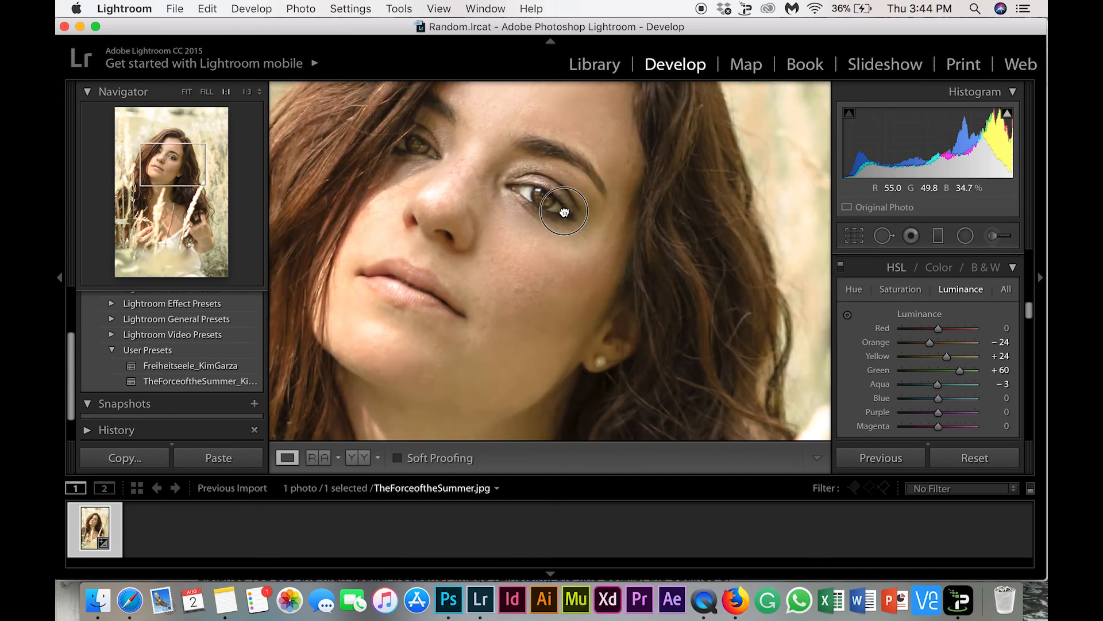
click(633, 199)
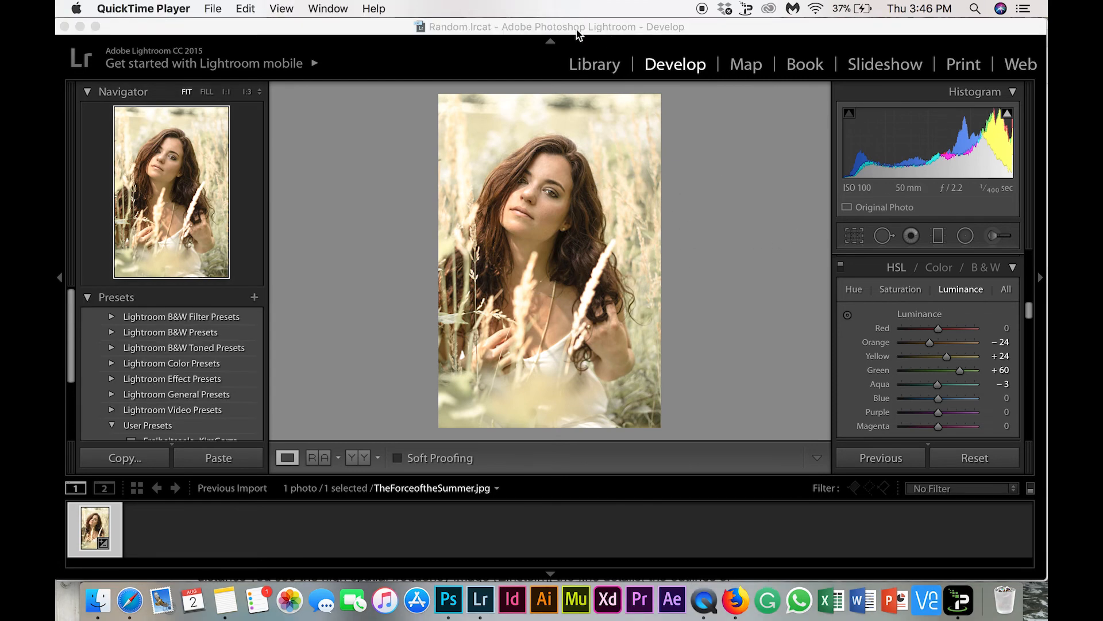
click(576, 33)
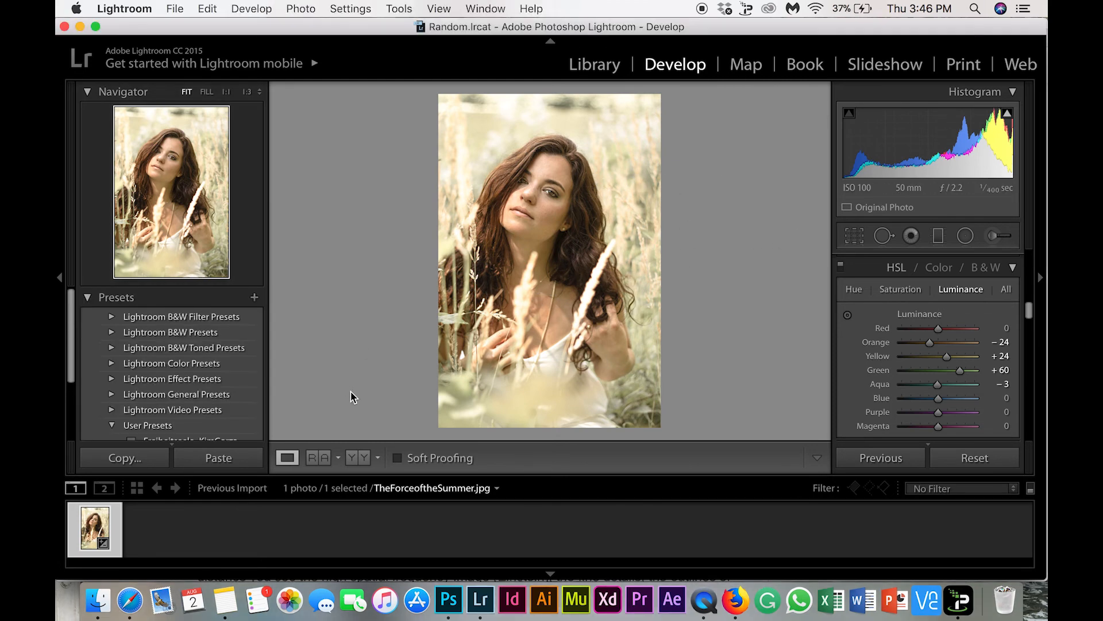
Save the current settings as a develop preset in User Presets, named TheForceoftheSummer_ followed by the creator's name
click(253, 299)
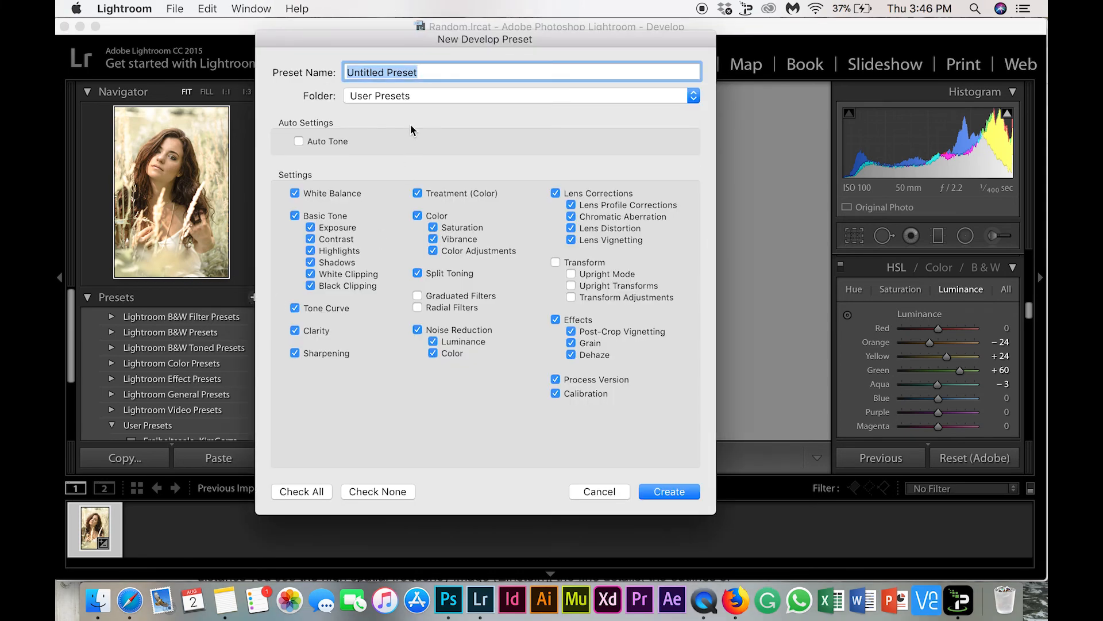
text(TheForce)
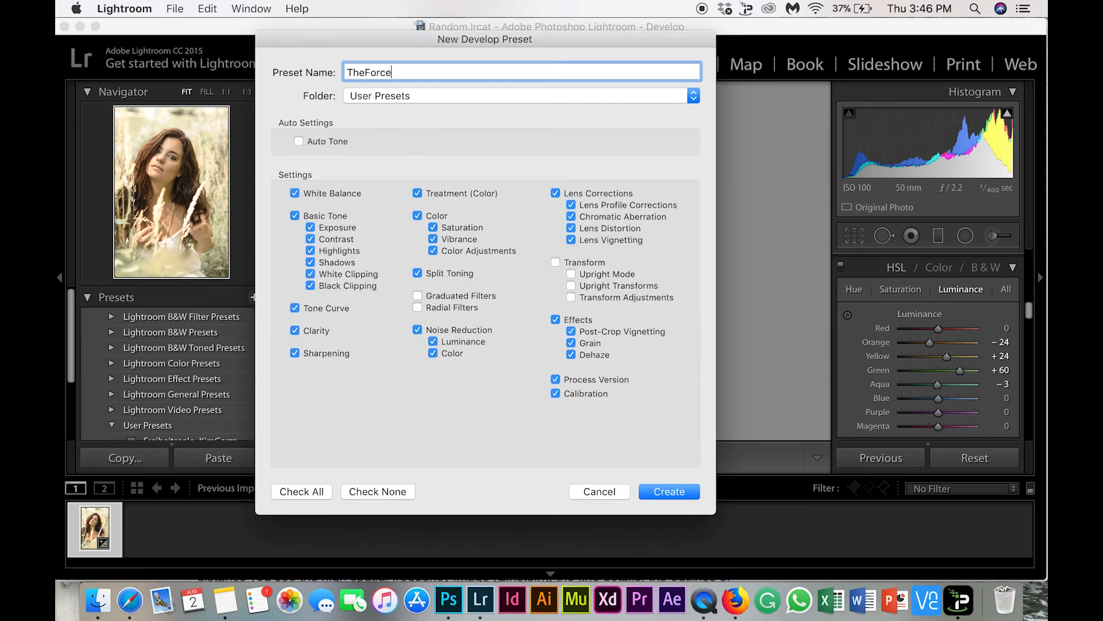
text(oftheSummer_Kimgarza)
key(BackSpace)
key(BackSpace)
key(BackSpace)
key(BackSpace)
key(BackSpace)
text(Garza)
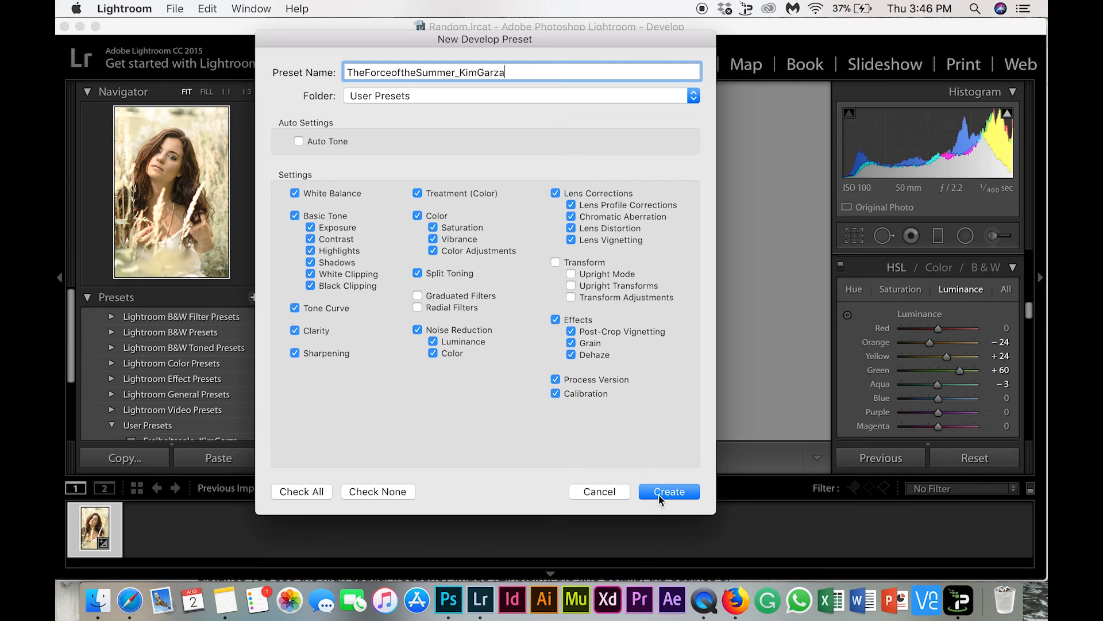
click(662, 492)
scroll(205, 384, down, 2)
scroll(205, 384, down, 1)
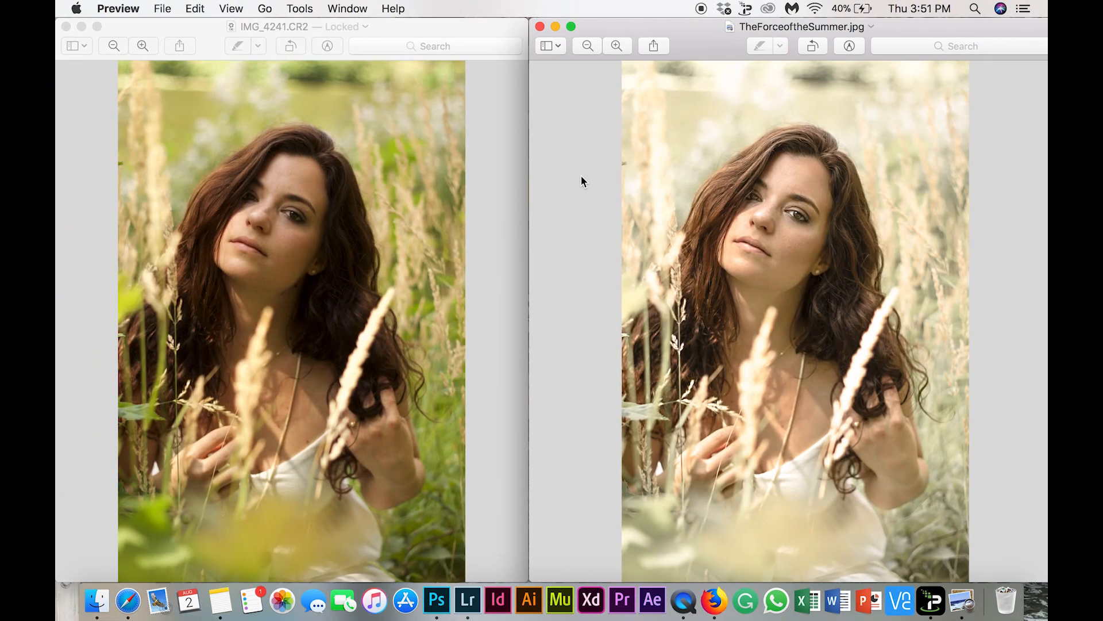
click(679, 25)
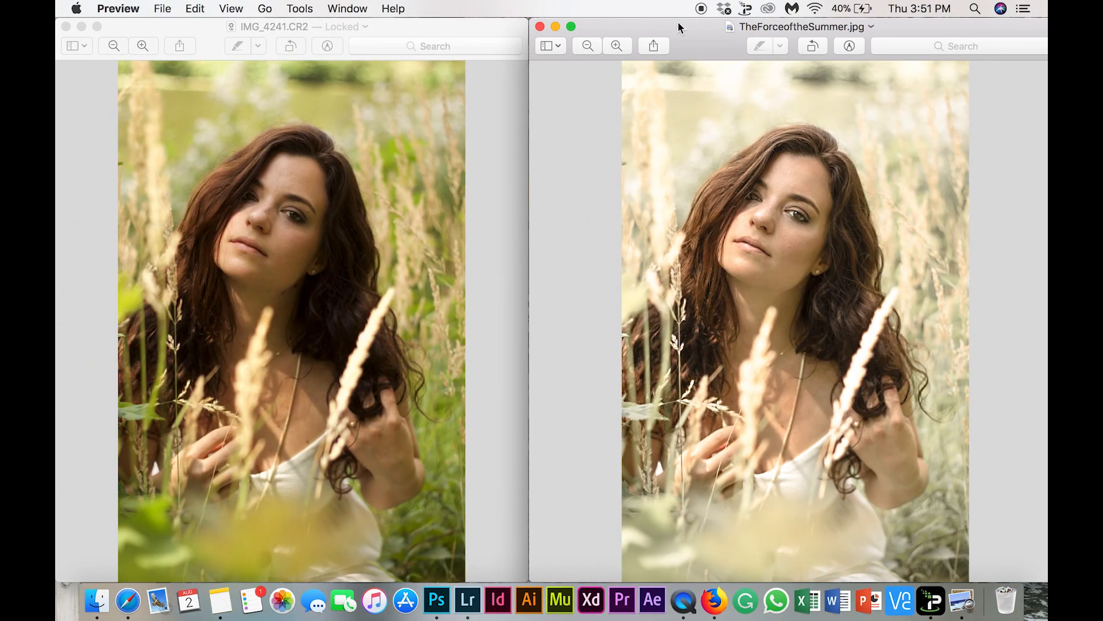